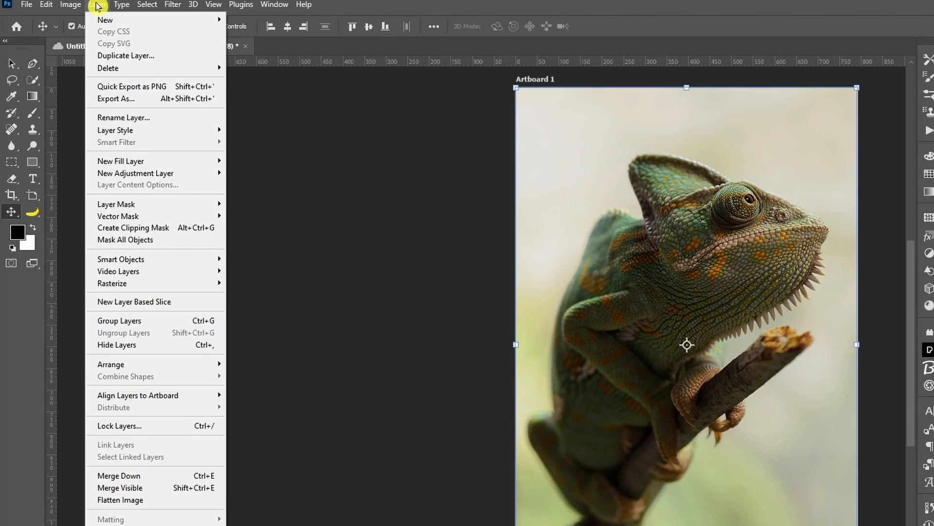
- Create a new empty layer in Normal mode at 100% opacity directly above the pexels-62289 layer
mouse_move(181, 215)
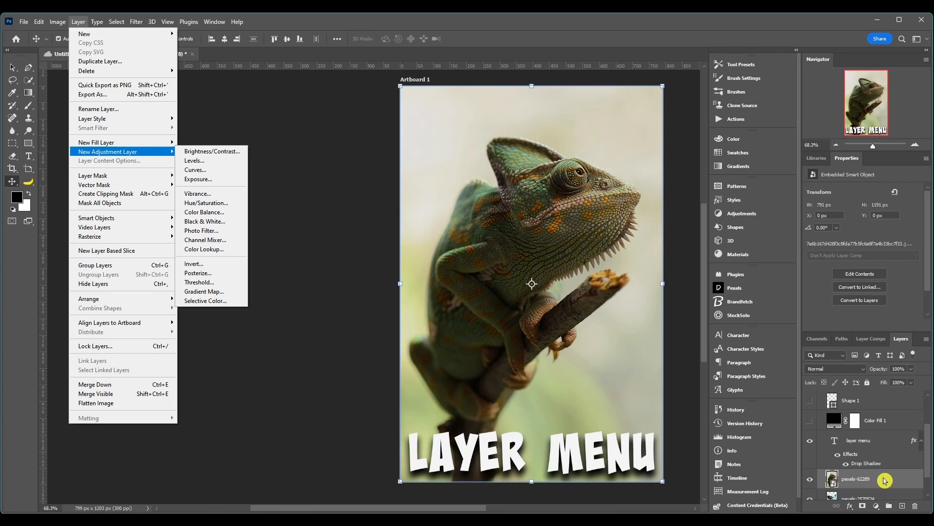
left_click(881, 478)
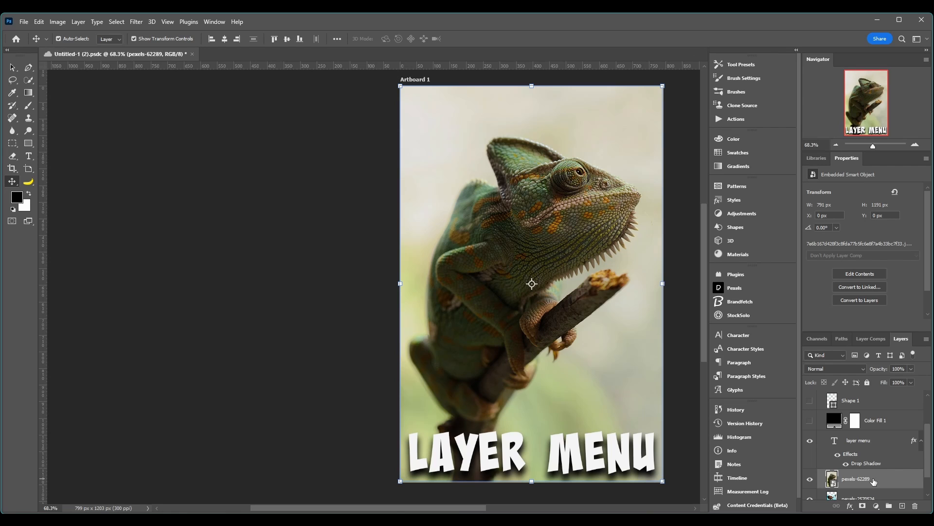
left_click(80, 23)
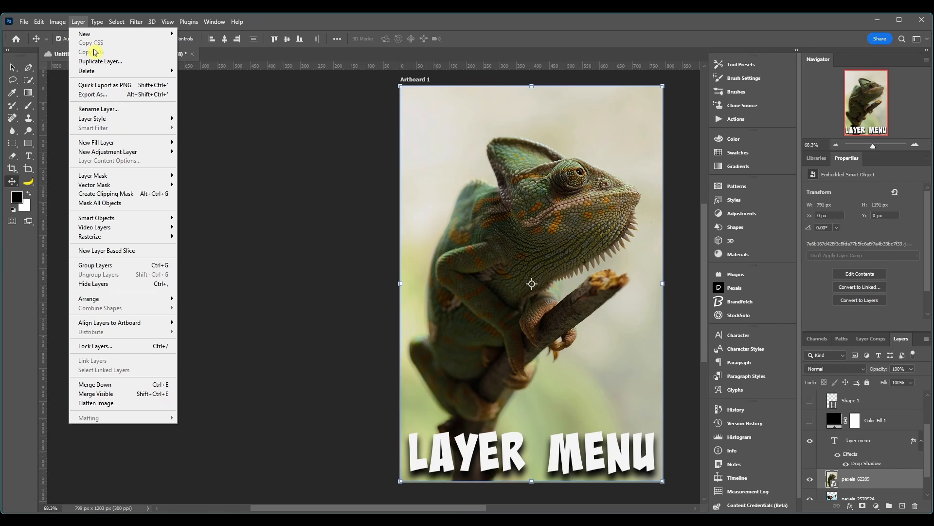
mouse_move(94, 35)
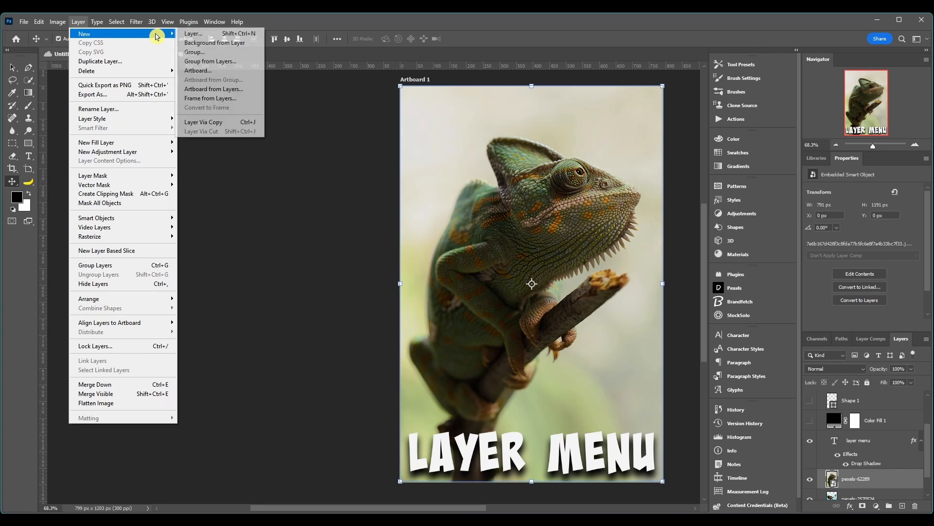
left_click(219, 38)
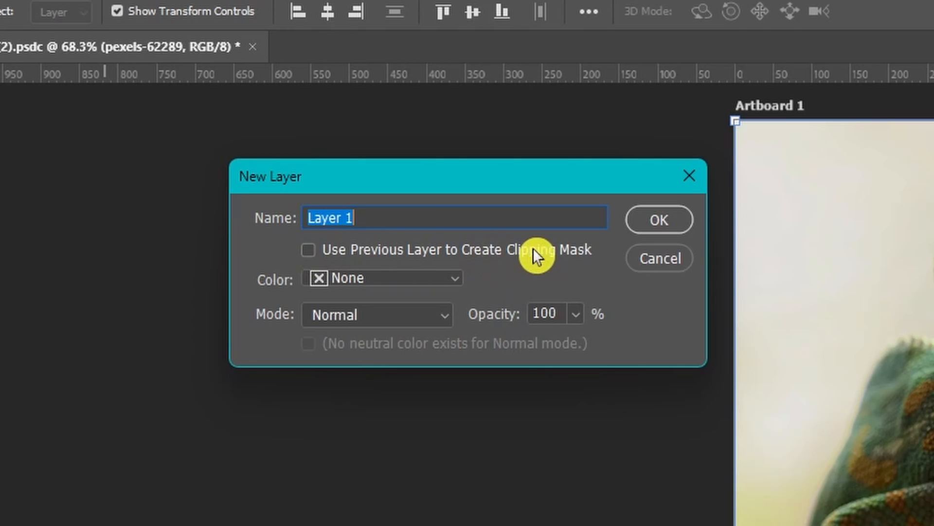
left_click(653, 228)
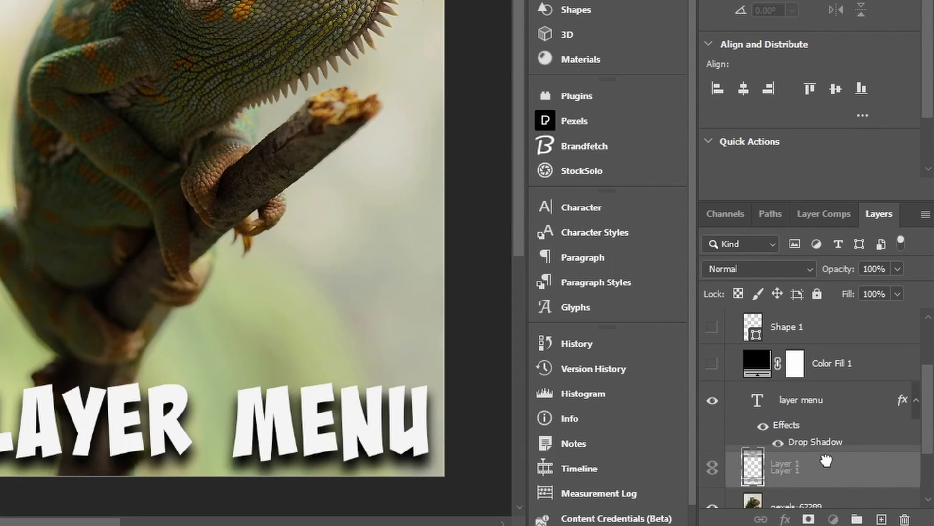
scroll(827, 470, "down", 3)
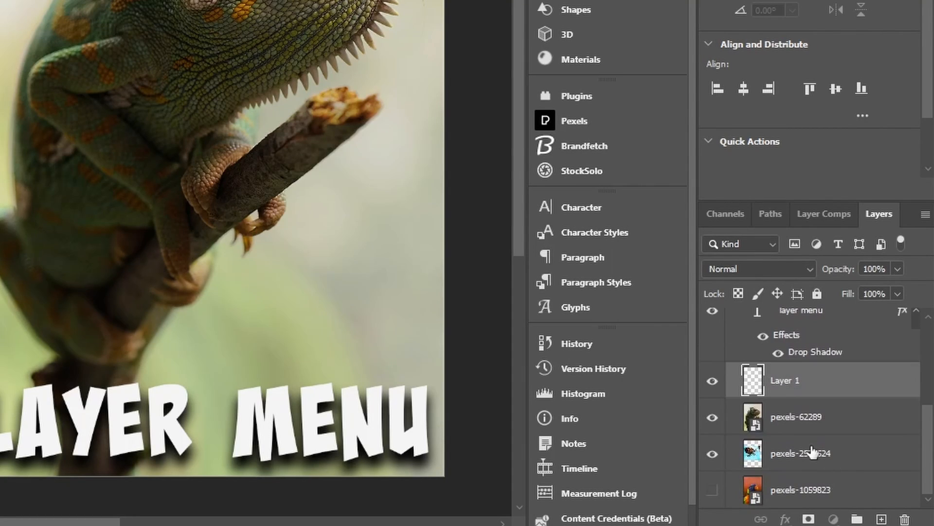
- Convert Layer 1 into the document's background layer, then undo the conversion
left_click(78, 22)
mouse_move(90, 34)
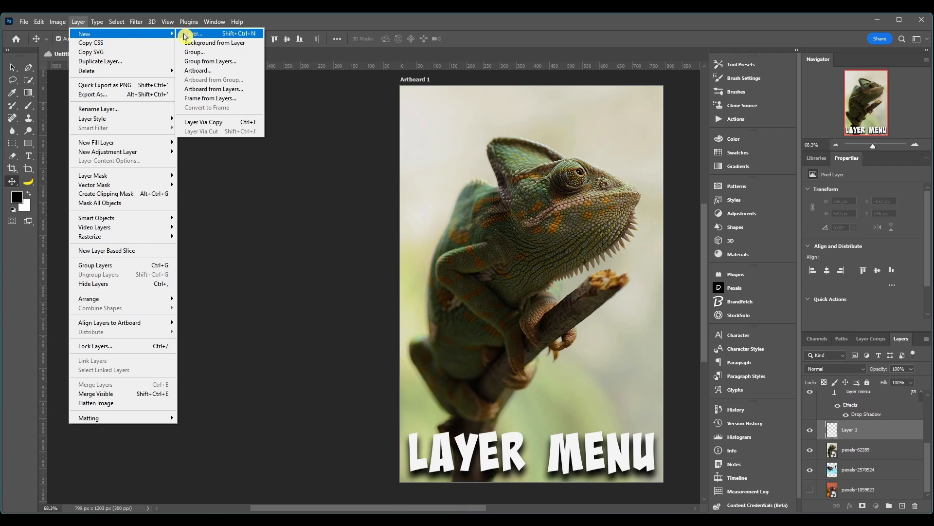
left_click(212, 43)
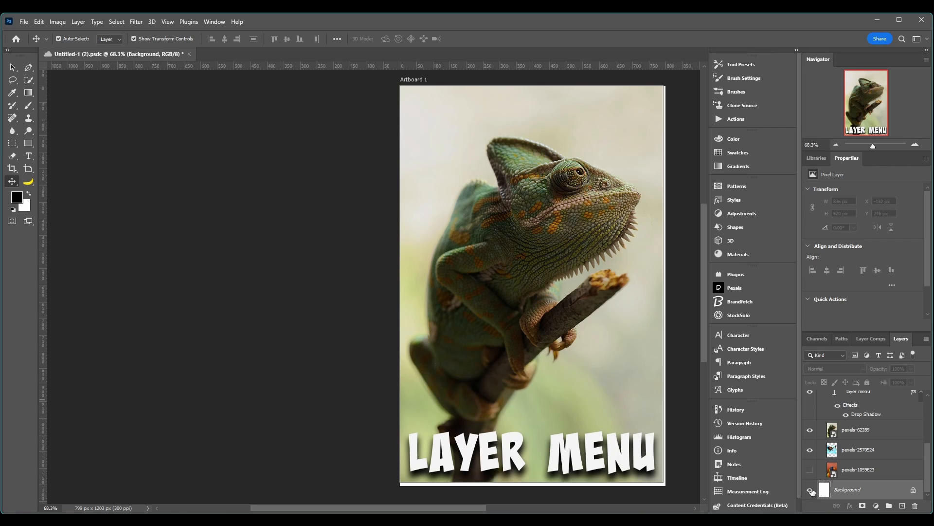
key("ctrl+z")
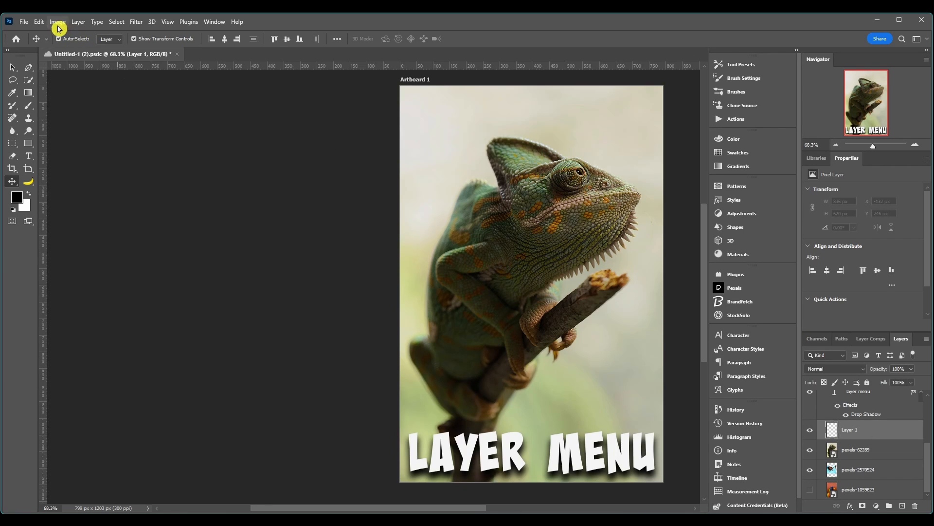
- Create a new empty group with Pass Through blend mode and 100% opacity
left_click(73, 23)
mouse_move(84, 33)
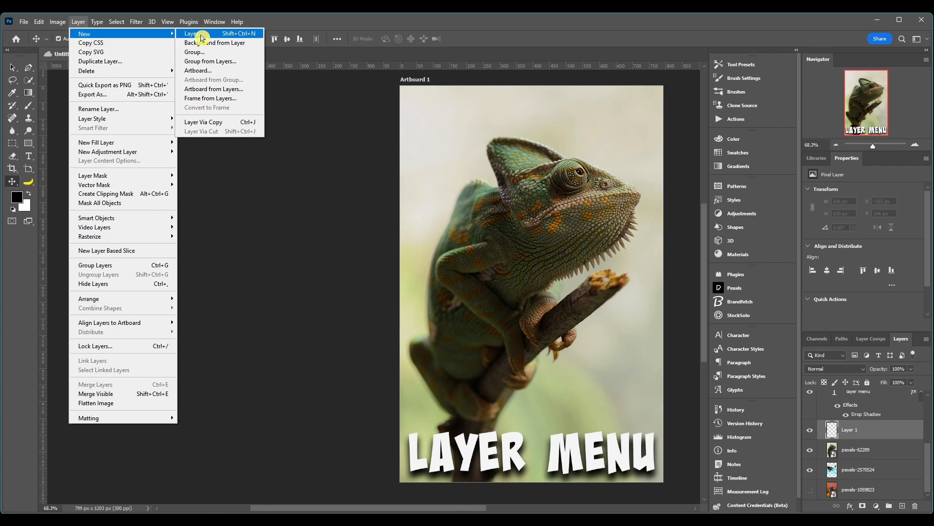
left_click(211, 58)
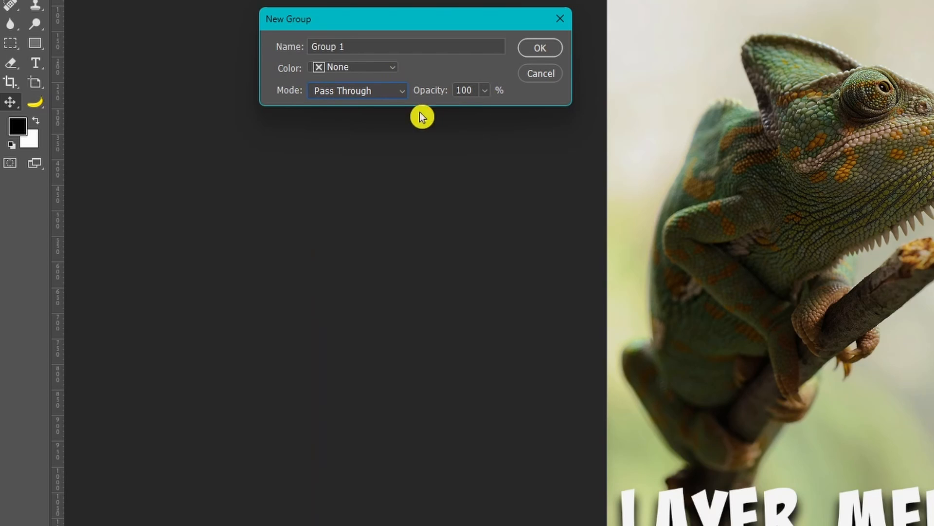
left_click(369, 94)
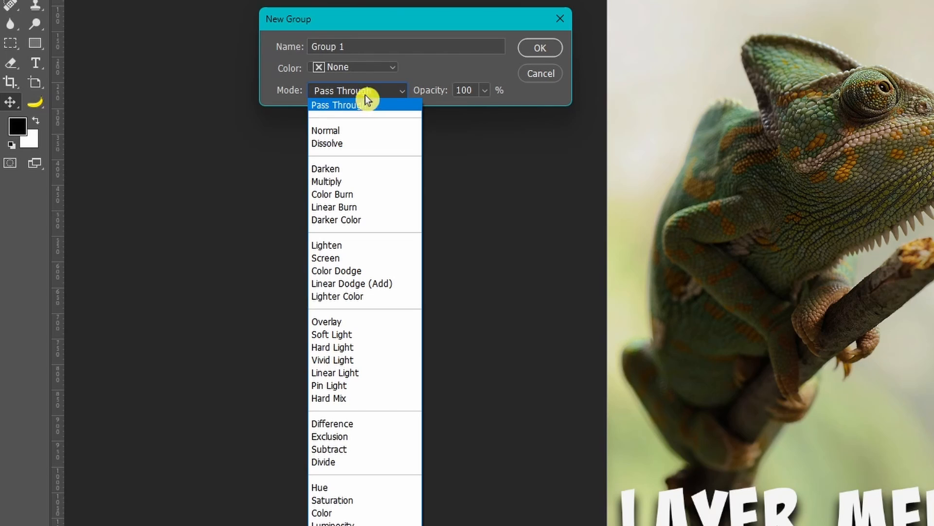
left_click(364, 104)
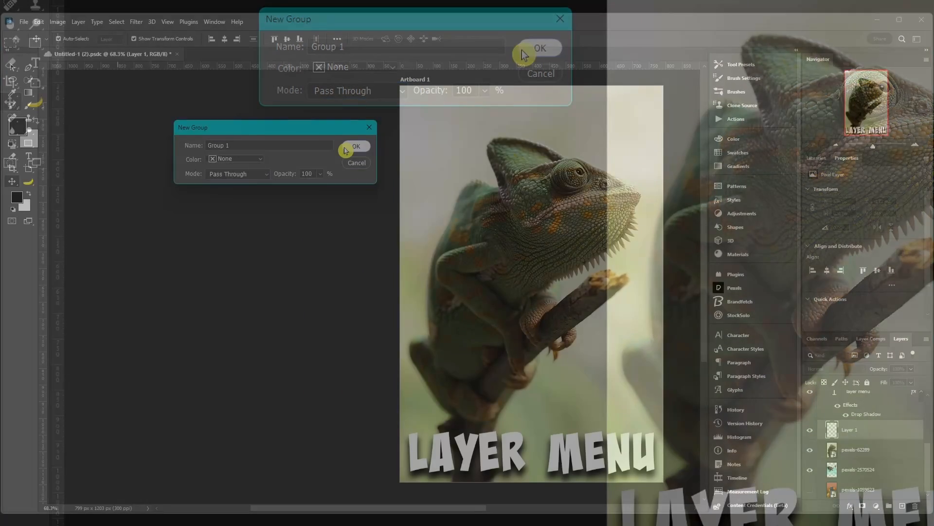
left_click(537, 47)
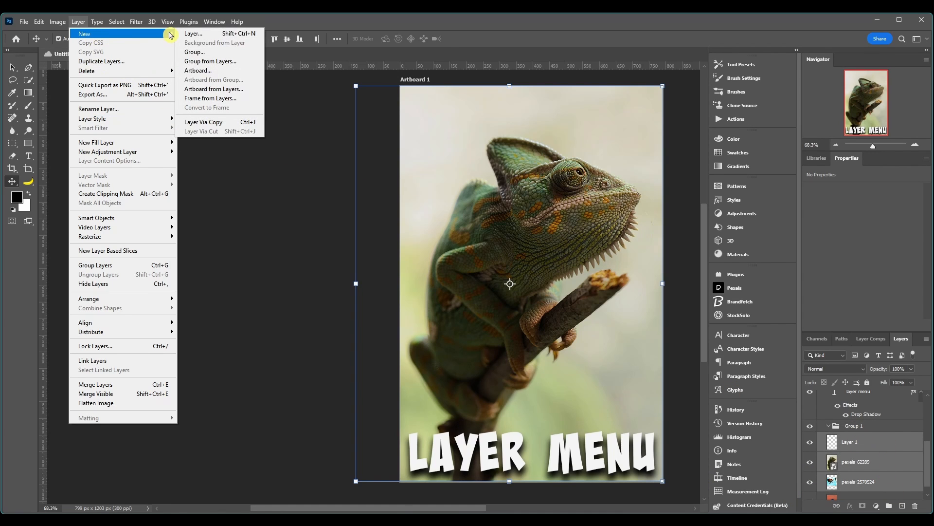
- Group the selected Layer 1, pexels-62289 and pexels-2570524 layers into a new Pass Through group and inspect its contents
left_click(193, 62)
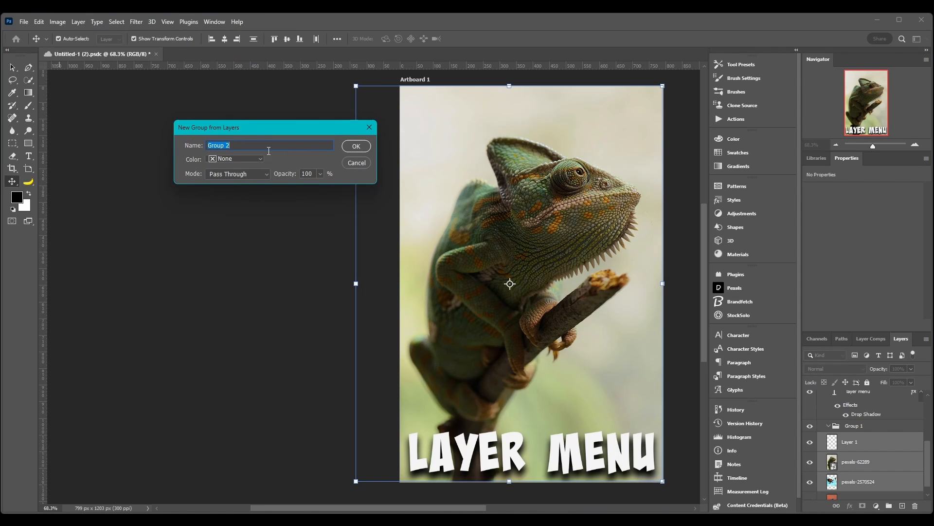
left_click(356, 145)
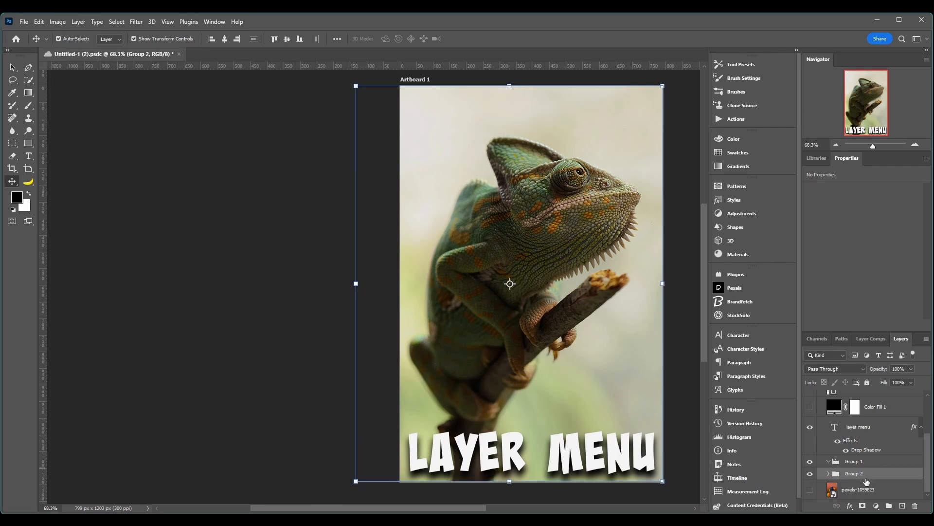
left_click(829, 474)
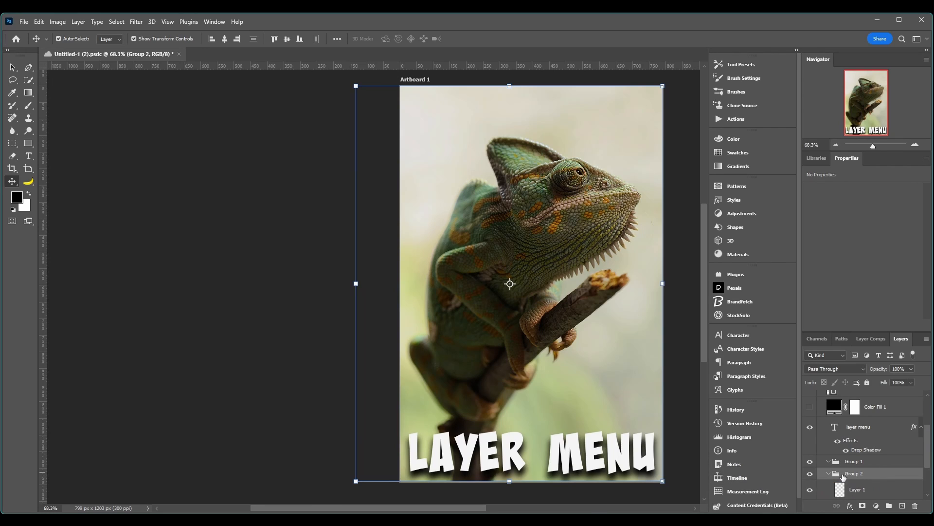
scroll(847, 480, "down", 2)
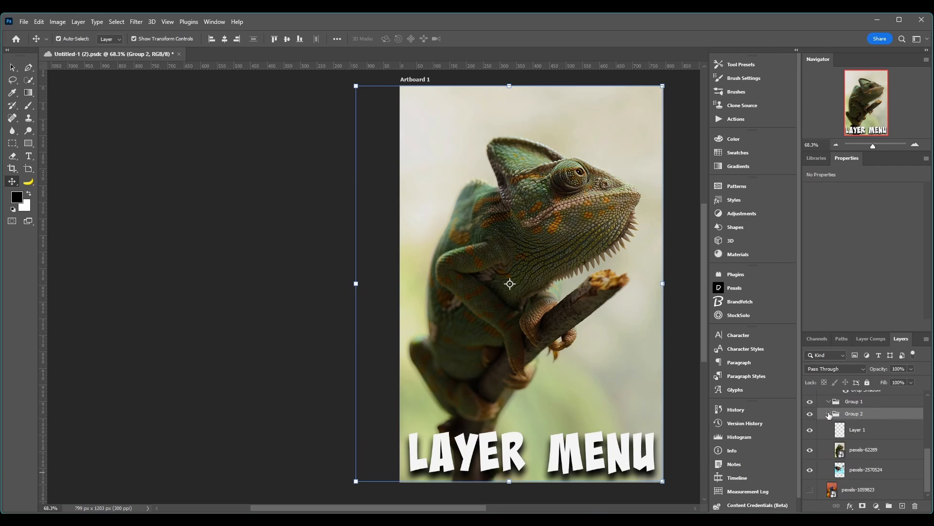
left_click(829, 415)
left_click(832, 474)
- Create a new custom artboard of 791 × 1191 px, then undo its creation
left_click(78, 21)
mouse_move(85, 34)
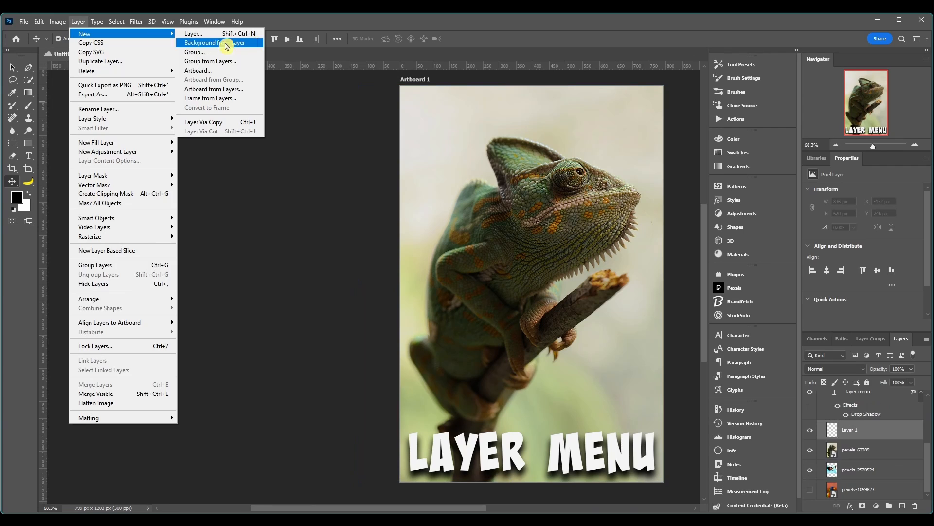
left_click(217, 73)
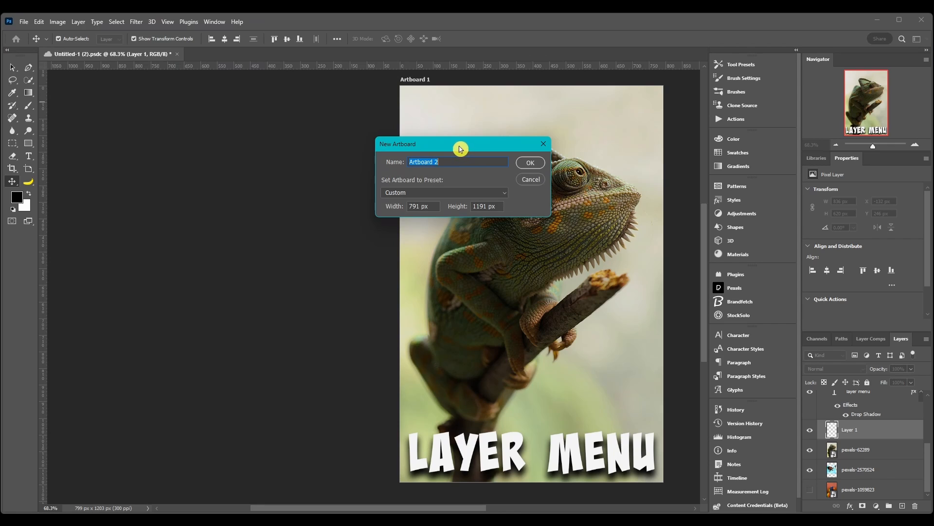
left_click_drag(461, 152, 228, 155)
left_click(169, 194)
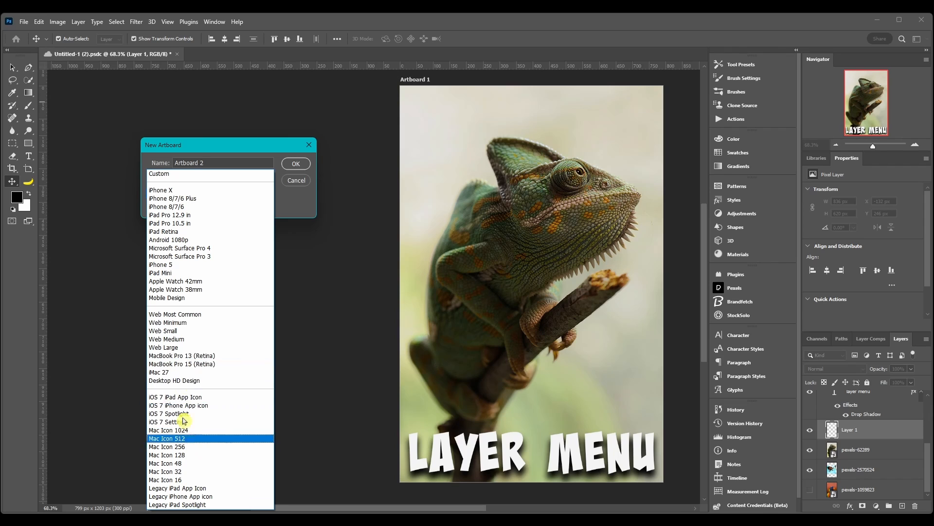
left_click(252, 155)
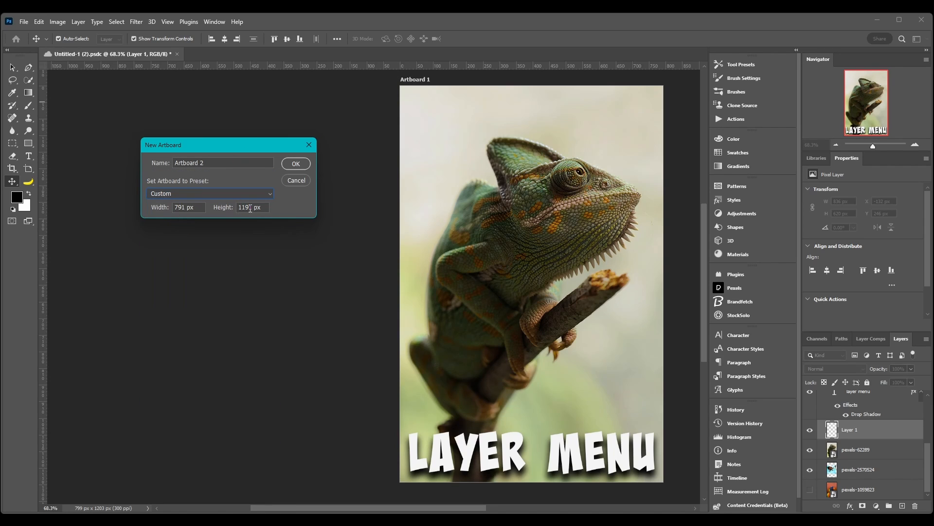
left_click(298, 163)
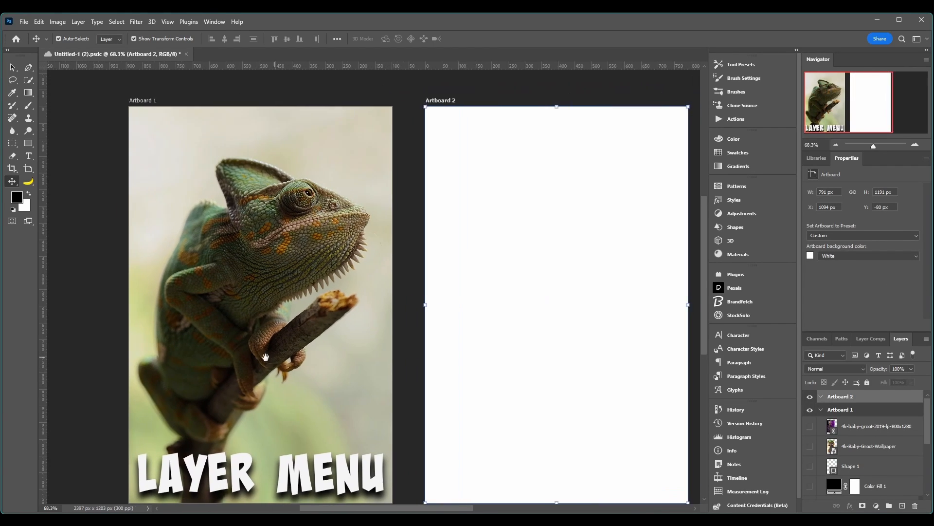
key("ctrl+z")
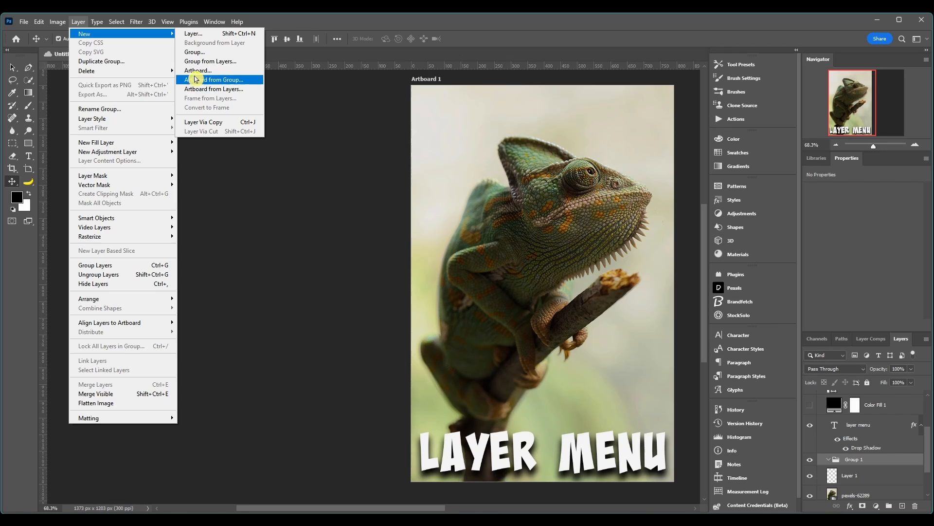
- Create a new 791 × 1191 px artboard from the selected Group 1
left_click(246, 80)
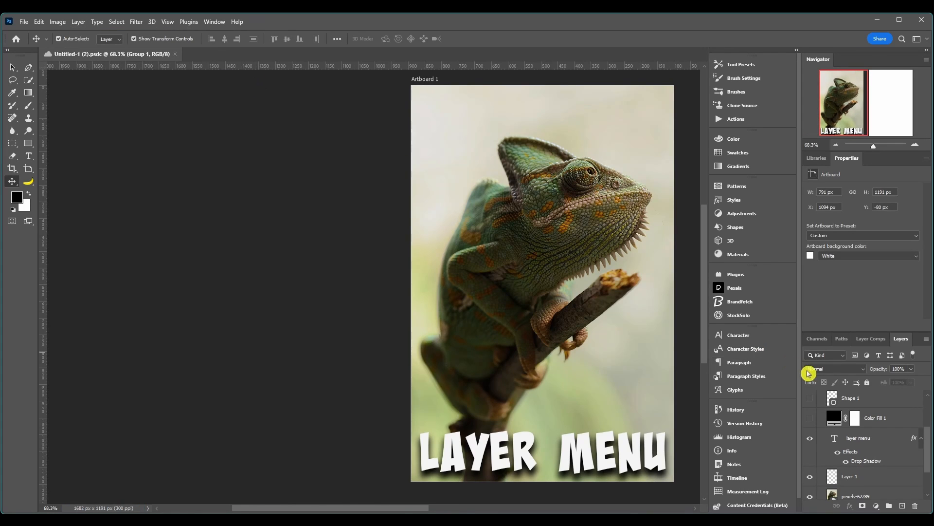
scroll(827, 448, "up", 3)
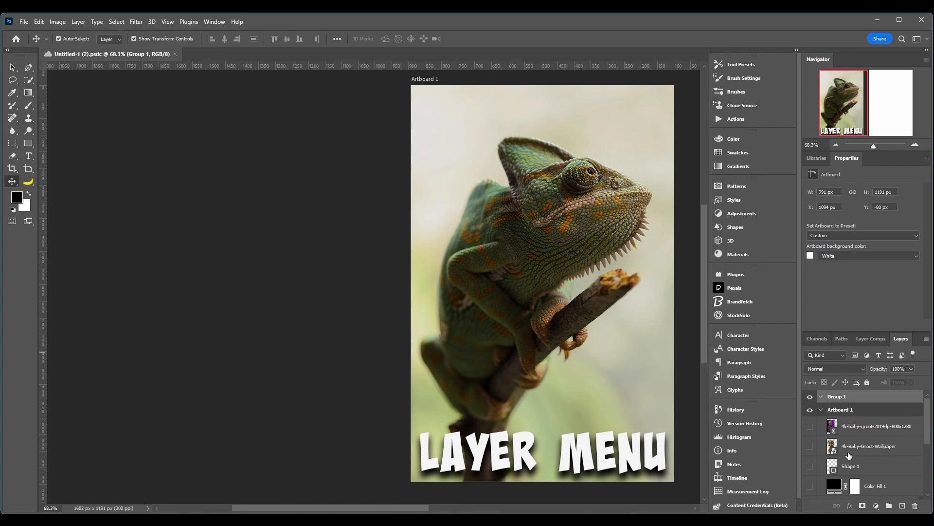
scroll(620, 375, "right", 6)
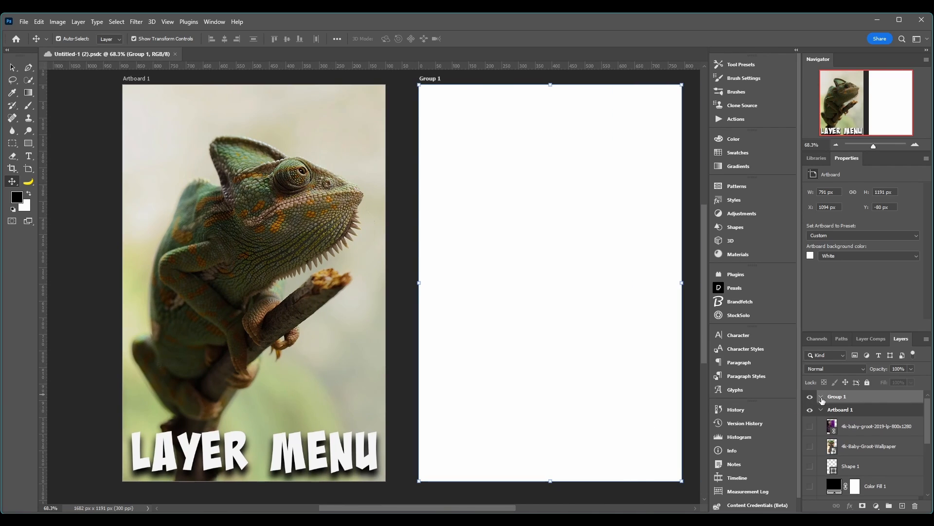
- Create a custom 2048 × 1210 px artboard from the Color Fill 1, Shape 1 and 4k-Baby-Groot-Wallpaper layers
left_click(78, 21)
mouse_move(130, 33)
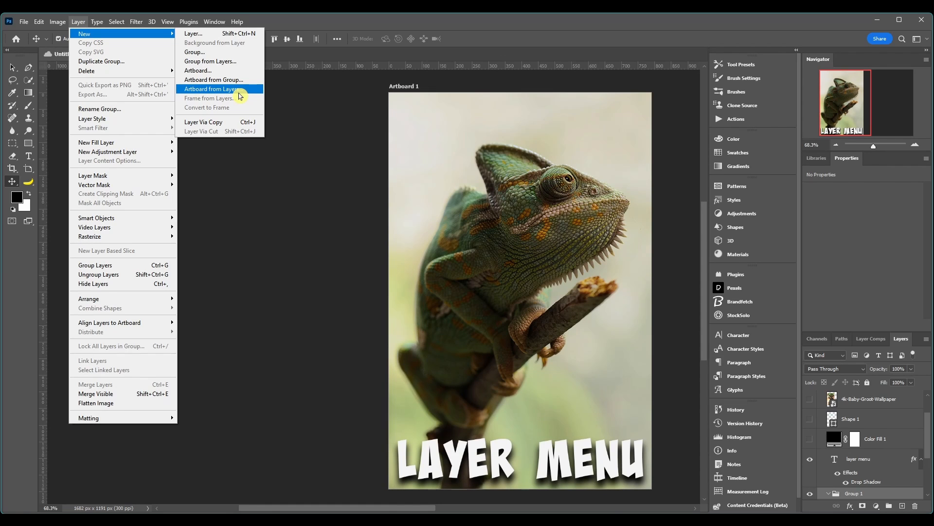
left_click(902, 440)
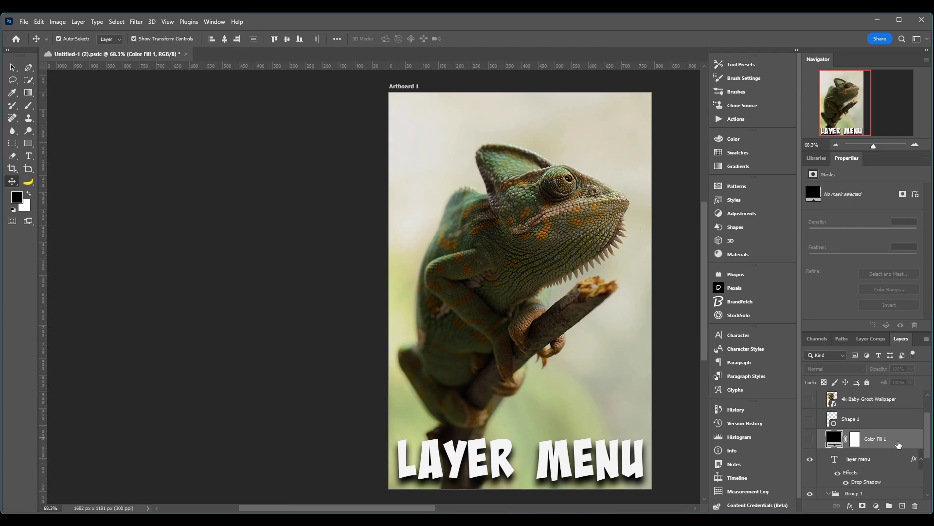
key("ctrl")
left_click(890, 421, "ctrl")
left_click(901, 403, "ctrl")
scroll(870, 456, "up", 1)
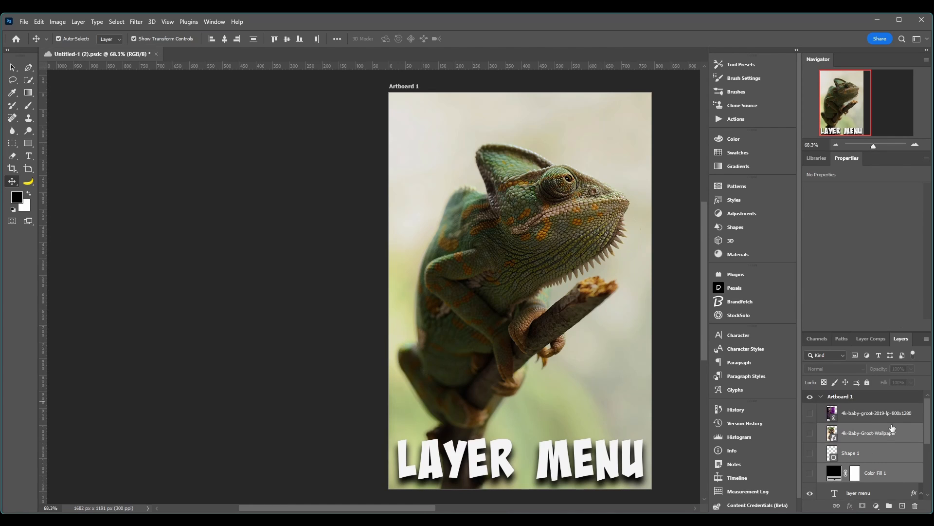
left_click(79, 23)
mouse_move(129, 32)
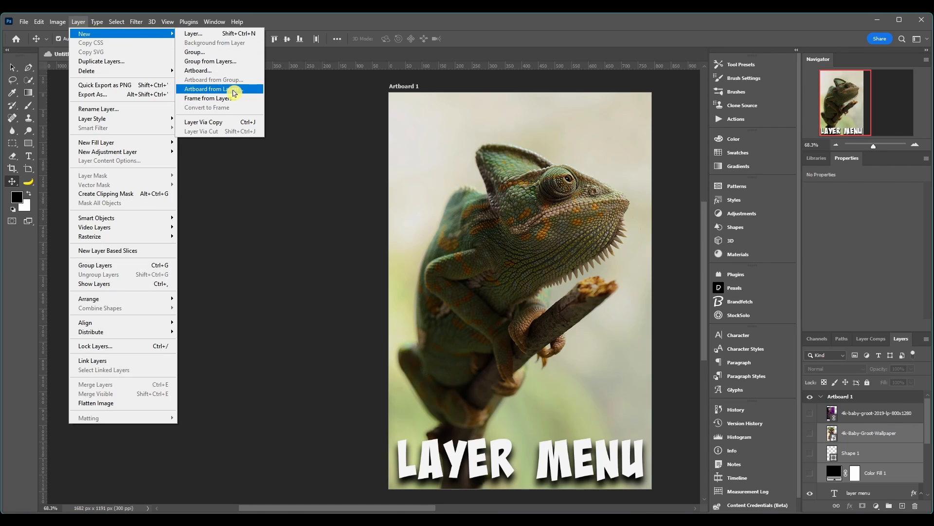
left_click(234, 93)
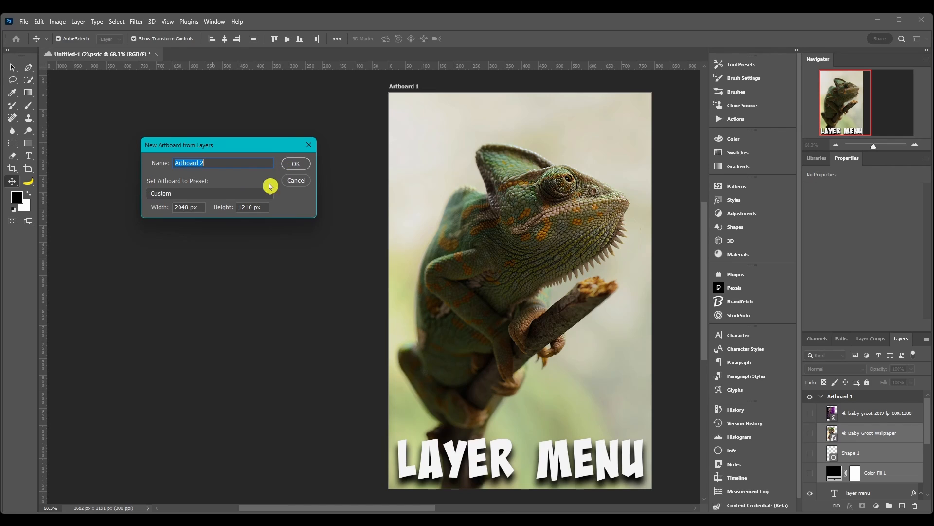
left_click(290, 164)
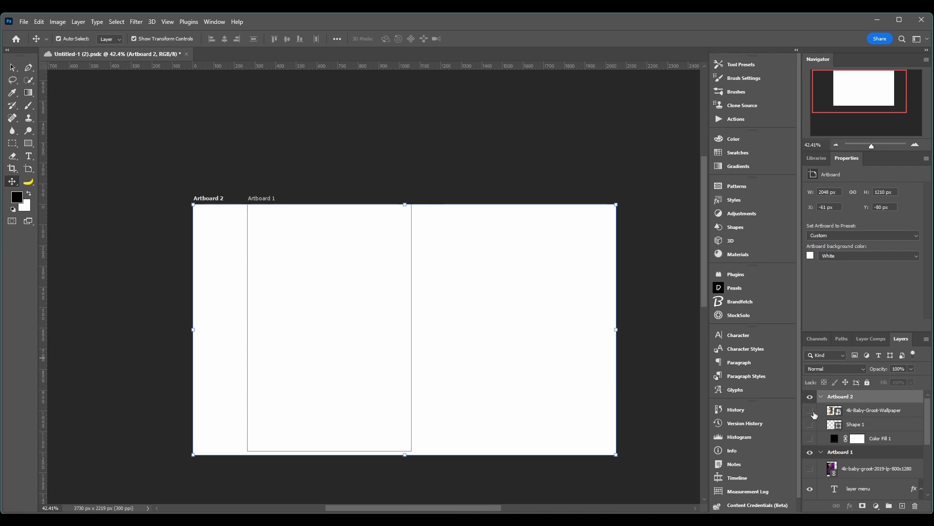
key("ctrl")
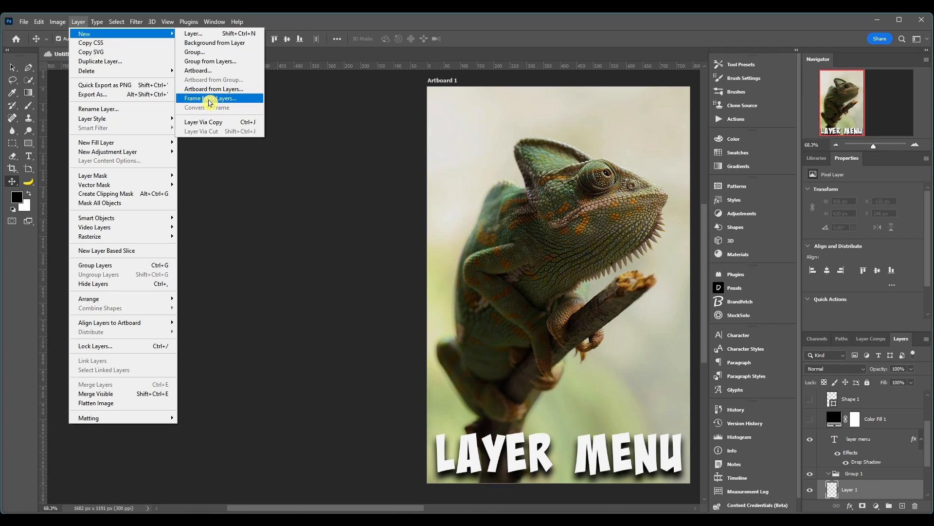
- Create a 1920 × 1080 px frame named Frame 1 from Layer 1
left_click(210, 98)
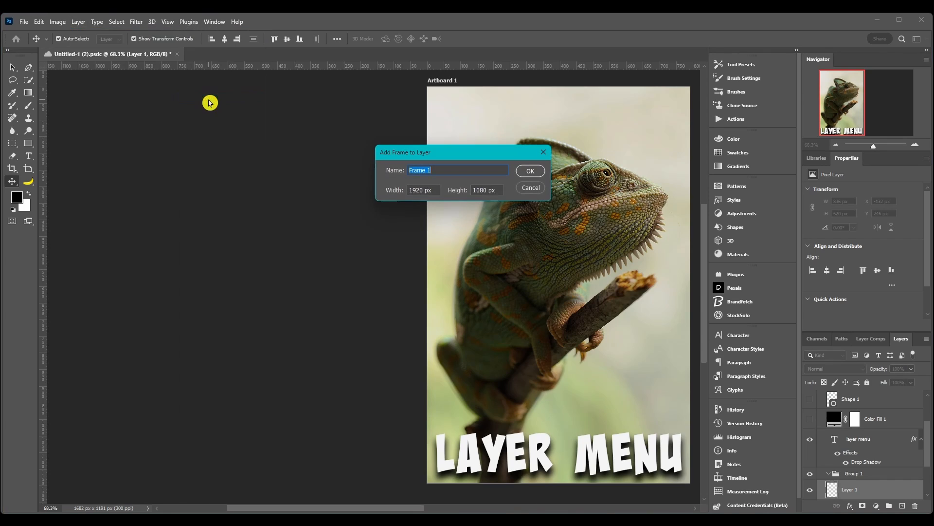
left_click_drag(426, 152, 277, 135)
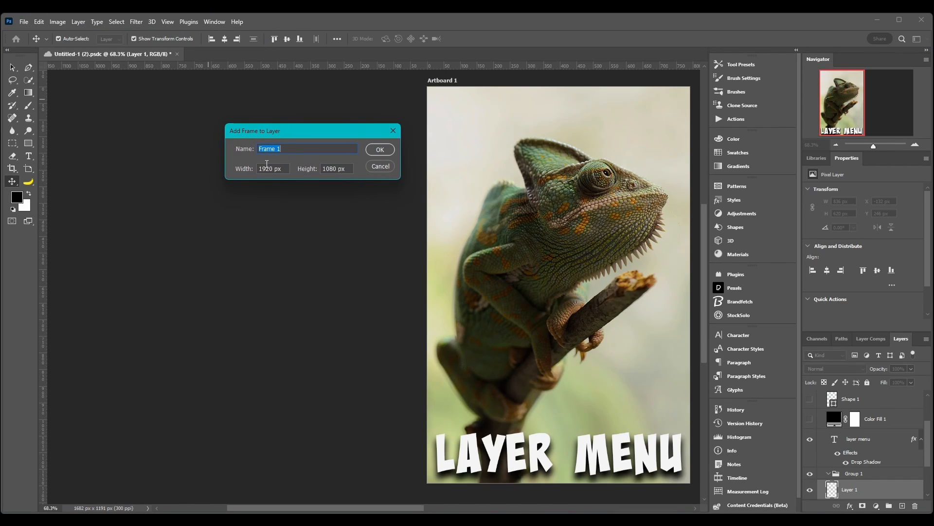
left_click(380, 150)
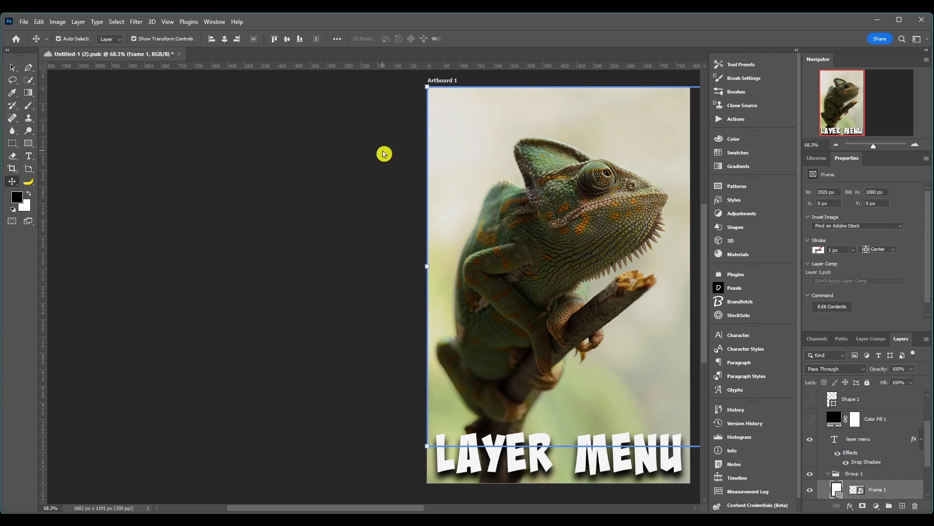
left_click_drag(622, 381, 444, 381)
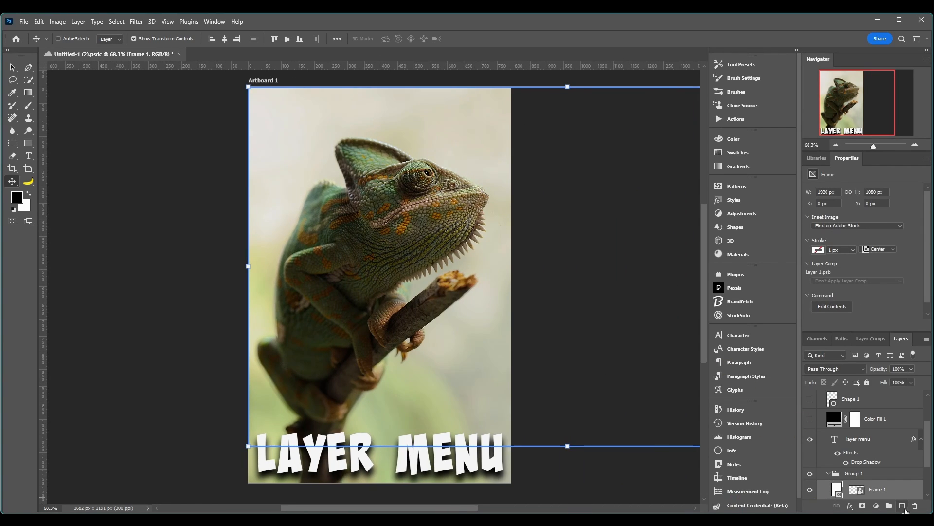
scroll(866, 457, "down", 2)
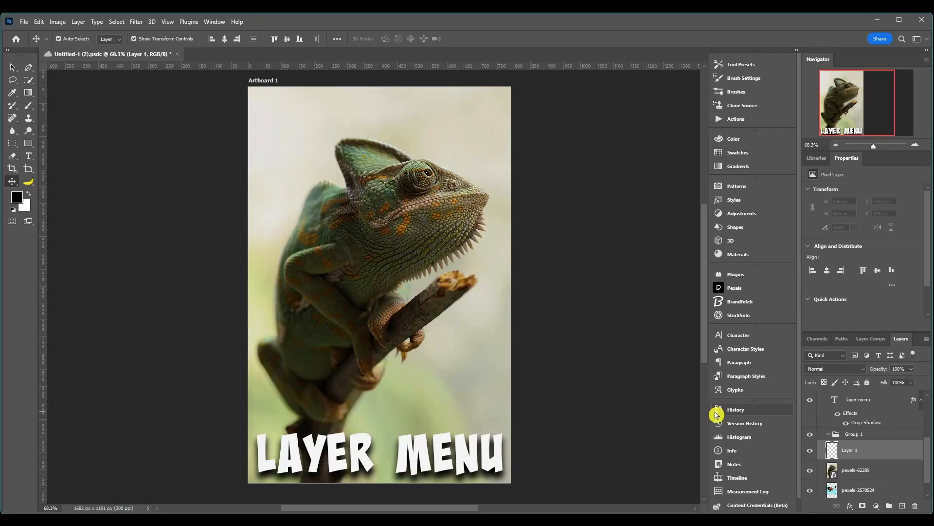
- Duplicate the pexels-62289 chameleon layer inside Group 1 using Layer Via Copy
left_click_drag(407, 310, 586, 306)
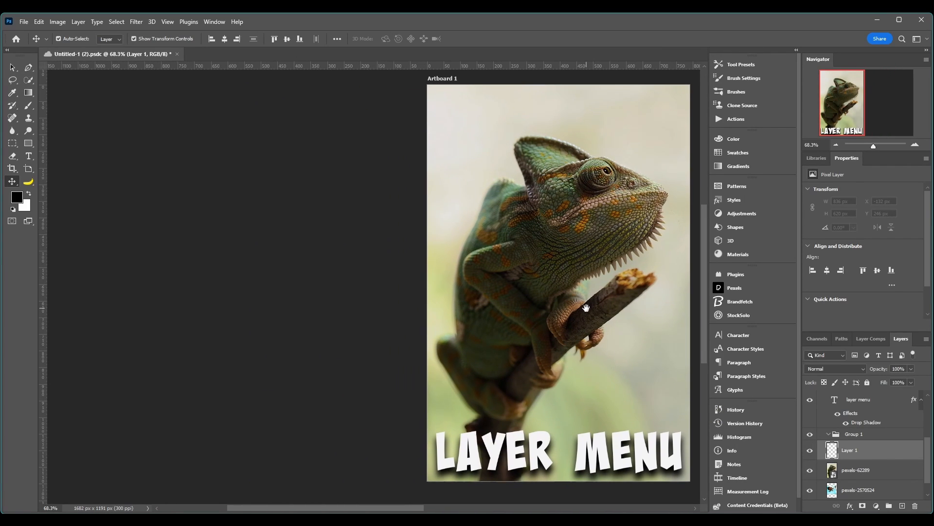
left_click(79, 23)
mouse_move(92, 33)
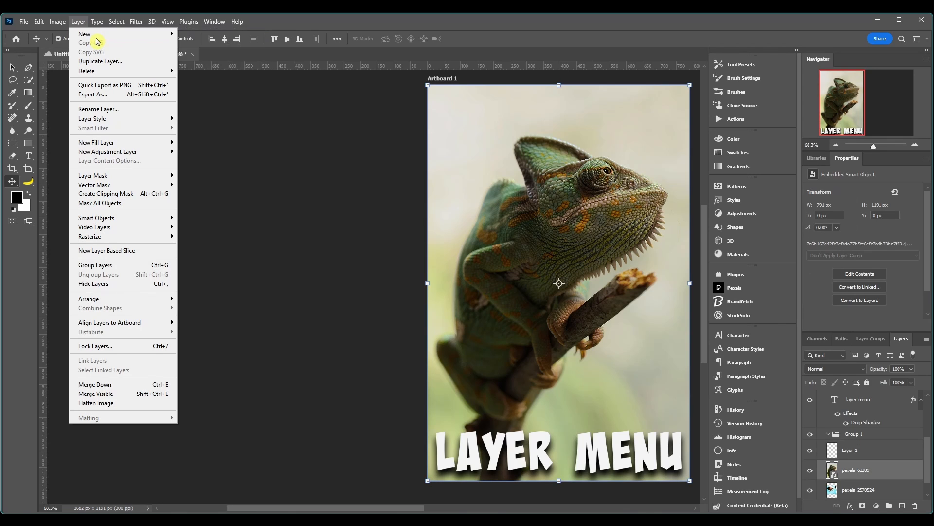
mouse_move(146, 34)
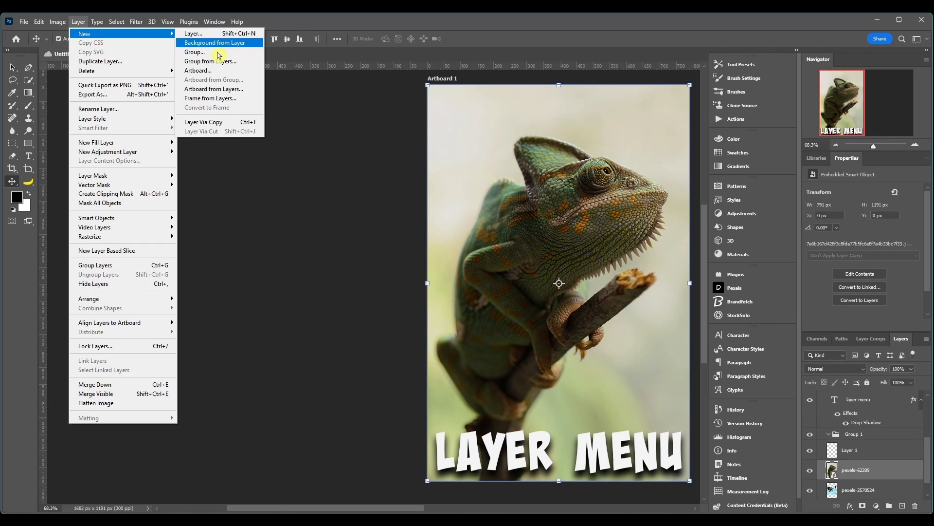
left_click(201, 125)
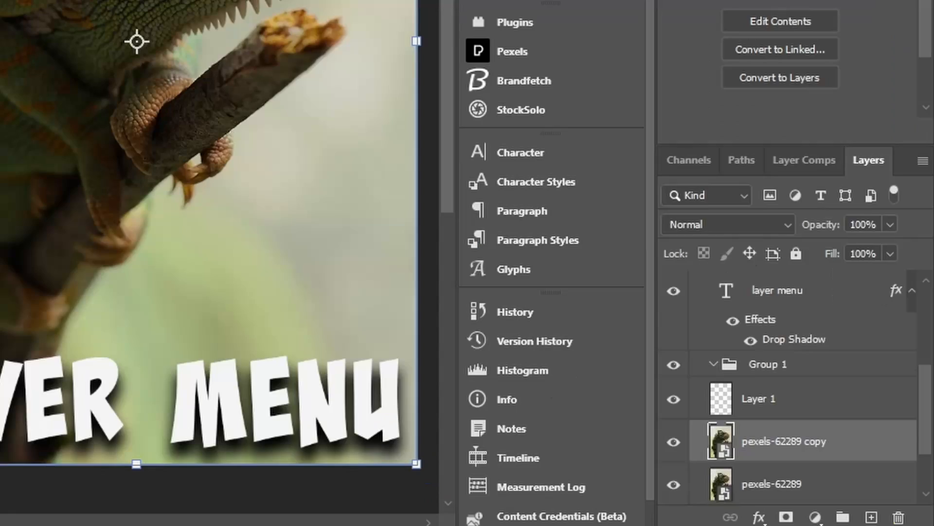
scroll(796, 479, "down", 2)
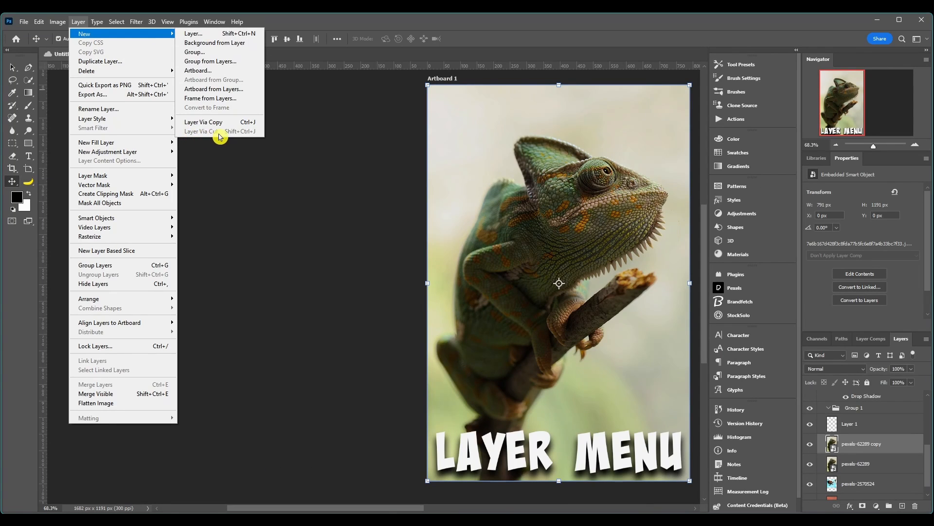
- Paint a selection over the chameleon on the pexels-62289 copy layer with an enlarged Quick Selection brush
left_click(230, 250)
scroll(230, 250, "right", 5)
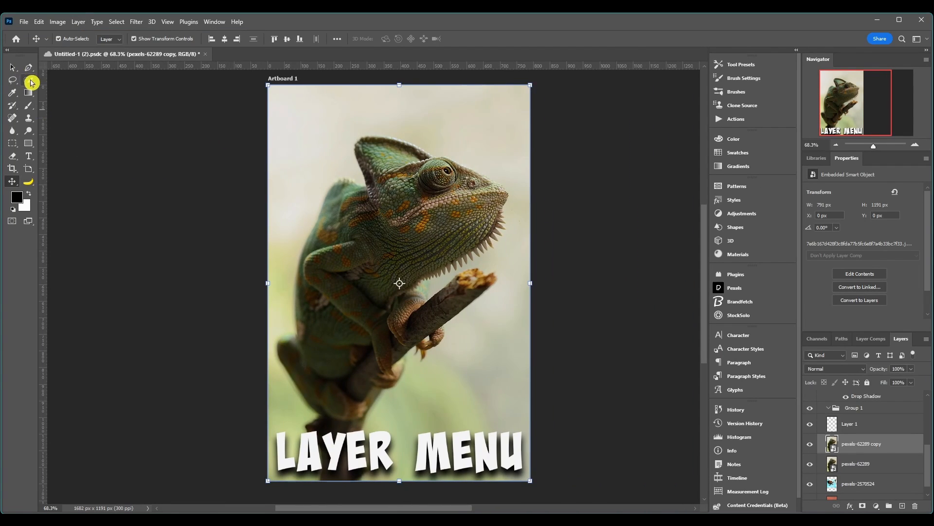
left_click(31, 82)
mouse_move(376, 169)
left_mouse_down()
mouse_move(420, 161)
mouse_move(449, 186)
mouse_move(456, 216)
mouse_move(417, 245)
mouse_move(398, 242)
mouse_move(423, 246)
left_mouse_up()
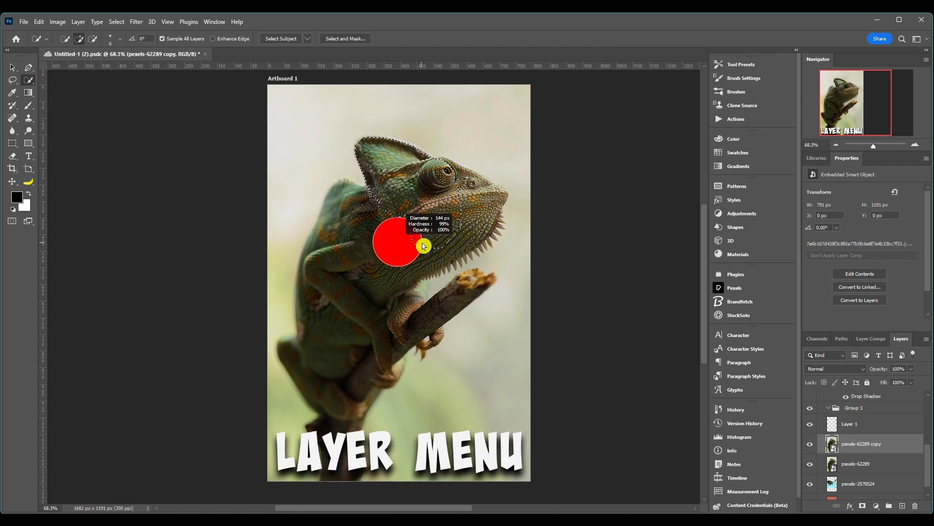
mouse_move(460, 204)
left_mouse_down()
mouse_move(378, 242)
mouse_move(342, 282)
mouse_move(336, 328)
mouse_move(420, 377)
left_mouse_up()
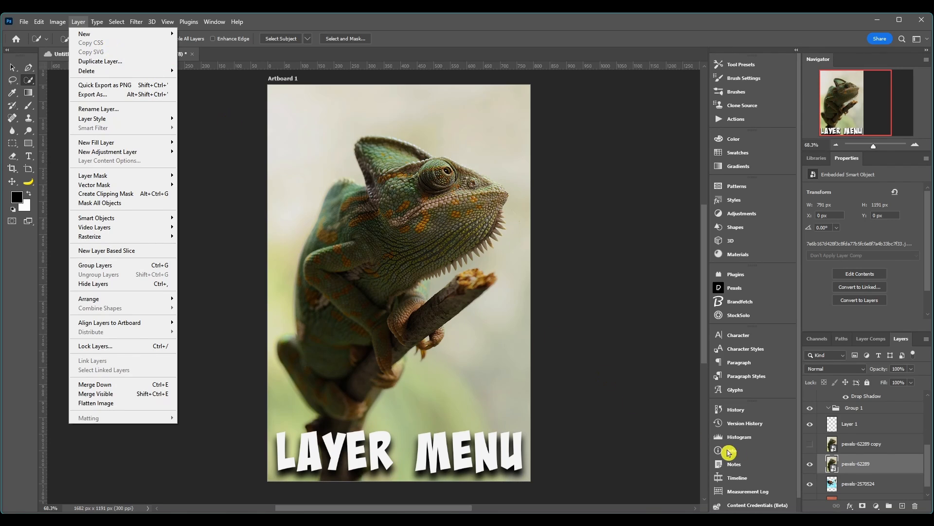
- Rasterize the original pexels-62289 smart object layer
left_click(881, 467)
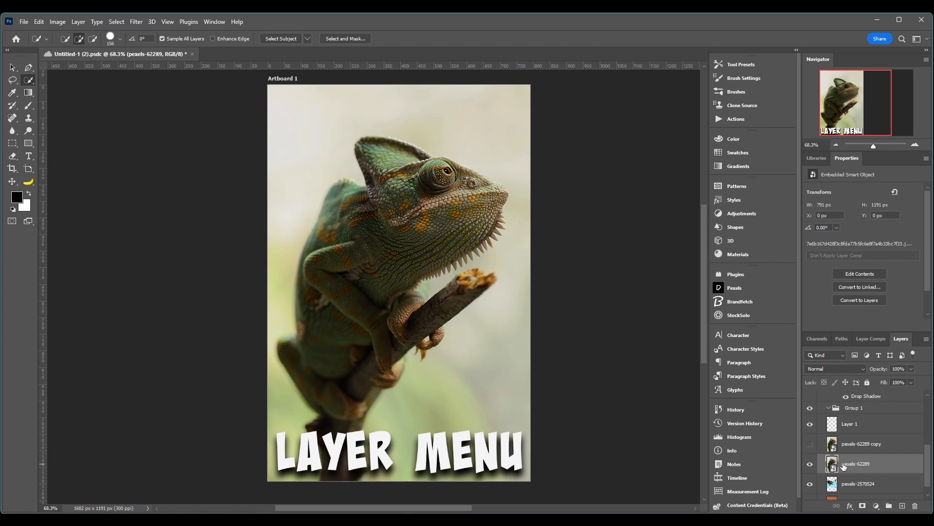
right_click(877, 469)
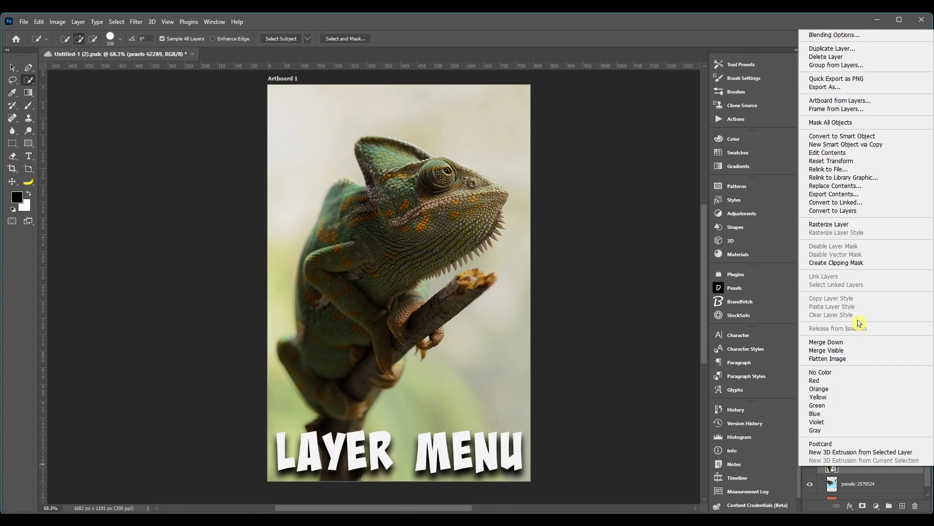
left_click(819, 226)
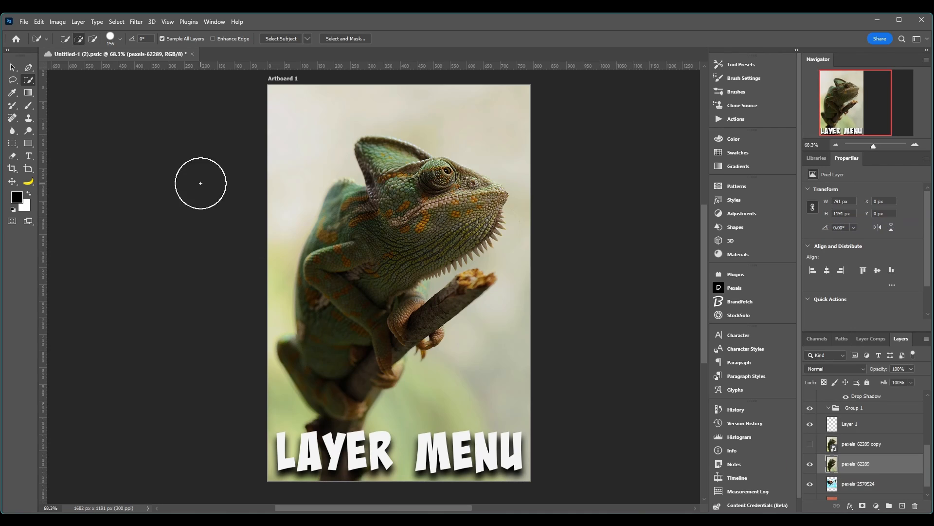
- Duplicate the pexels-62289 layer as pexels-62289 copy 2 in Artboard 1 of the same document, and delete that duplicate
left_click(79, 22)
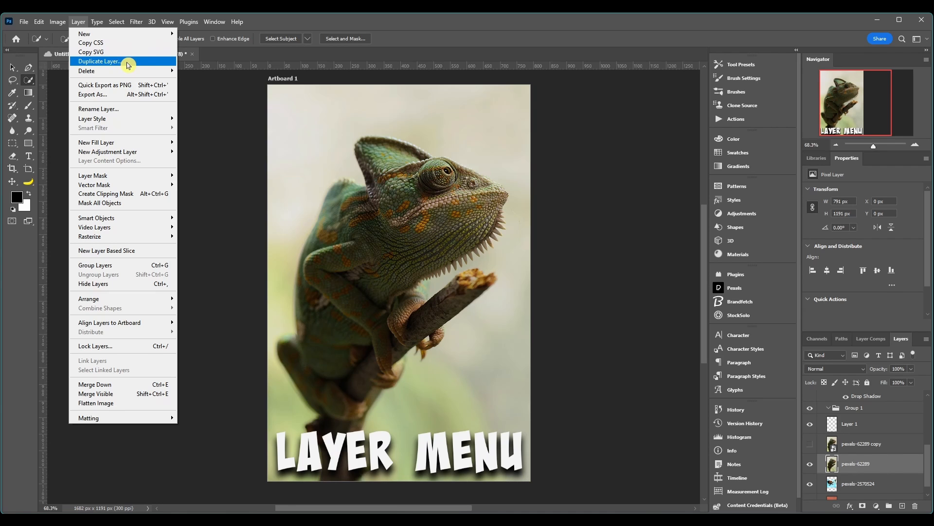
left_click(128, 65)
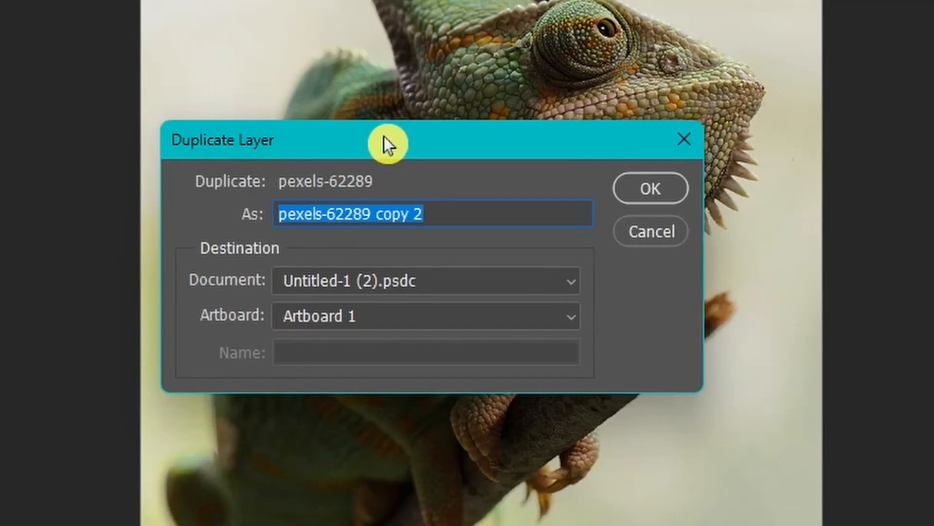
left_click_drag(384, 136, 365, 104)
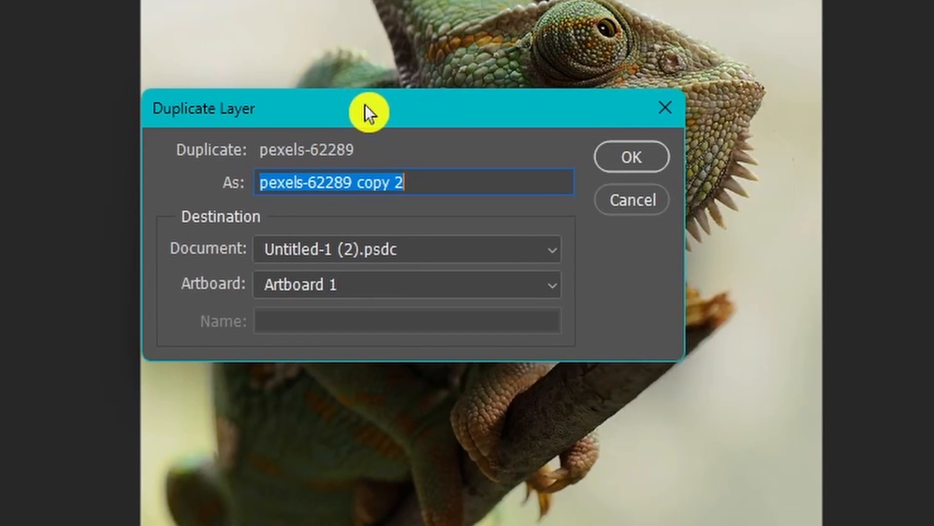
left_click(303, 244)
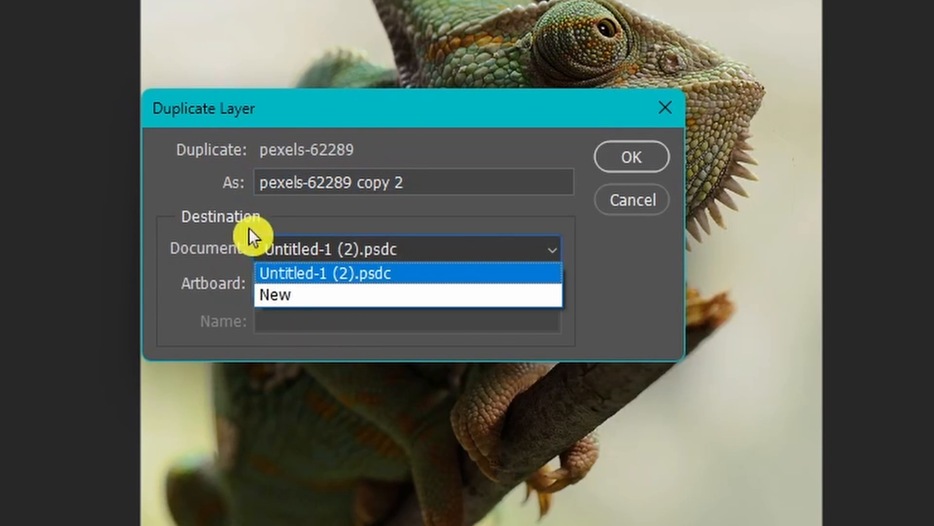
left_click(273, 222)
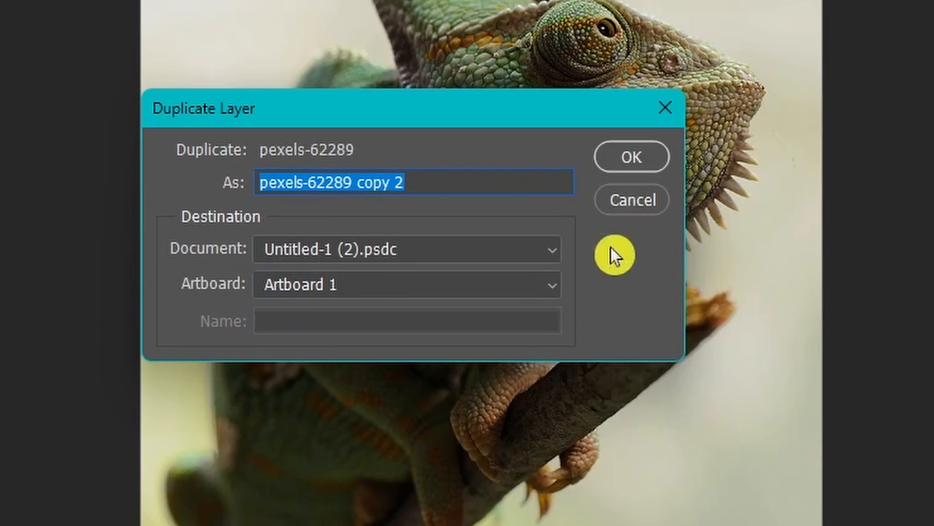
left_click(615, 165)
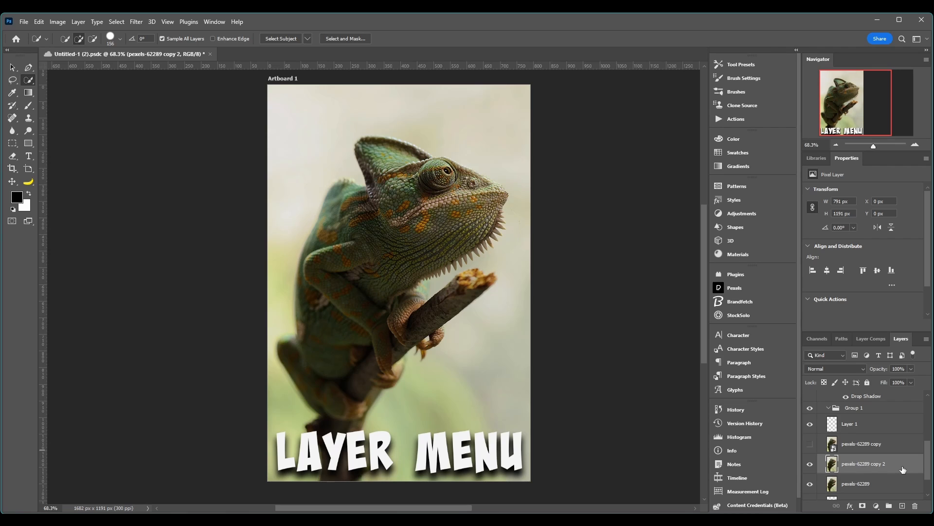
key("Delete")
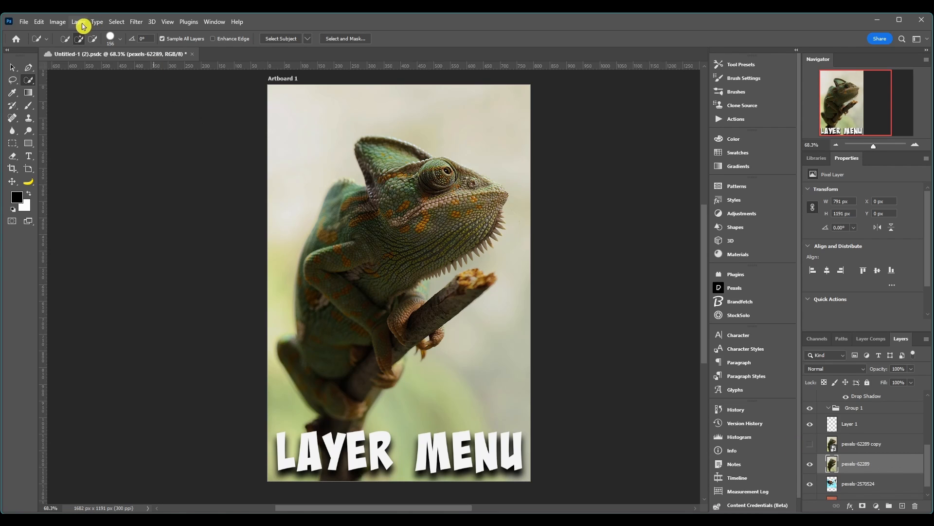
- Look at the layer deletion options, and toggle the pexels-62289 layer's visibility to compare hidden and visible states
left_click(83, 24)
mouse_move(87, 71)
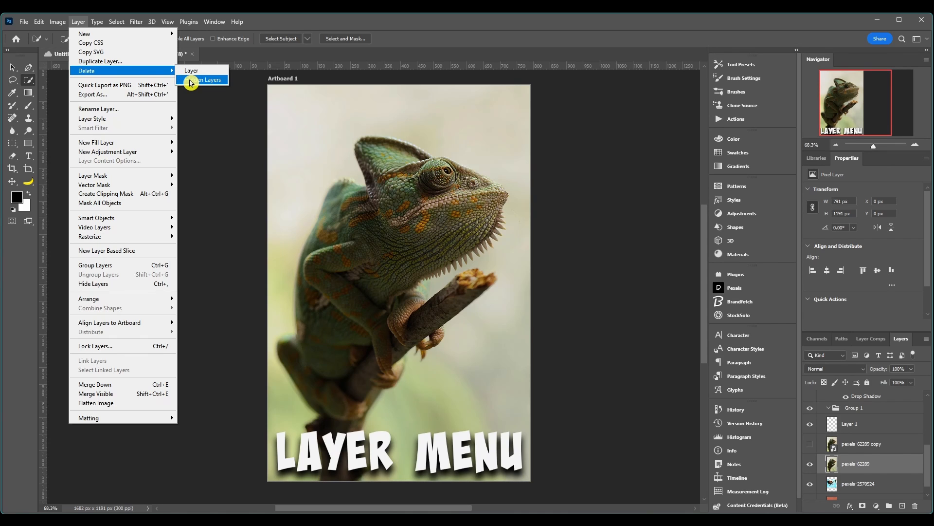
left_click(811, 467)
left_click(810, 466)
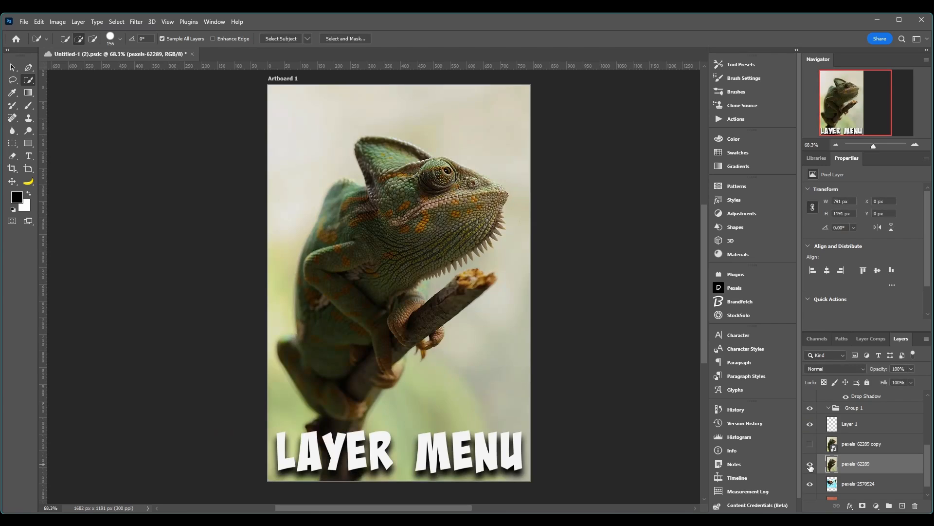
left_click(810, 466)
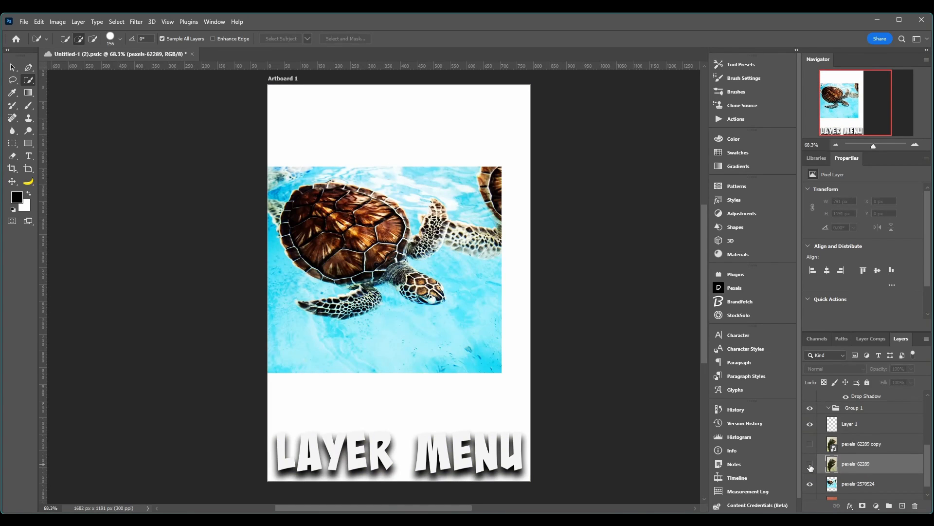
left_click(810, 466)
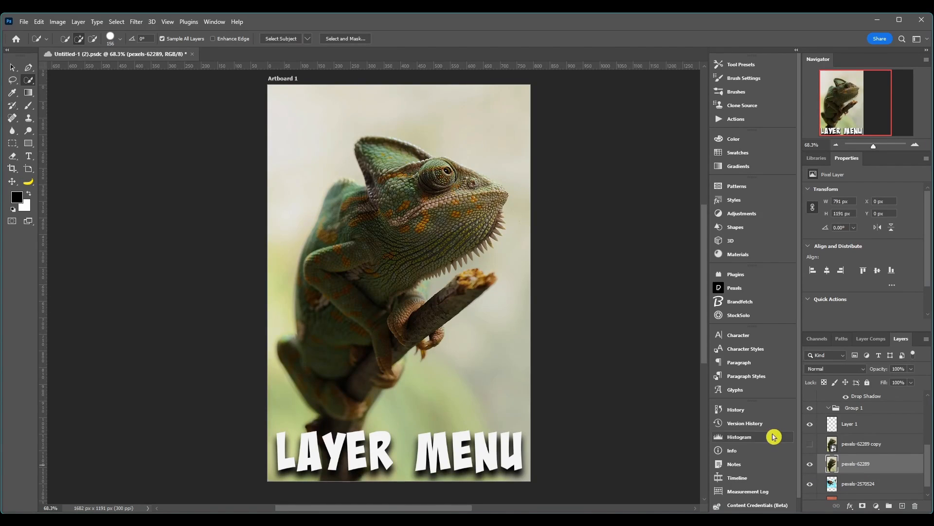
- Make the pexels-2570524 turtle layer in Group 1 the active layer
left_click(77, 22)
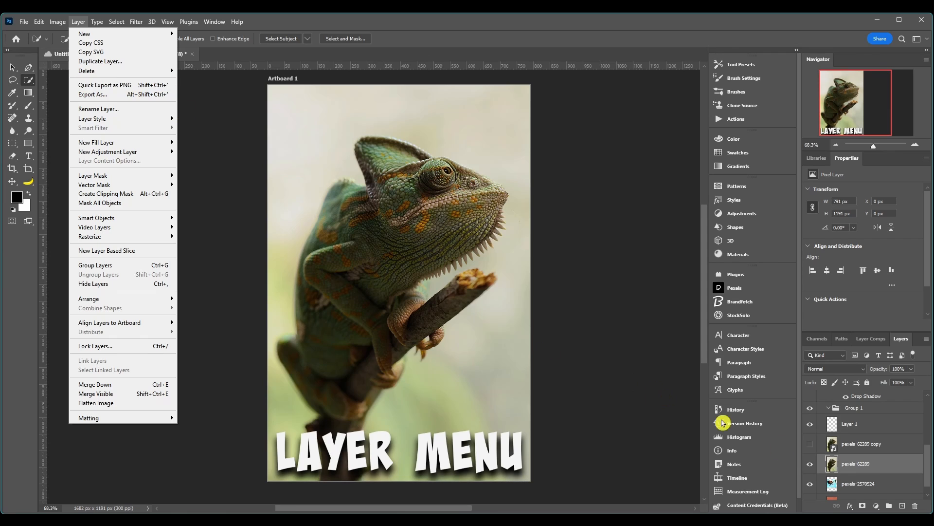
left_click(895, 450)
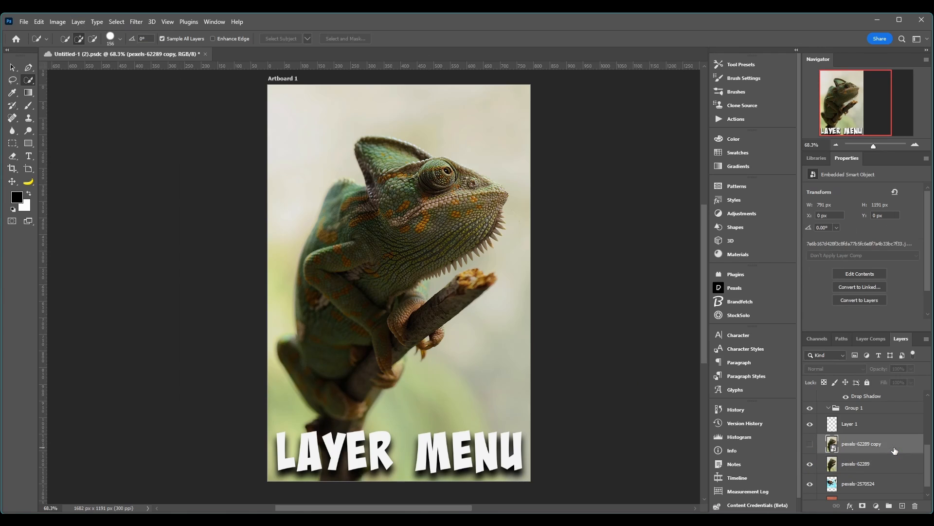
left_click(882, 484)
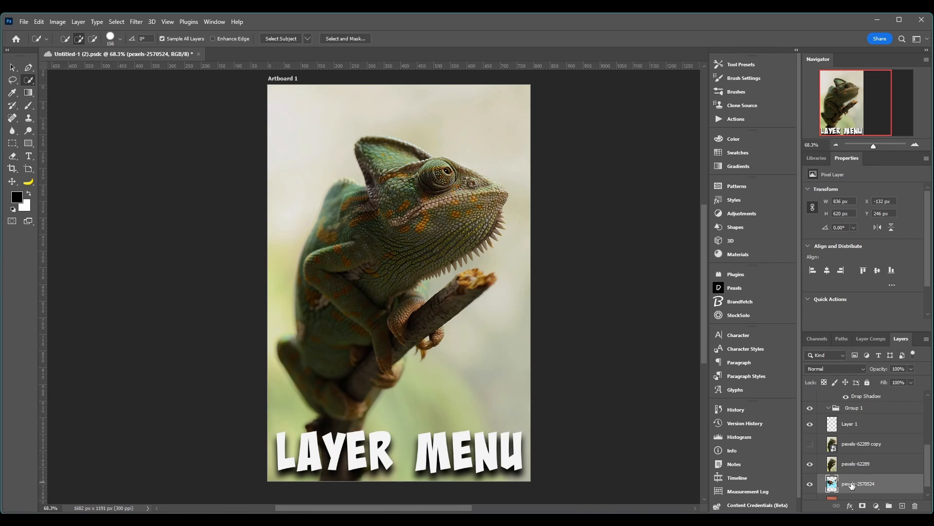
left_click(811, 484)
left_click(750, 464)
- View the Export As settings for the pexels-2570524 layer and leave without exporting
left_click(78, 22)
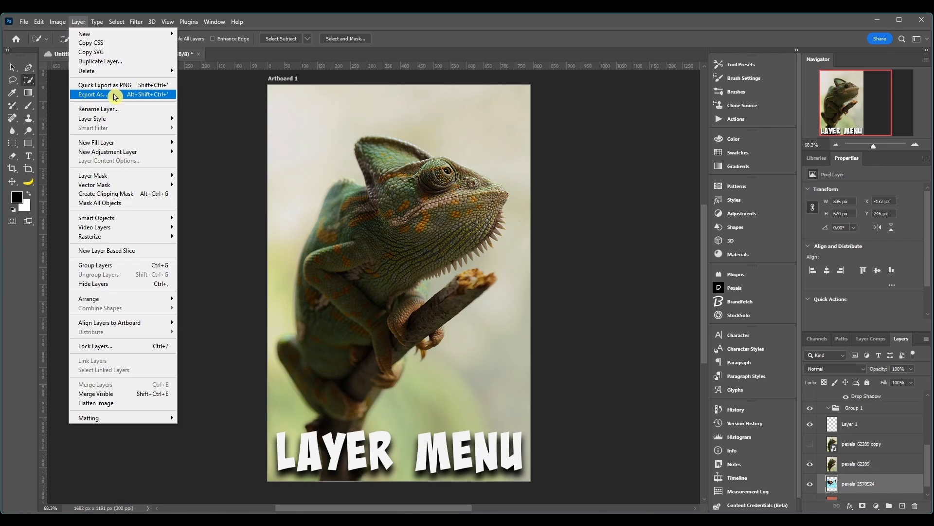
left_click(116, 95)
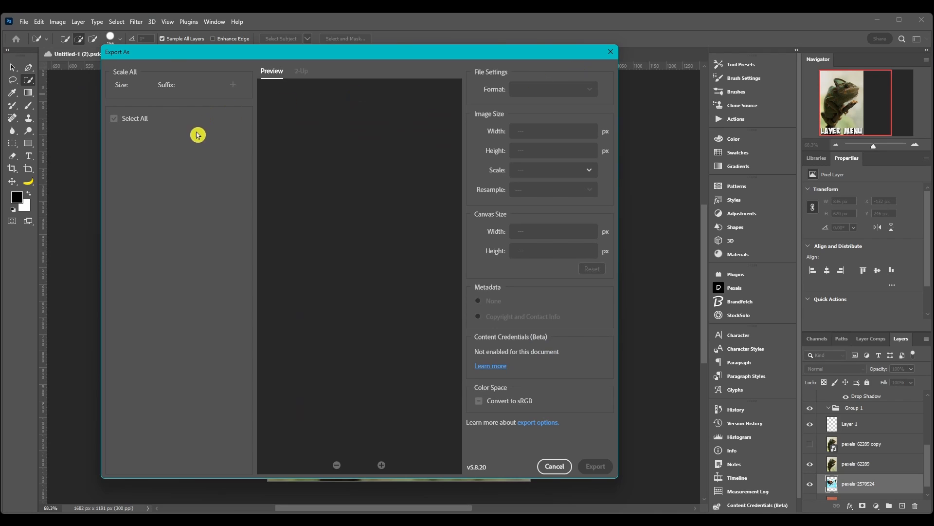
left_click(550, 466)
- Rename the pexels-2570524 layer to ljkhnoluk
left_click(78, 22)
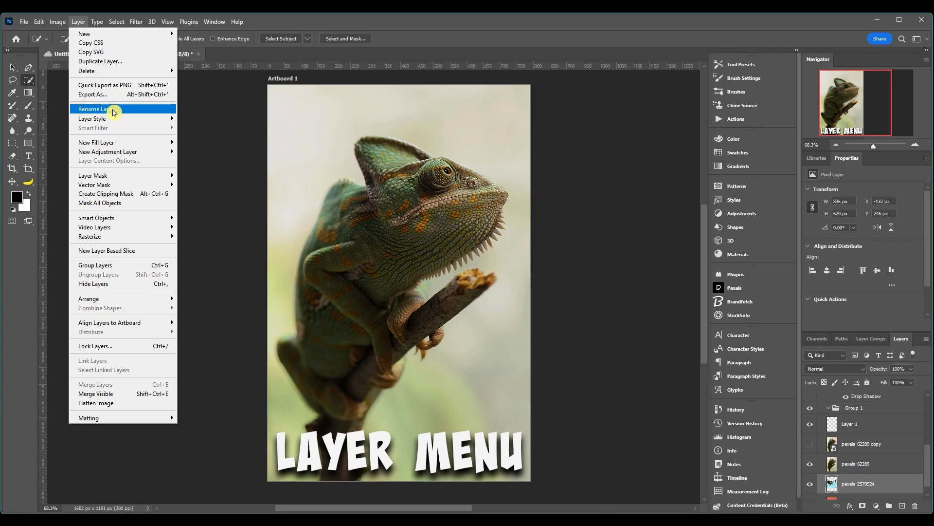
left_click(863, 489)
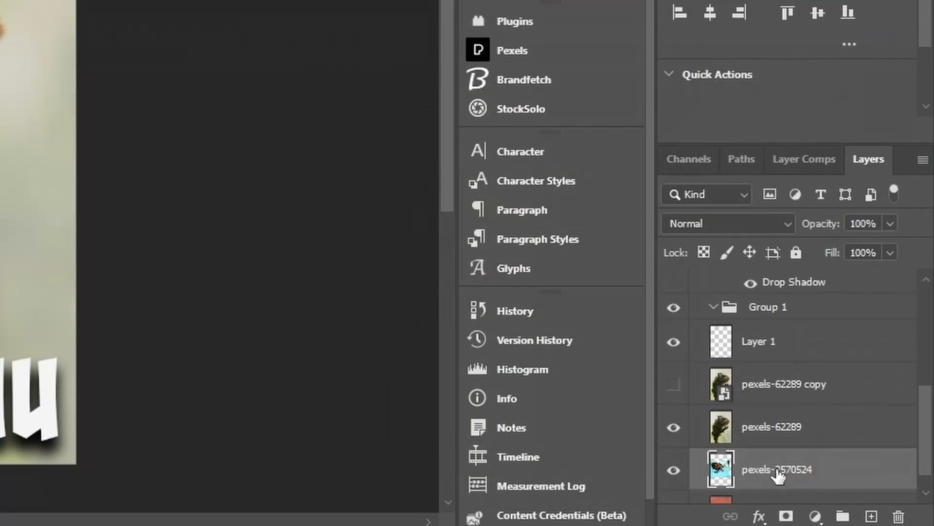
double_click(858, 483)
type("likhnoluk")
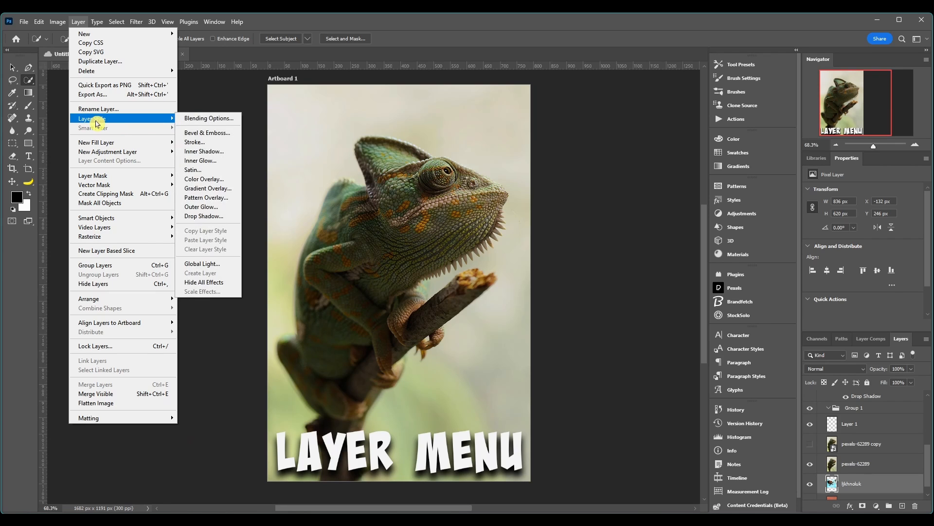
- Look through the layer style options available for the ljkhnoluk layer
mouse_move(95, 17)
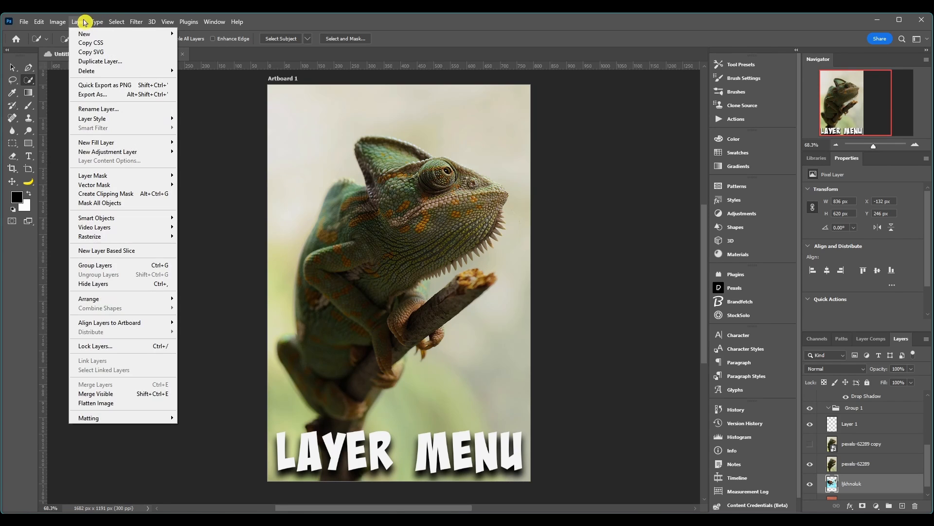
mouse_move(96, 119)
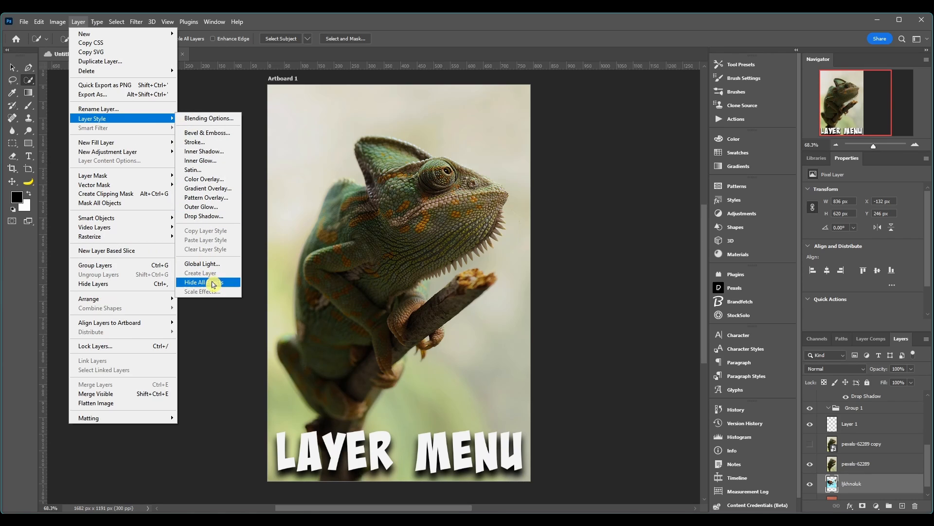
left_click(598, 365)
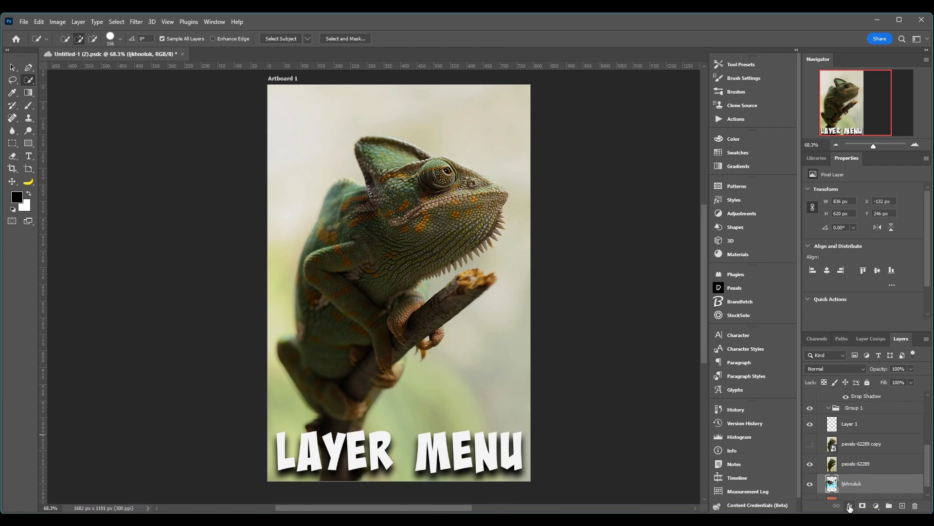
- Examine the blending options and effects list for the pexels-62289 layer, and leave without applying a style
left_click(894, 467)
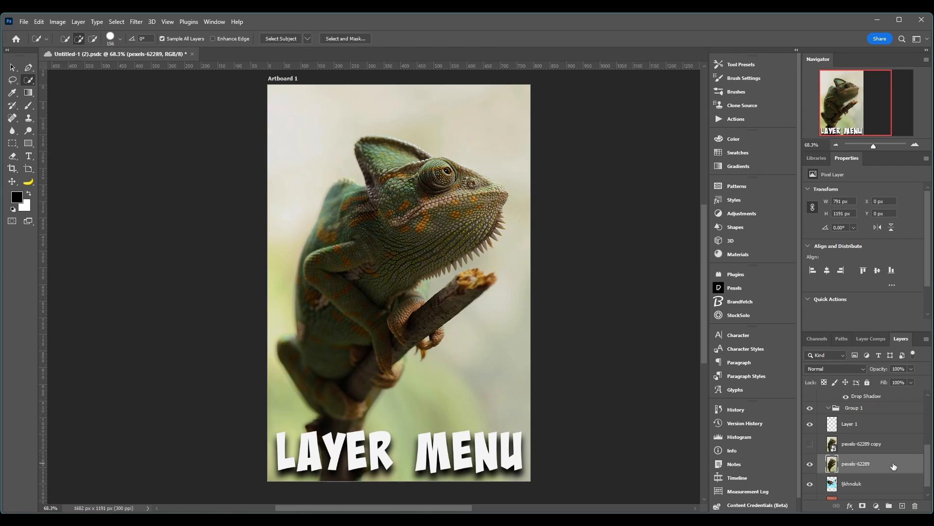
double_click(894, 467)
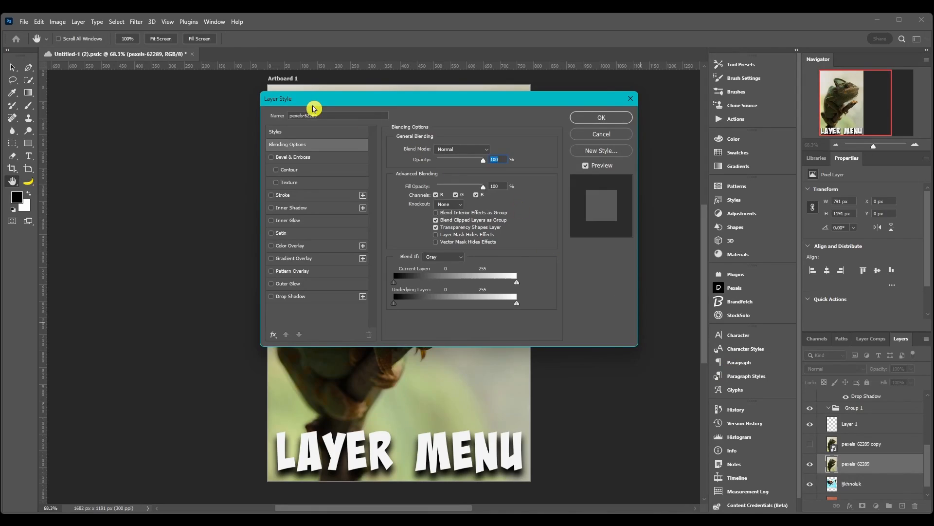
left_click_drag(313, 105, 247, 132)
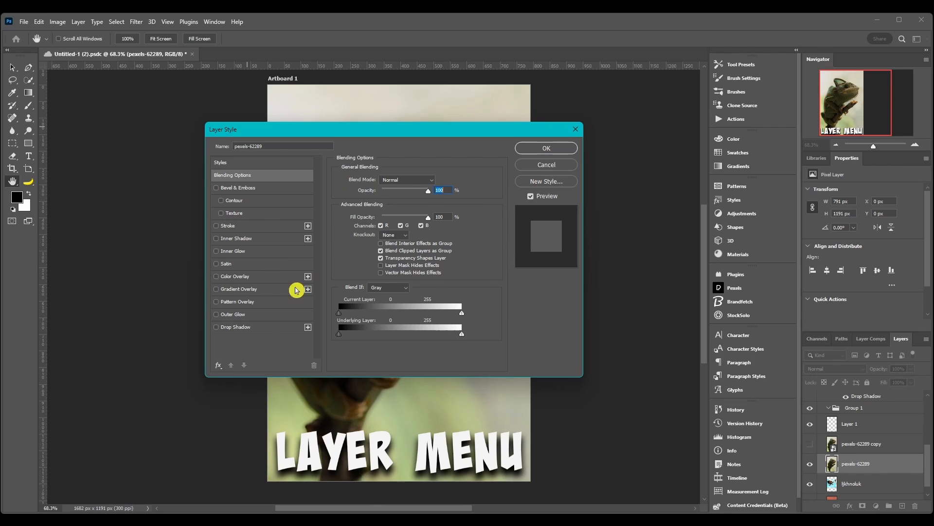
left_click_drag(312, 135, 360, 130)
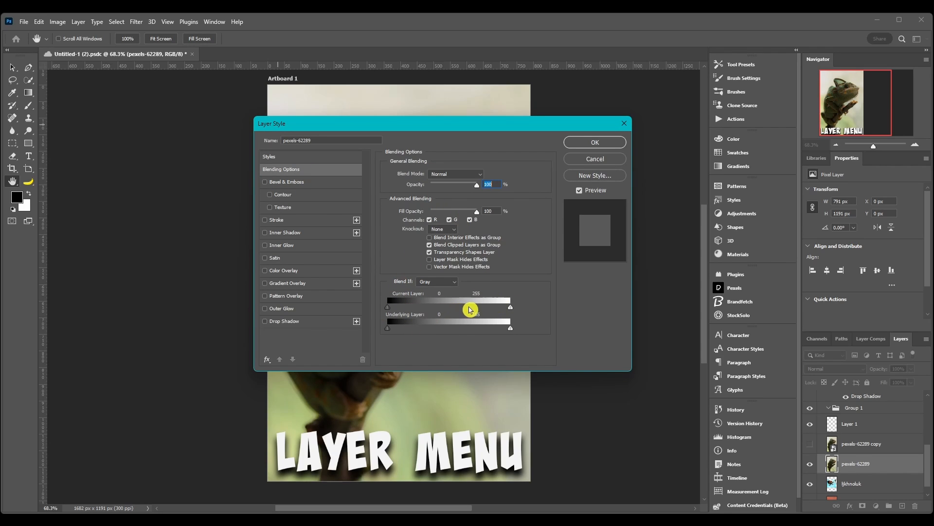
mouse_move(390, 310)
left_mouse_down()
mouse_move(403, 306)
mouse_move(386, 309)
left_mouse_up()
left_click_drag(470, 126, 366, 149)
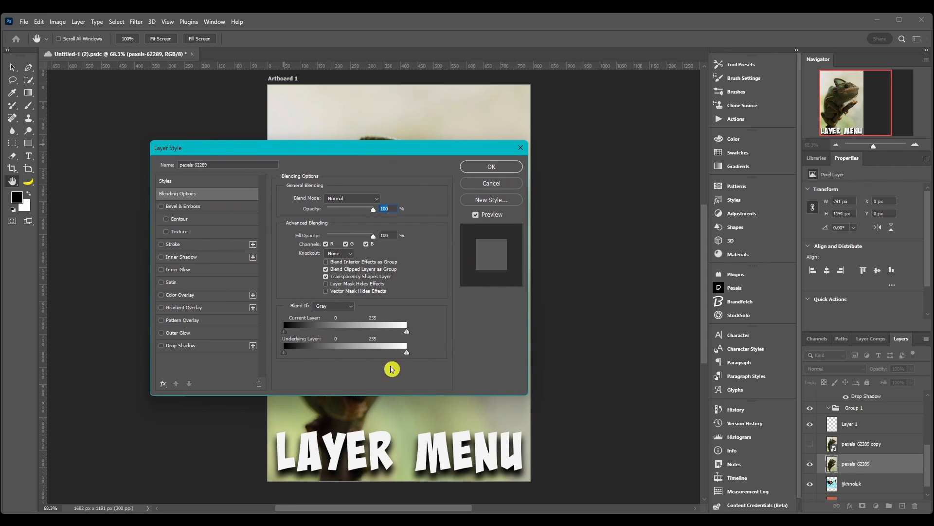
left_click(521, 148)
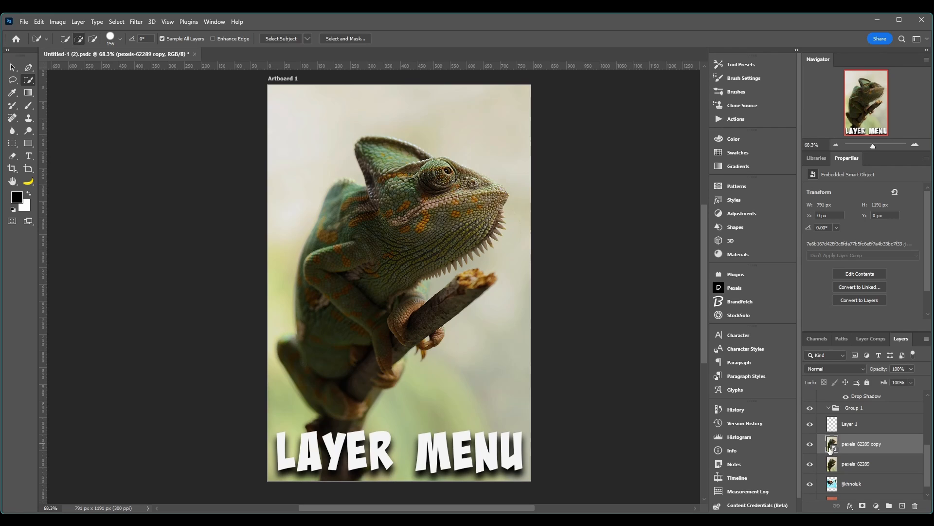
- Apply a Gaussian Blur with a 2.1-pixel radius to the pexels-62289 copy layer as a smart filter
right_click(889, 449)
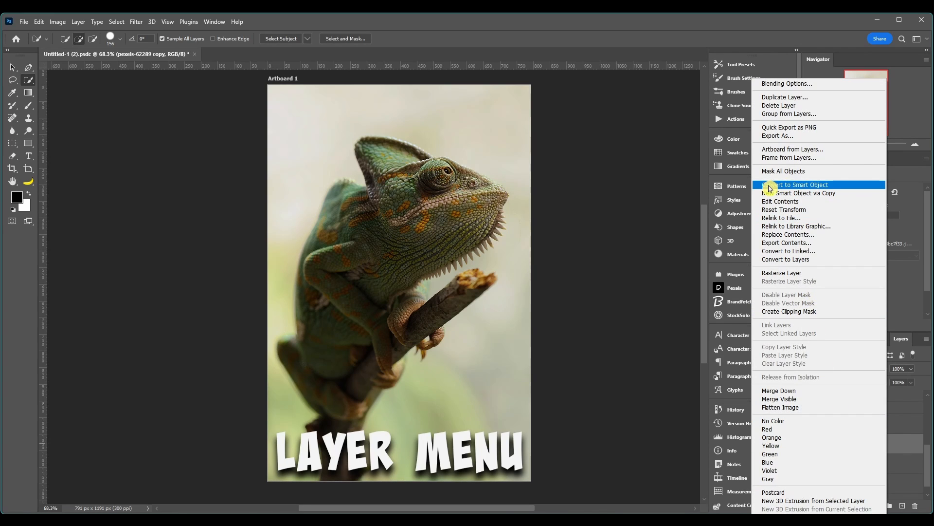
left_click(911, 457)
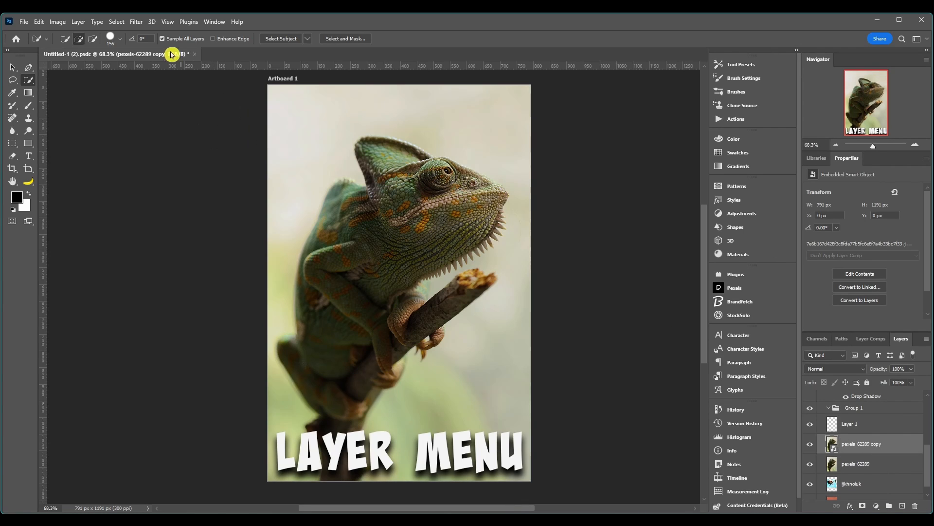
left_click(136, 24)
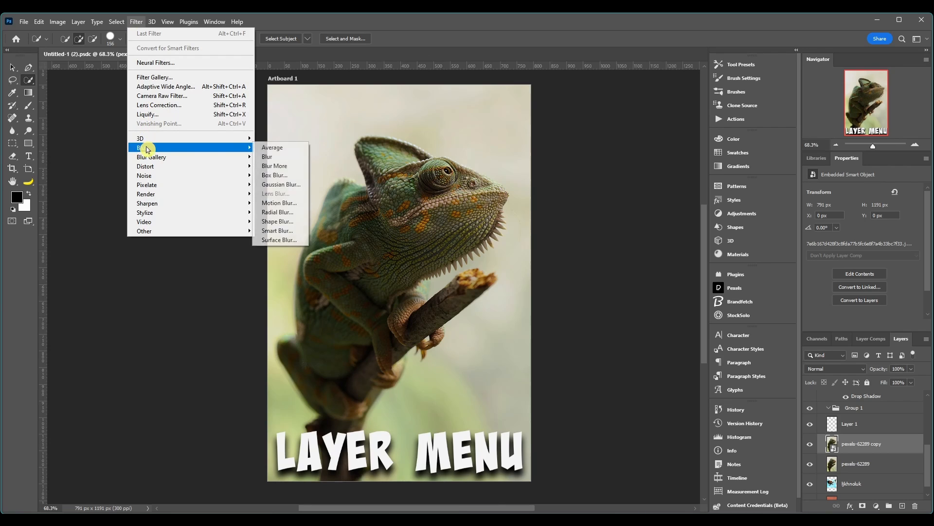
mouse_move(251, 140)
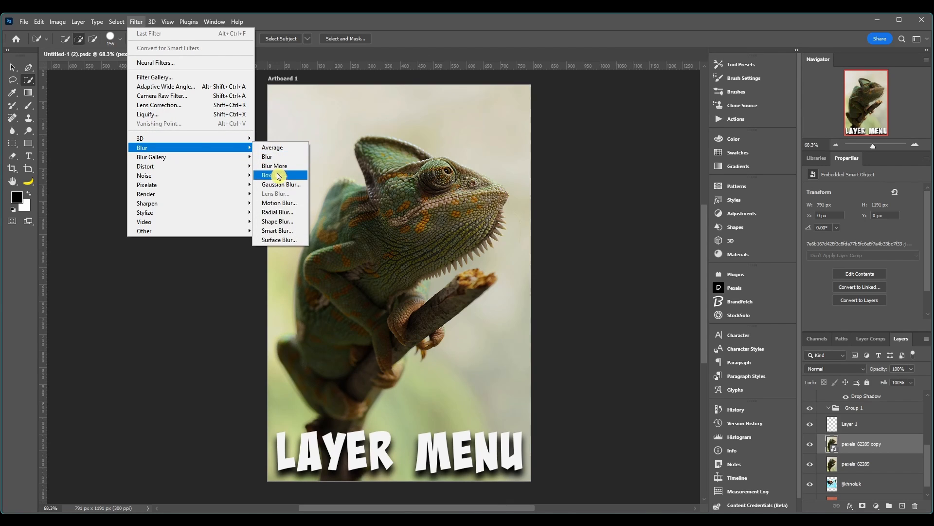
left_click(279, 184)
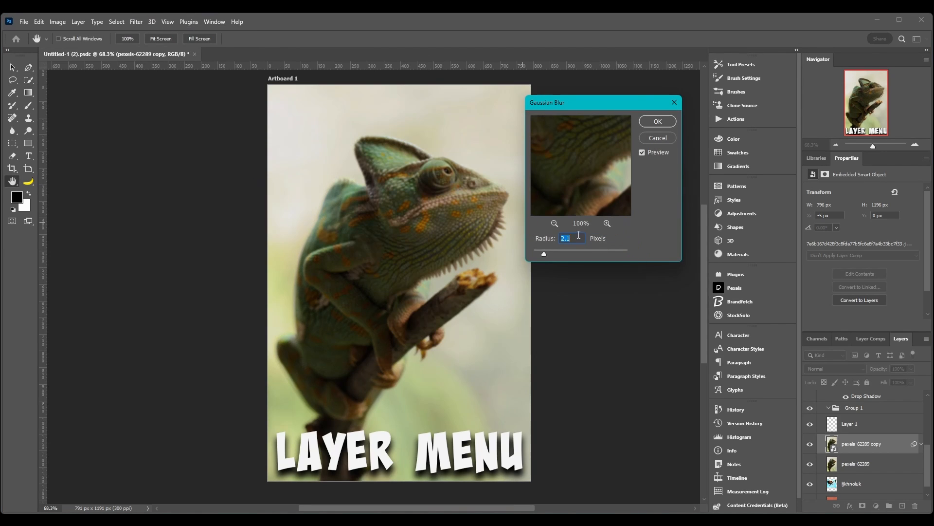
left_click(665, 128)
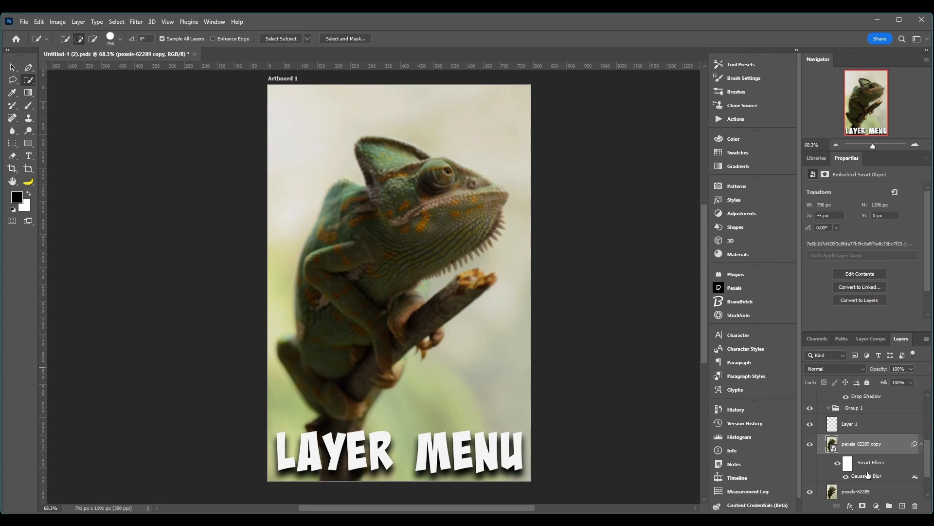
- Disable the smart filter mask on the pexels-62289 copy layer
left_click(78, 22)
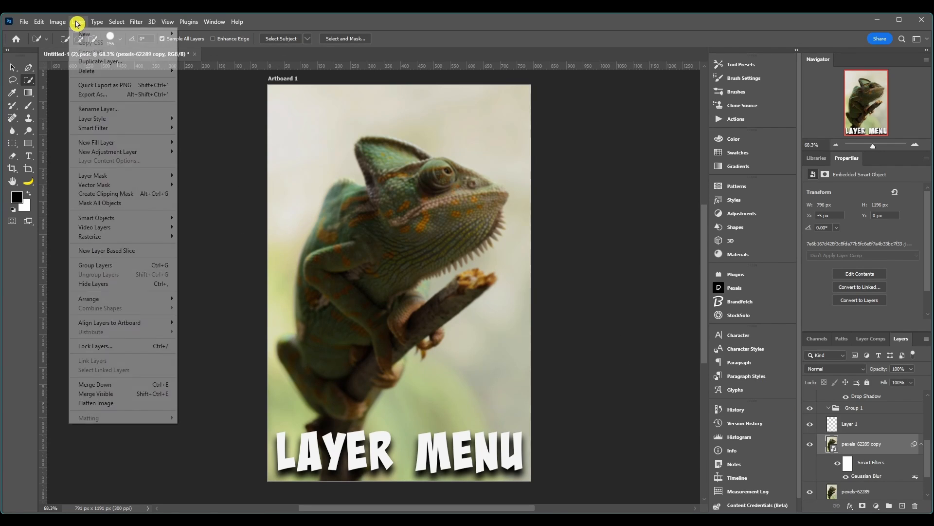
mouse_move(97, 128)
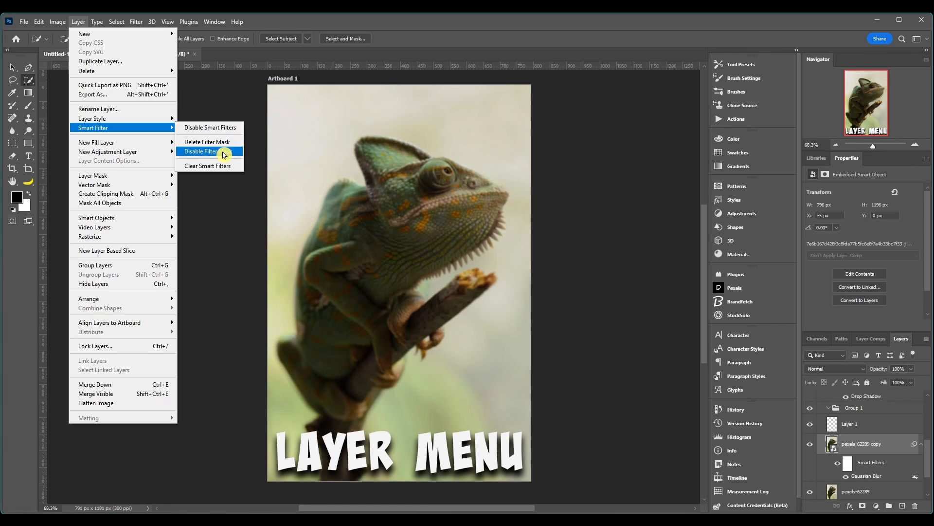
left_click(194, 153)
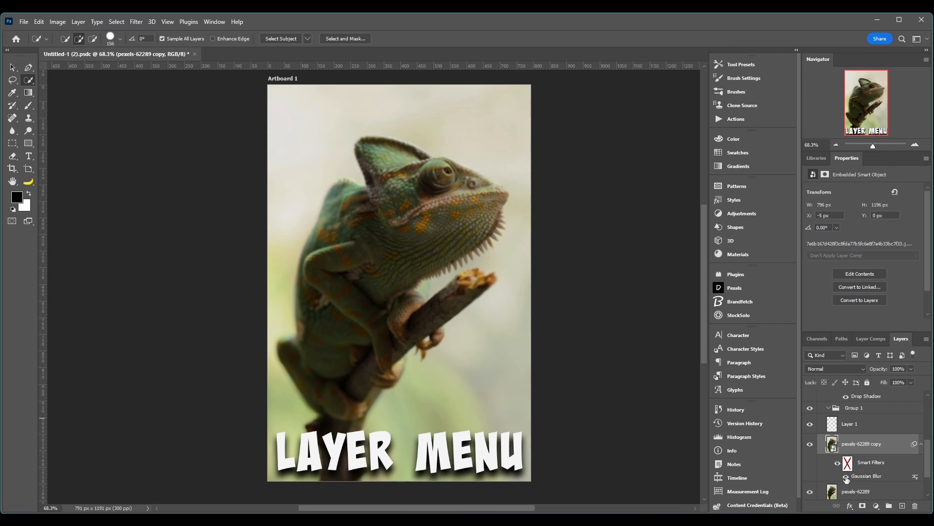
- Clear all smart filters from the pexels-62289 copy layer
left_click(78, 22)
mouse_move(146, 128)
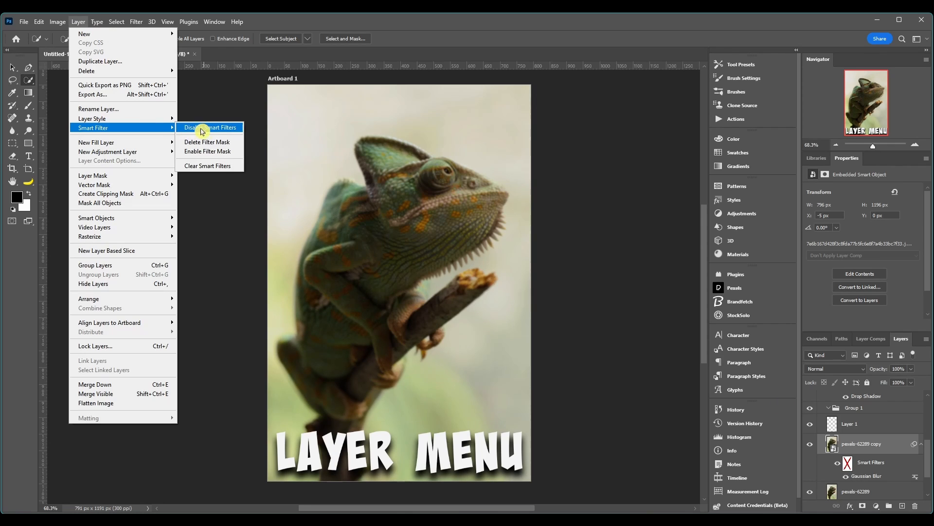
left_click(238, 167)
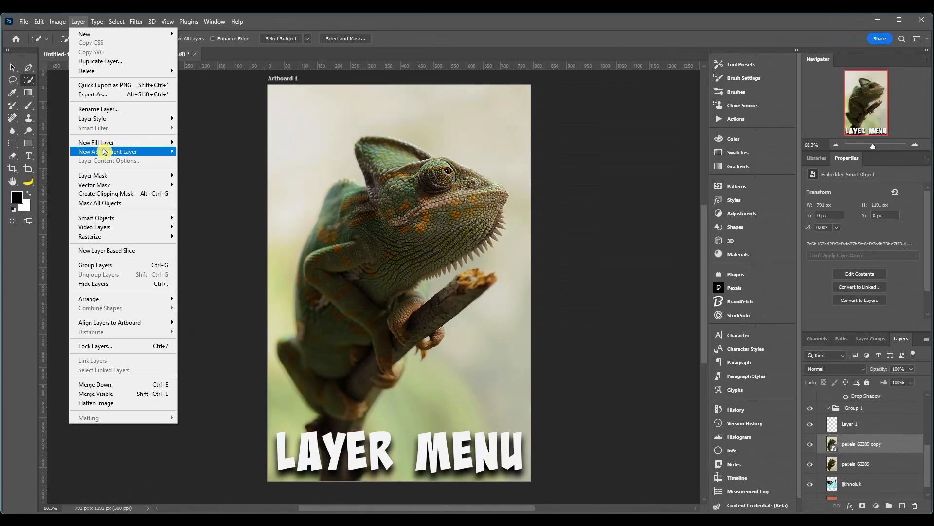
- Try a linear black-to-transparent gradient fill layer at 90° and 100% scale above the pexels-62289 copy layer
mouse_move(98, 145)
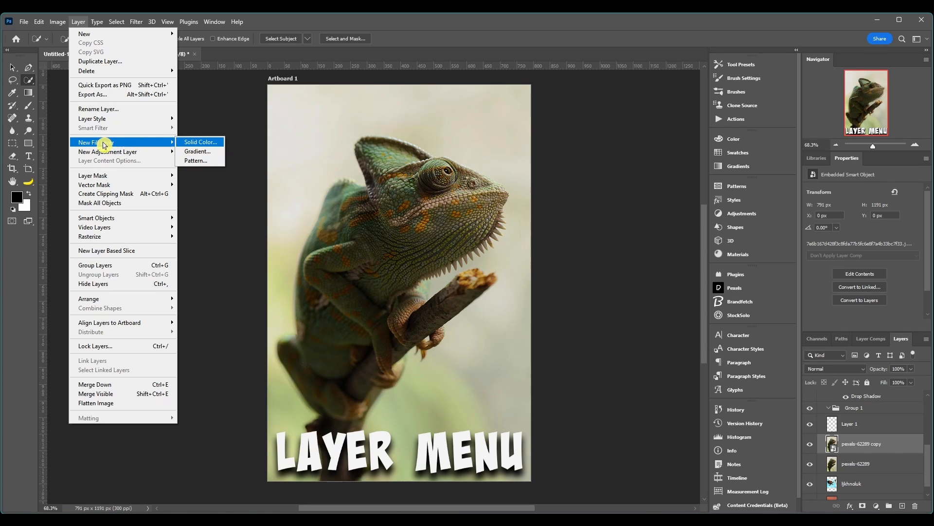
left_click(877, 507)
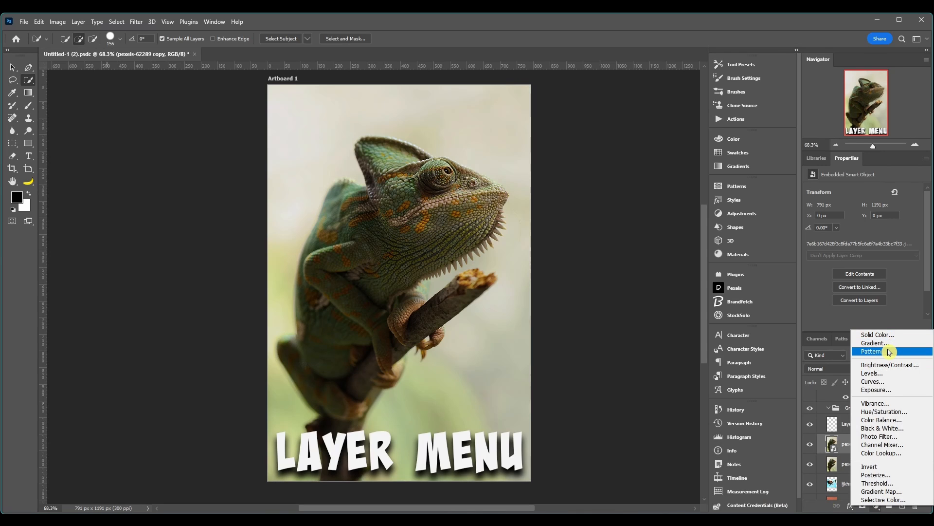
left_click(888, 343)
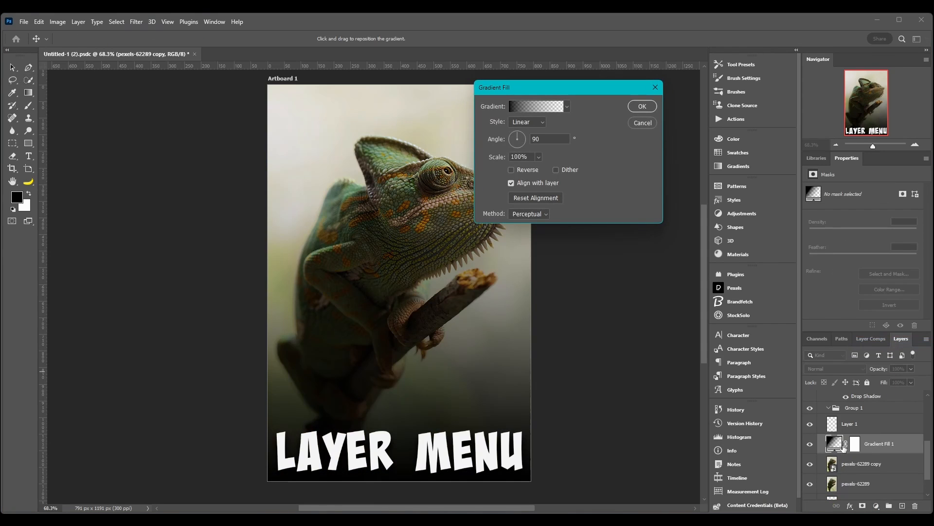
left_click(647, 107)
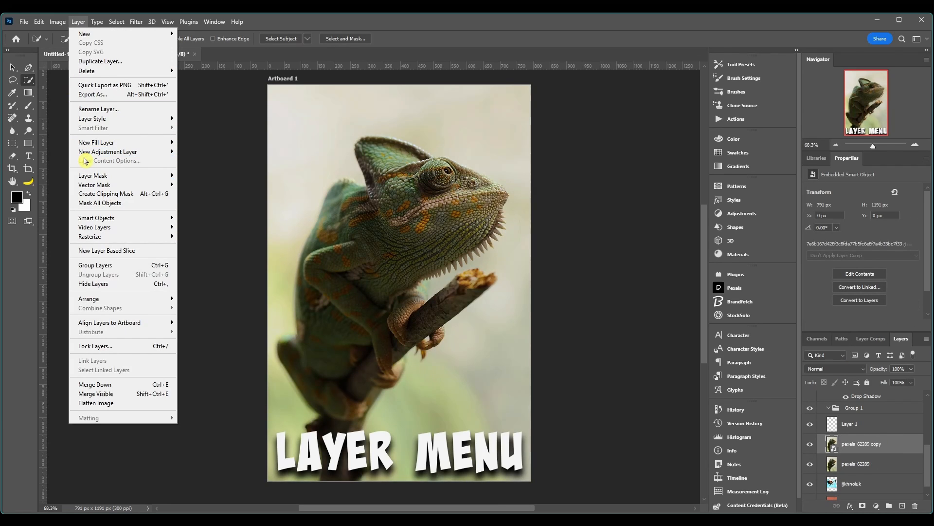
- Look through the adjustment layer types that can be added above the pexels-62289 copy layer
mouse_move(151, 155)
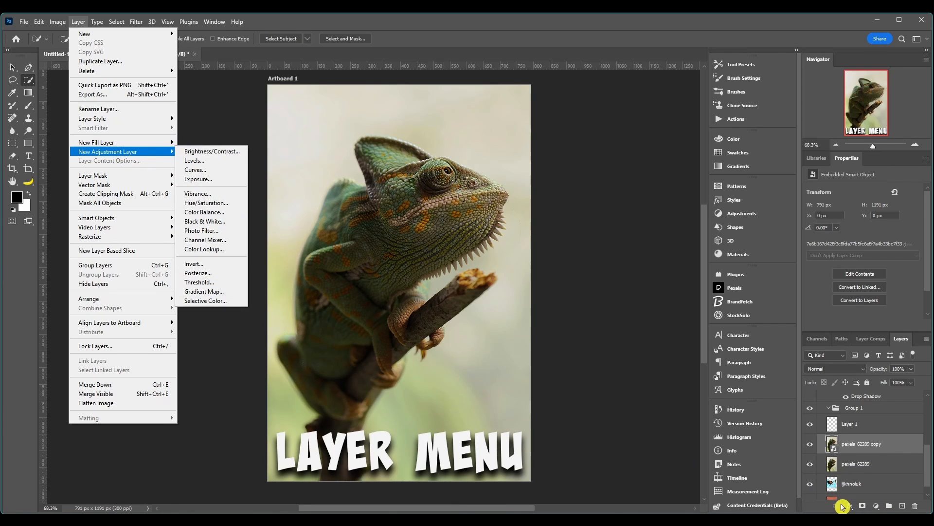
left_click(816, 505)
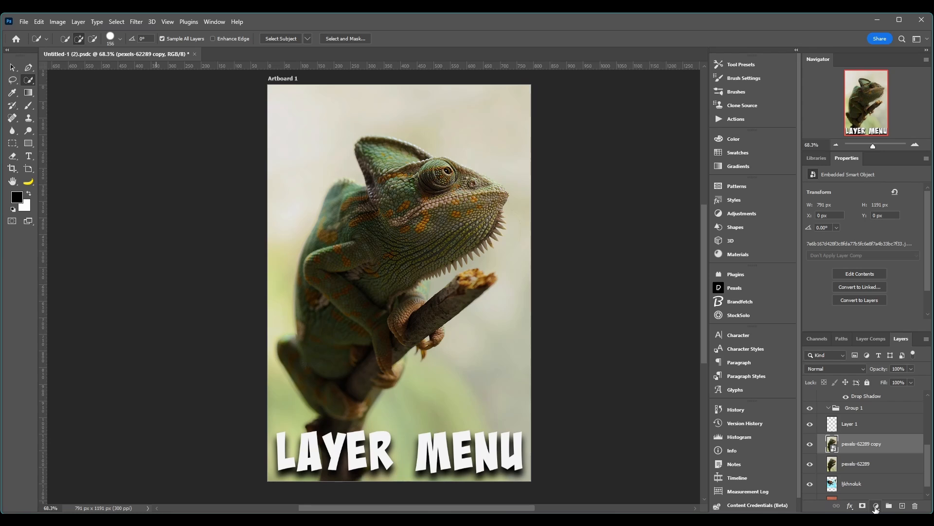
left_click(877, 506)
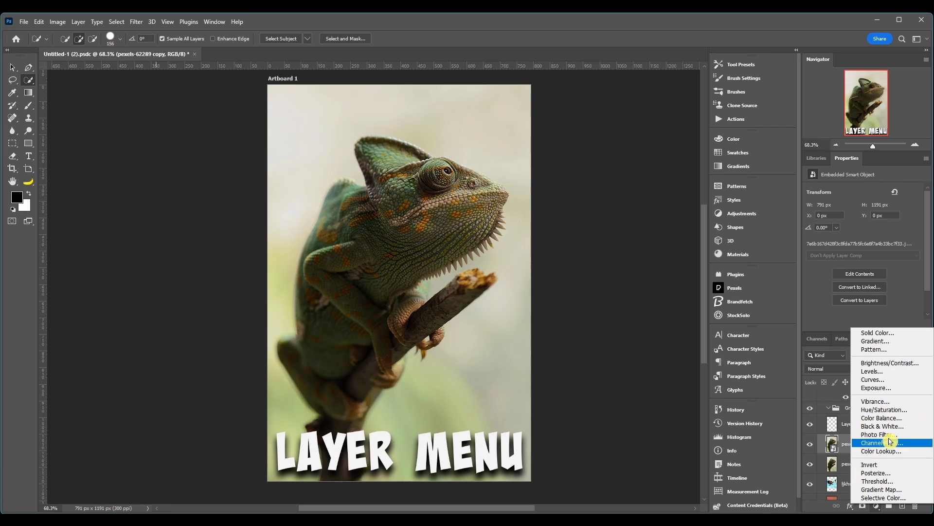
left_click(78, 22)
mouse_move(142, 154)
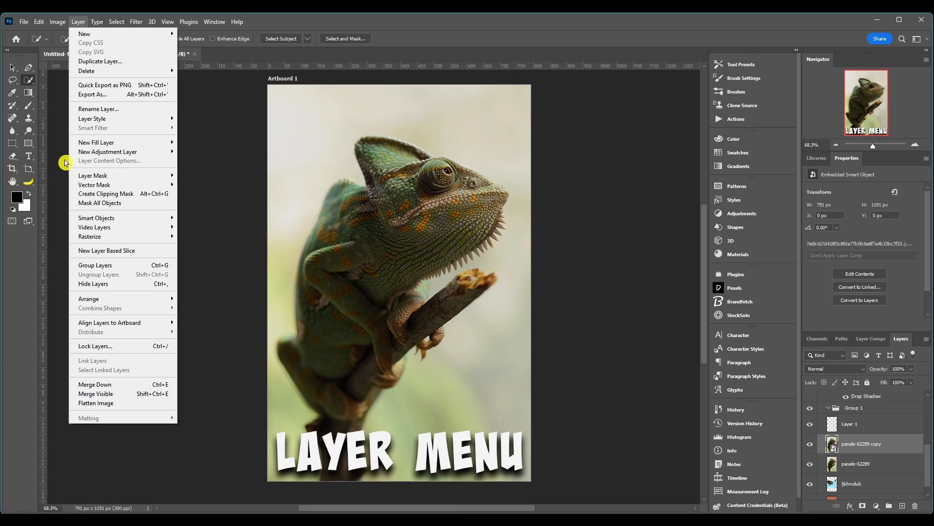
- Draw a rectangle shape of about 560 × 490 px over the chameleon's head and upper body
left_click(29, 146)
left_click(29, 145)
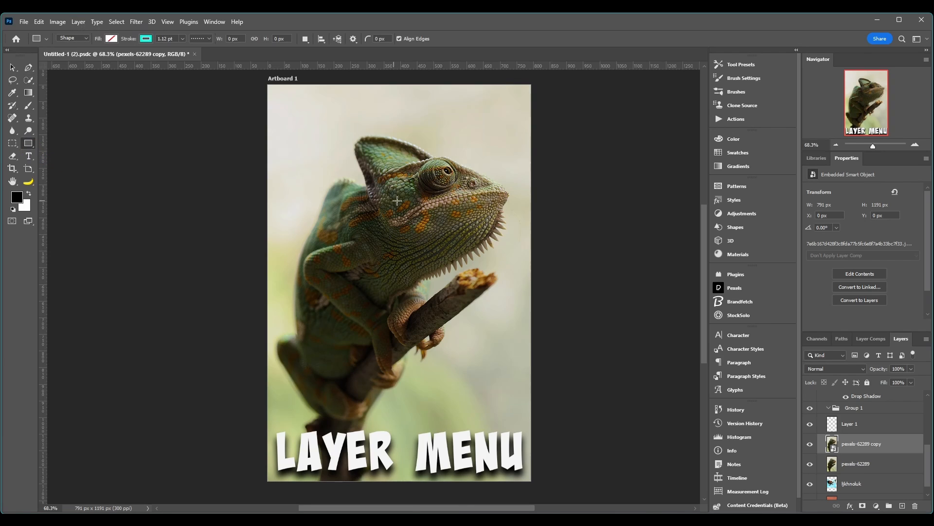
left_click_drag(290, 144, 476, 307)
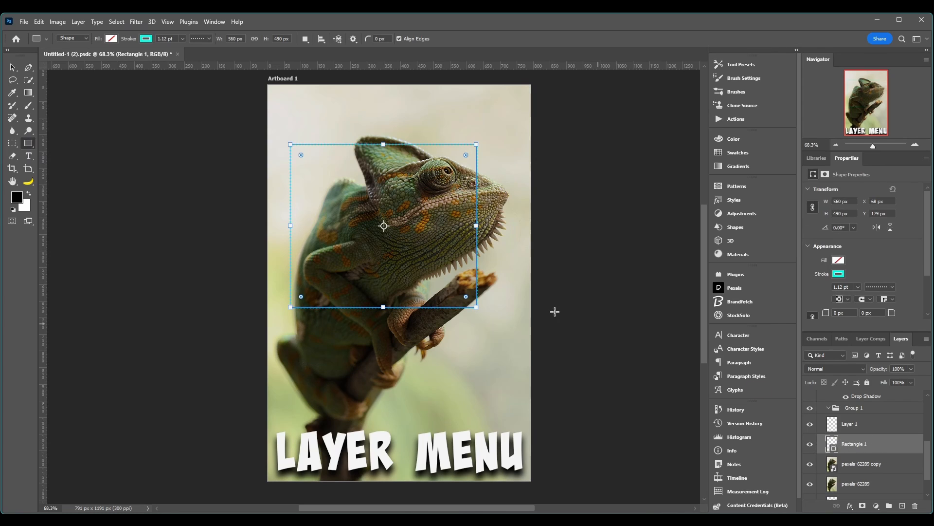
- Fill the rectangle with the radial white-to-red-to-dark-red gradient at 90° and 100% scale through its layer content options
left_click(77, 24)
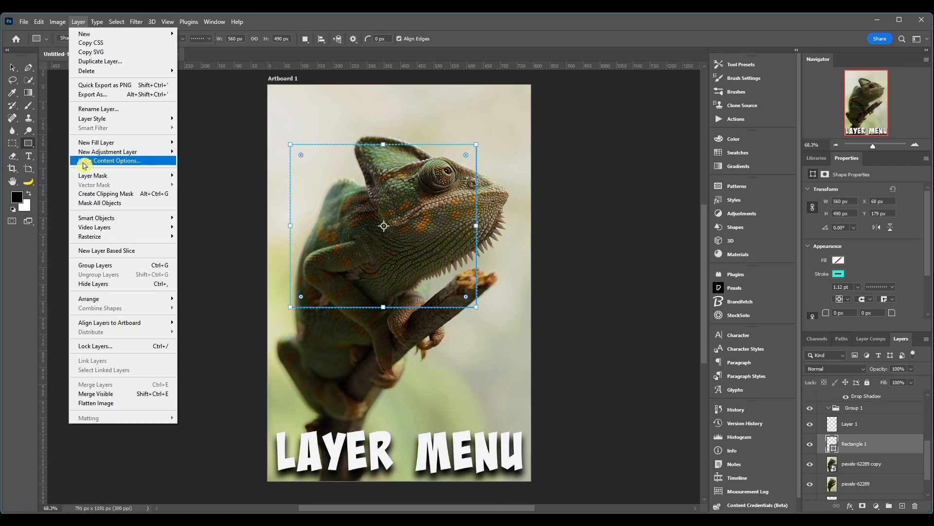
left_click(99, 163)
left_click_drag(550, 80, 642, 126)
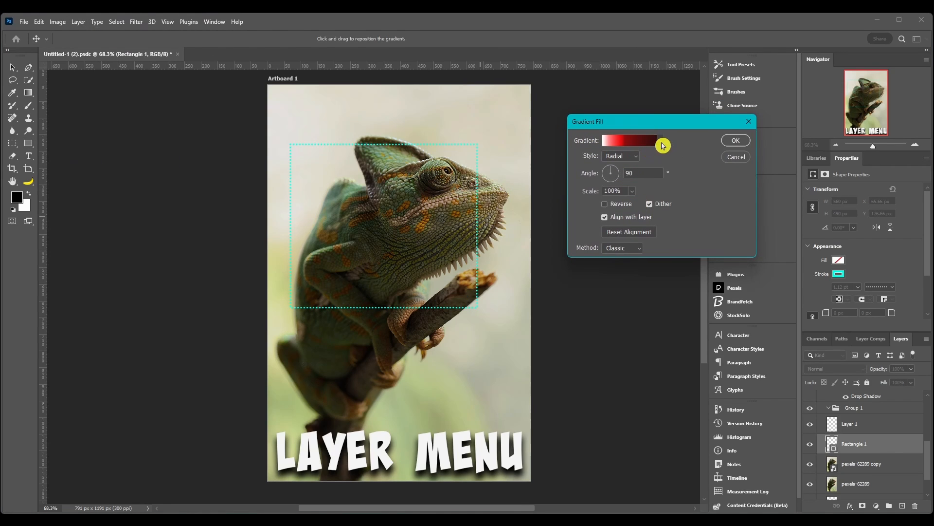
left_click(662, 145)
left_click(639, 142)
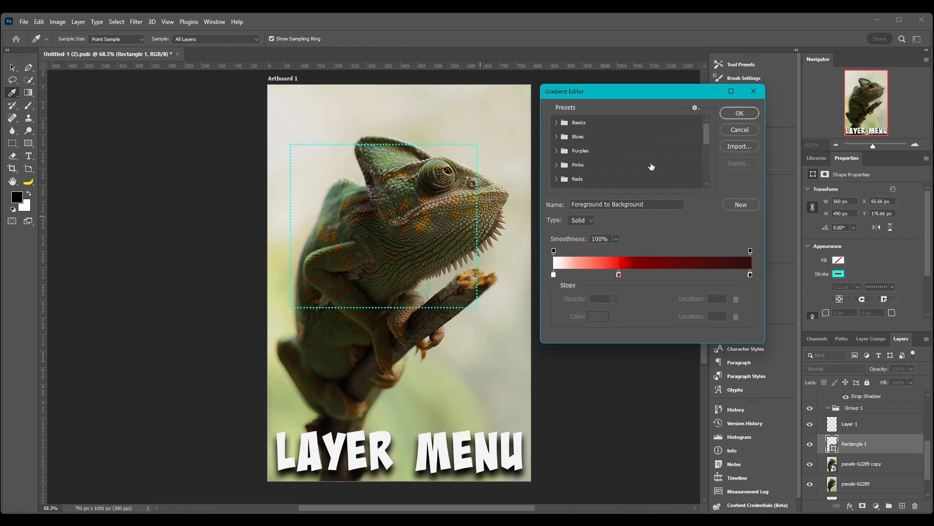
left_click(740, 113)
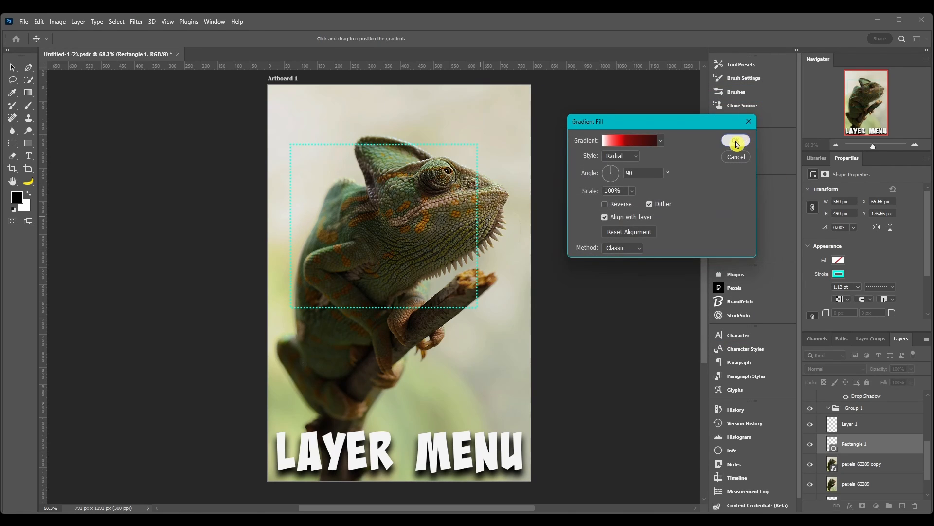
left_click(740, 139)
- Try an angle of -172.73° for the rectangle's radial gradient fill
left_click(601, 180)
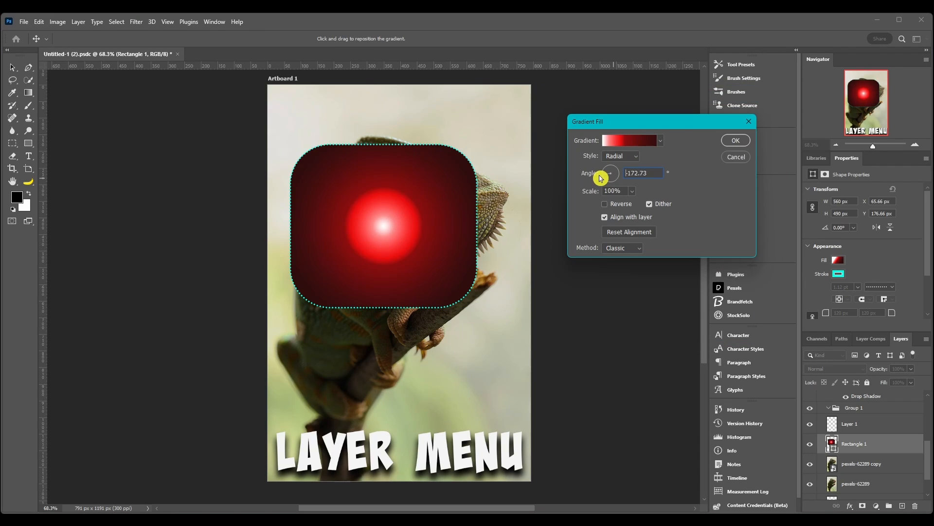
left_click_drag(601, 124, 521, 102)
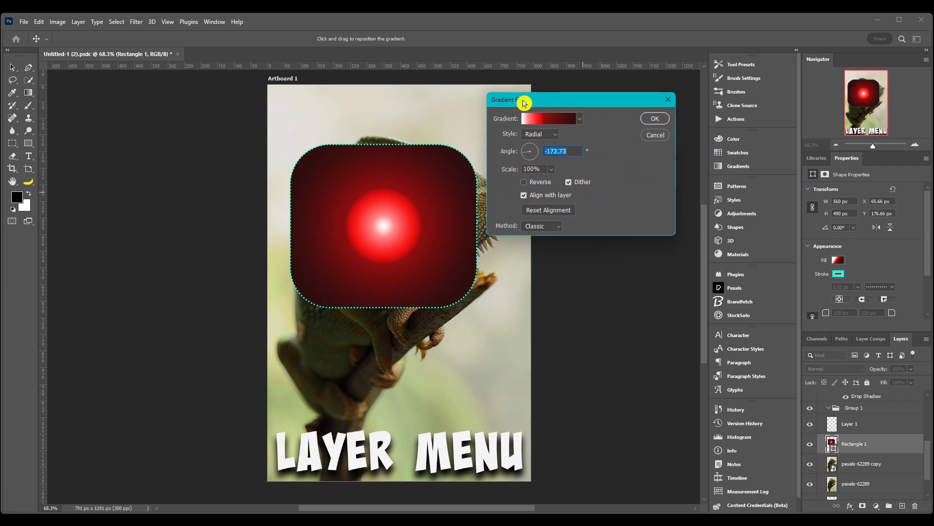
left_click(668, 99)
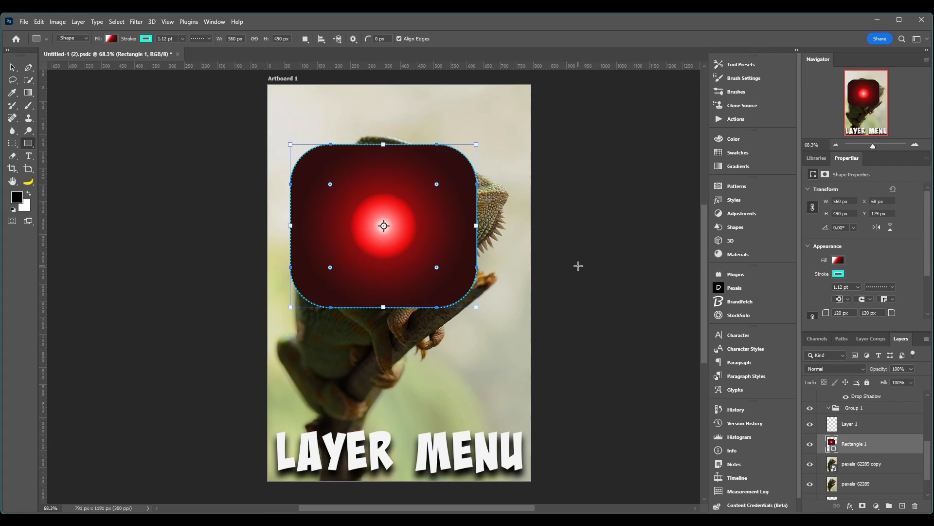
- Add a white layer mask to the pexels-62289 copy layer
left_click(78, 21)
mouse_move(121, 178)
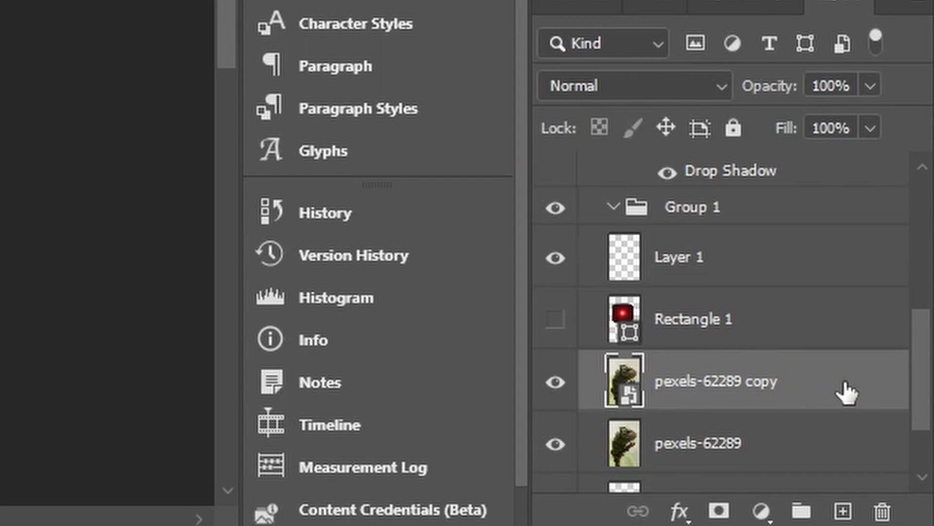
scroll(827, 401, "up", 5)
scroll(810, 412, "down", 6)
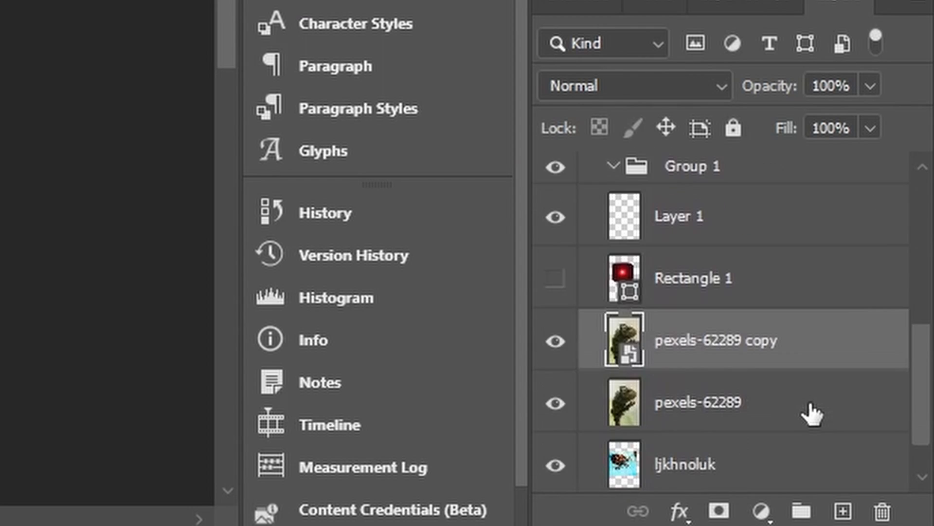
scroll(793, 389, "up", 3)
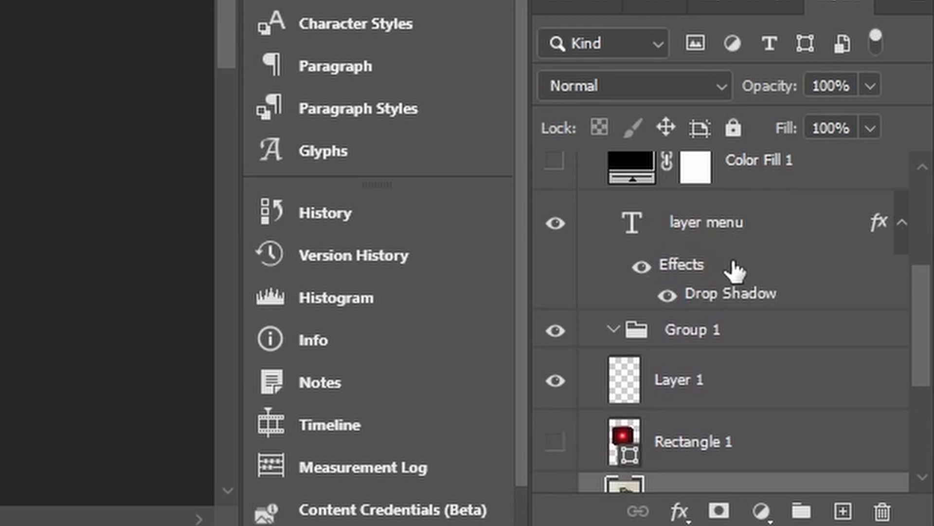
scroll(735, 270, "down", 5)
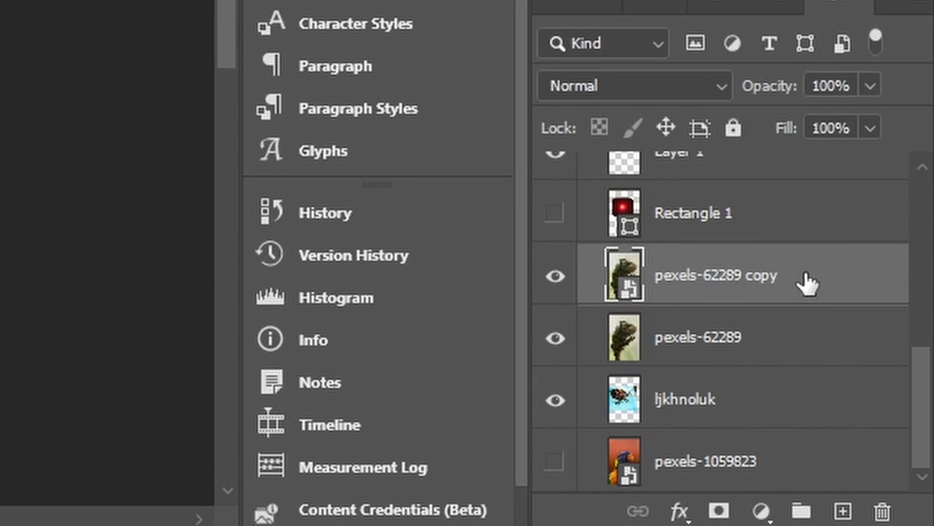
left_click(719, 510)
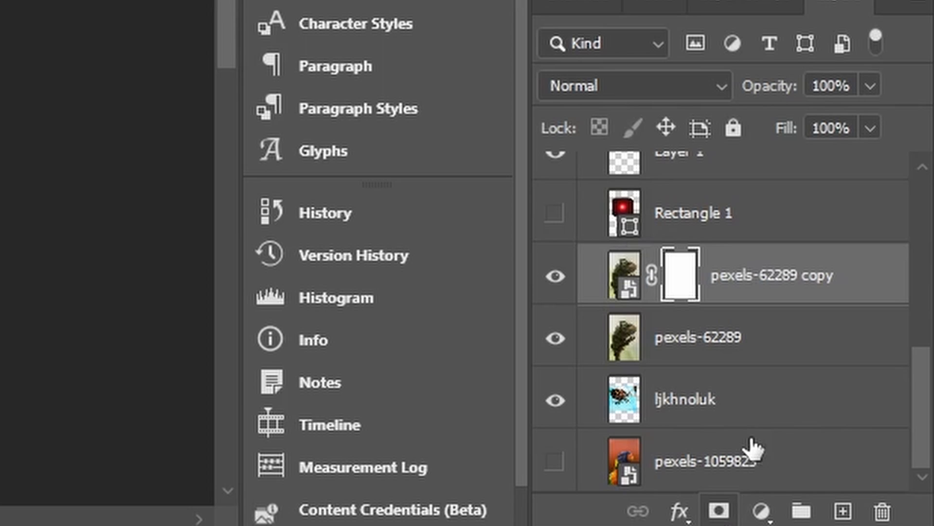
- Add white layer masks to the Rectangle 1, pexels-62289, ljkhnoluk and pexels-1059823 layers as well
left_click(778, 357)
left_click(719, 511)
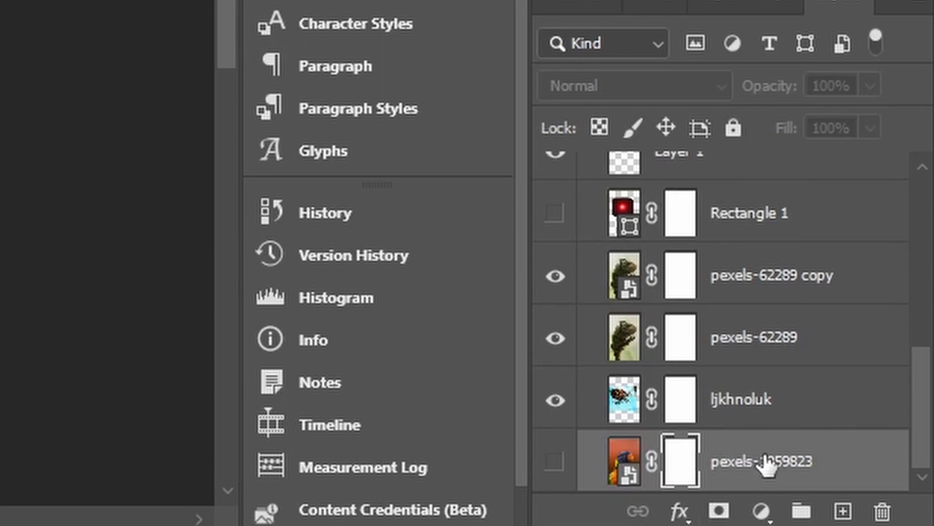
scroll(768, 443, "up", 1)
scroll(767, 438, "down", 1)
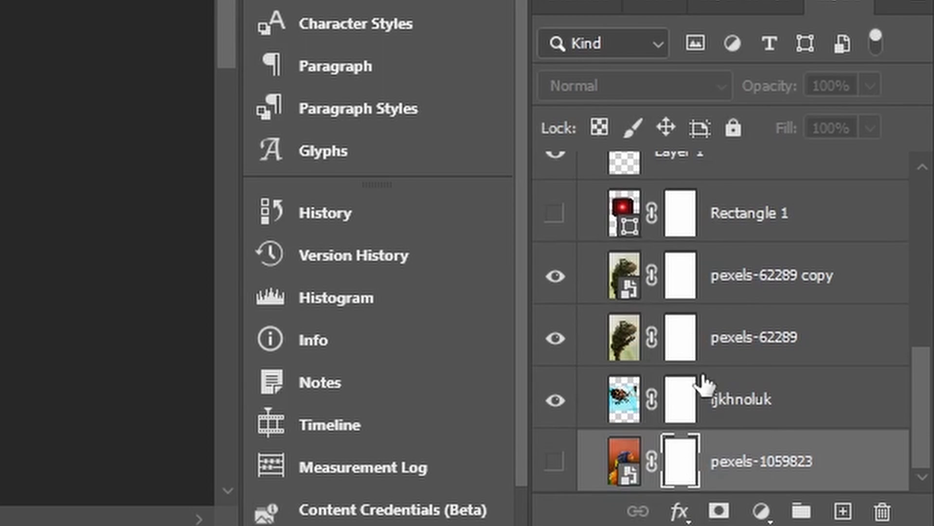
- Delete the layer mask of the ljkhnoluk layer and undo the deletion
left_click(870, 470)
left_click(78, 21)
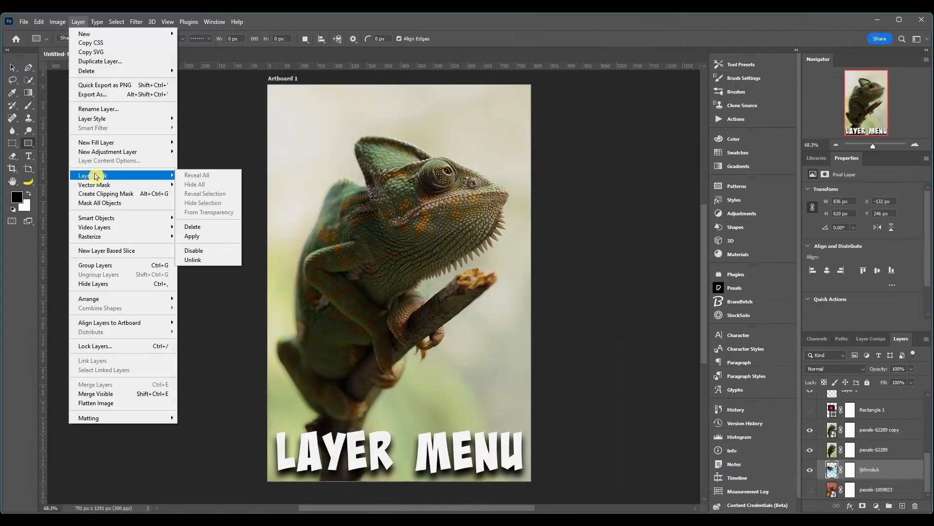
mouse_move(98, 176)
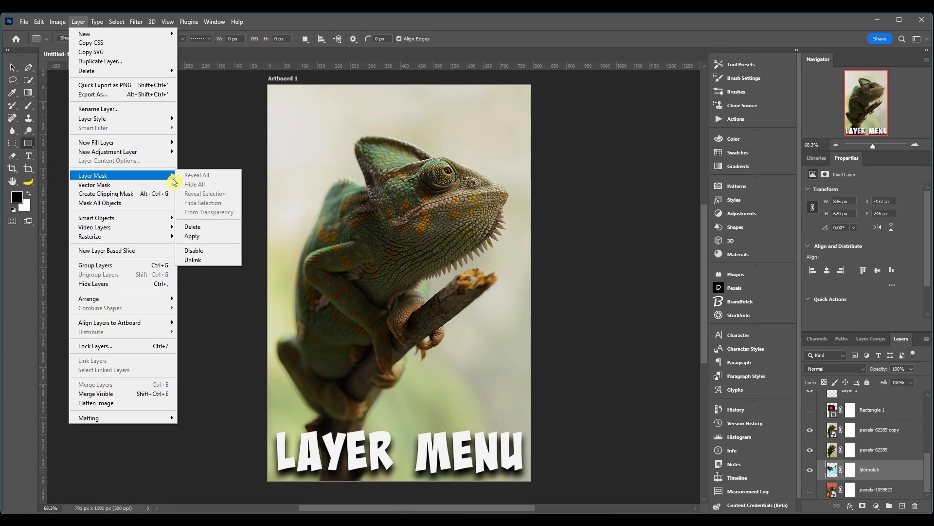
left_click(206, 229)
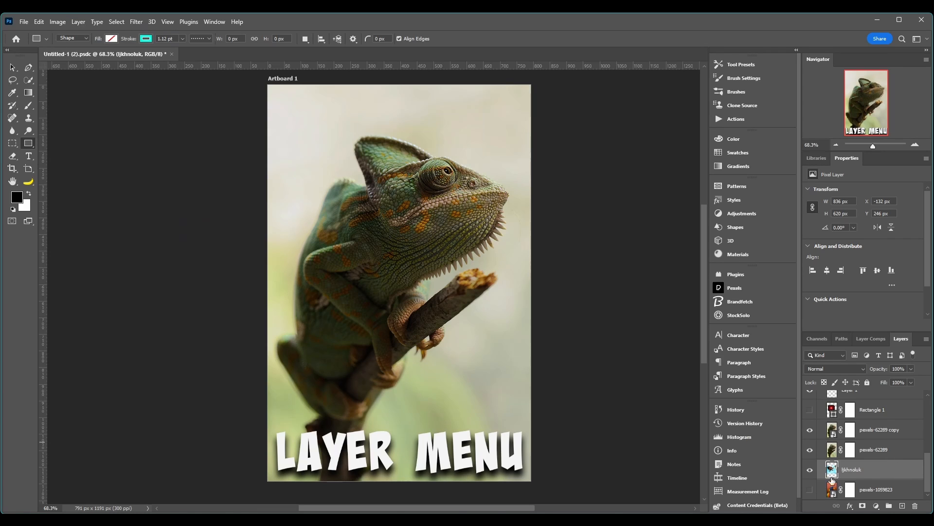
key("ctrl+z")
- Apply the ljkhnoluk layer's mask permanently and add a new white layer mask to the layer
left_click(78, 21)
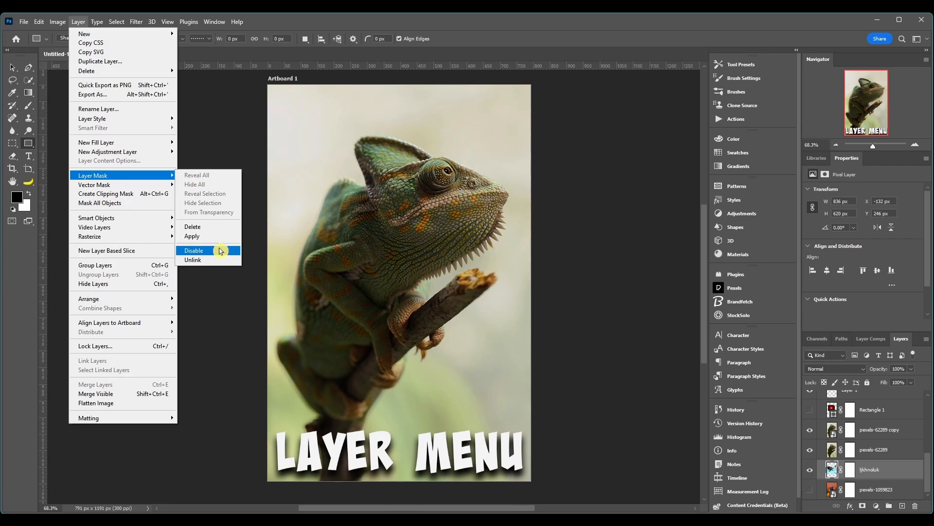
left_click(214, 235)
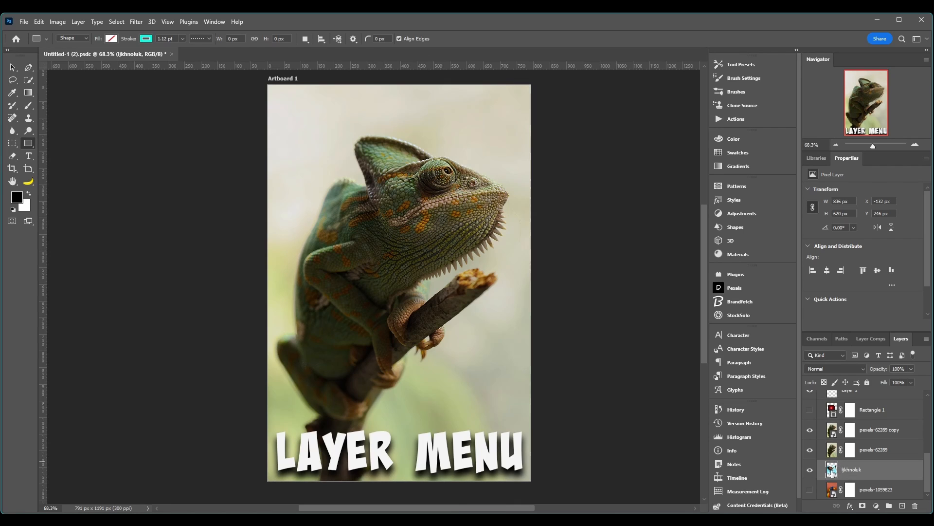
left_click(863, 506)
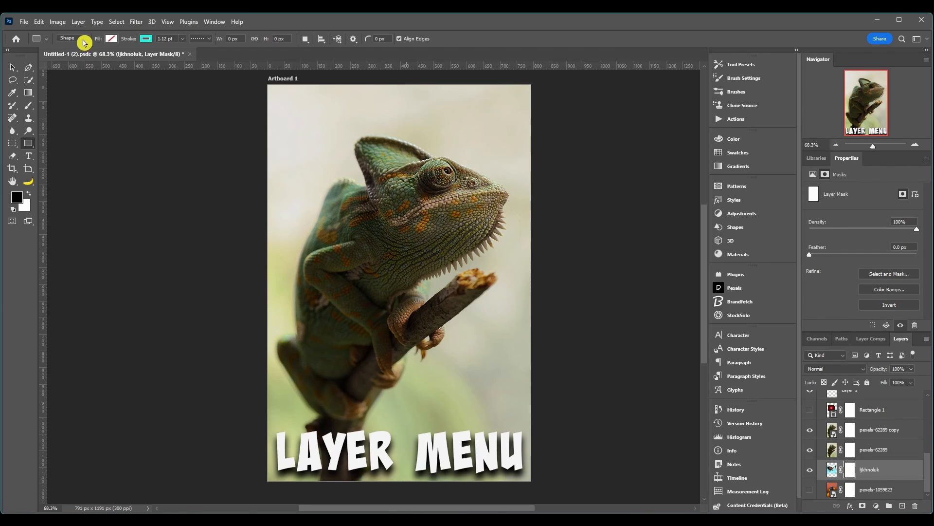
- Create a clipping mask that clips the pexels-62289 copy layer to the pexels-62289 layer beneath it
left_click(80, 21)
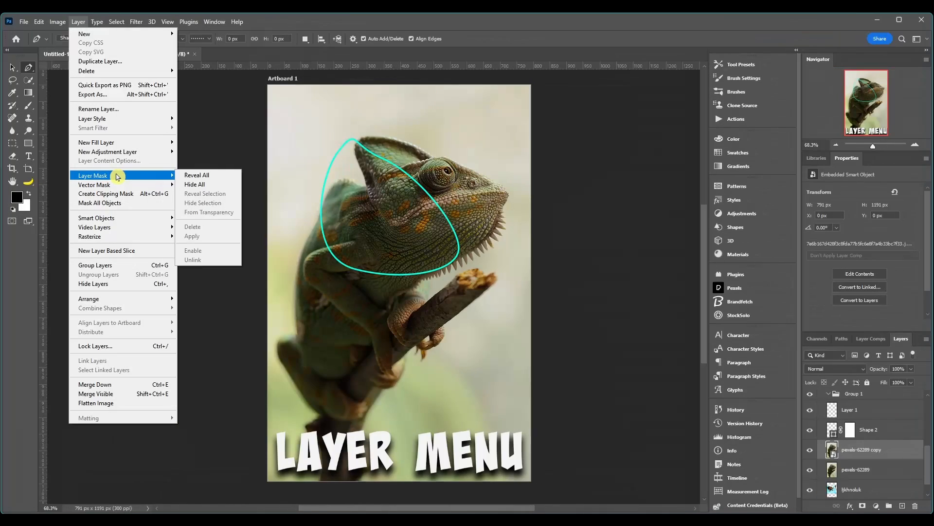
mouse_move(114, 187)
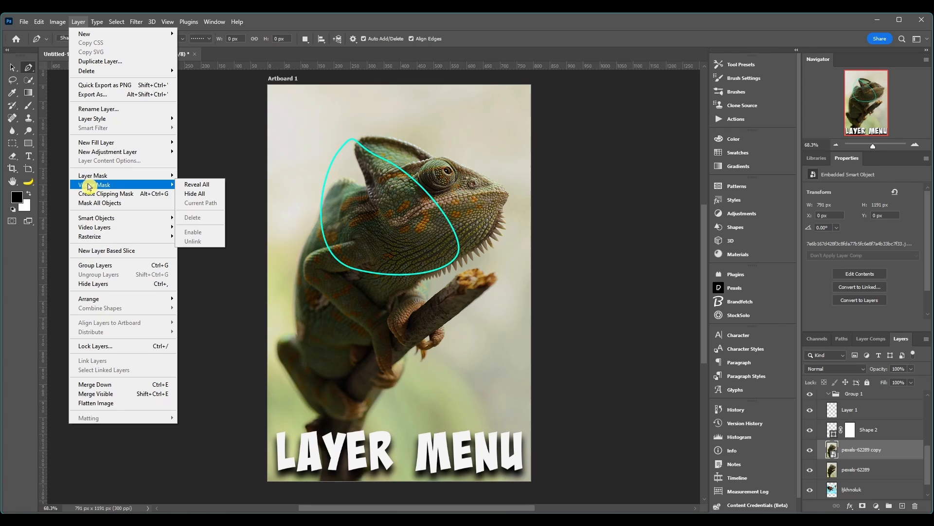
mouse_move(87, 180)
left_click(103, 194)
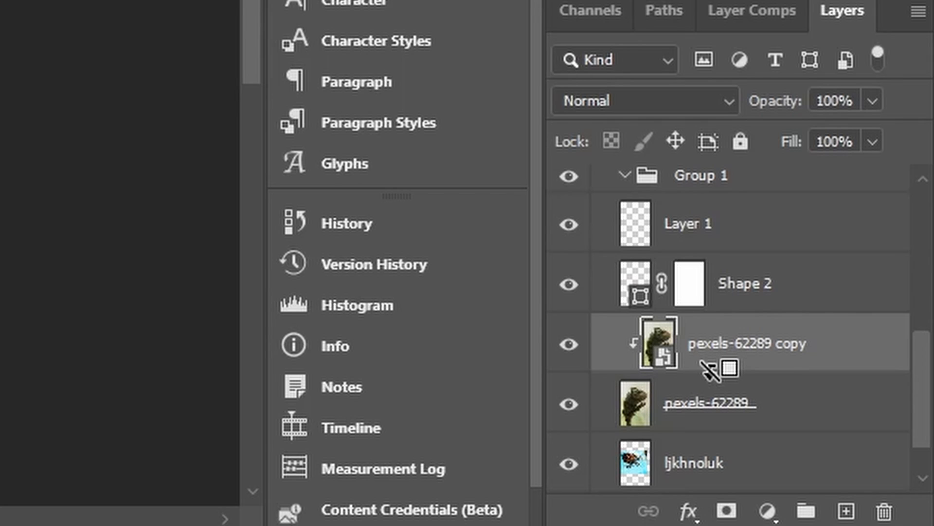
- Release and recreate the clipping between the pexels-62289 copy and pexels-62289 layers several times, leaving it released
left_click(710, 370, "alt")
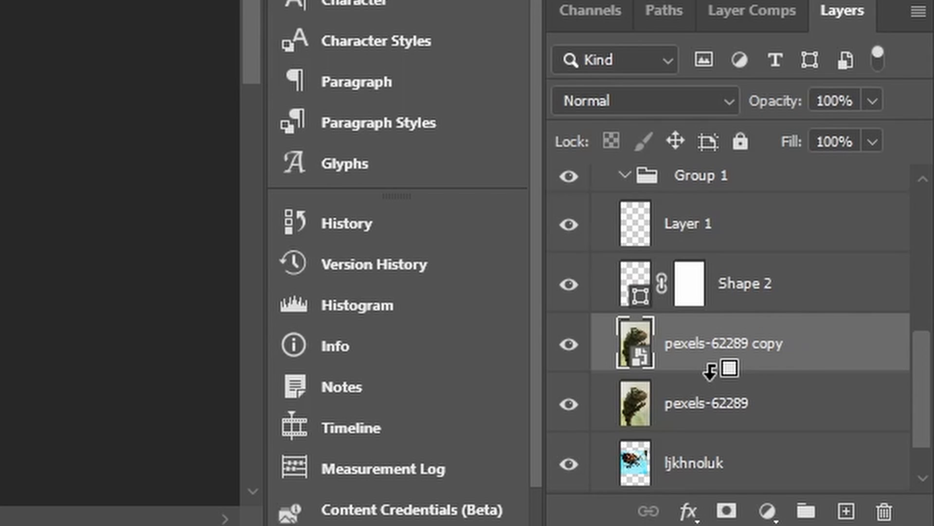
left_click(711, 370, "alt")
left_click(696, 360, "alt")
left_click(679, 363, "alt")
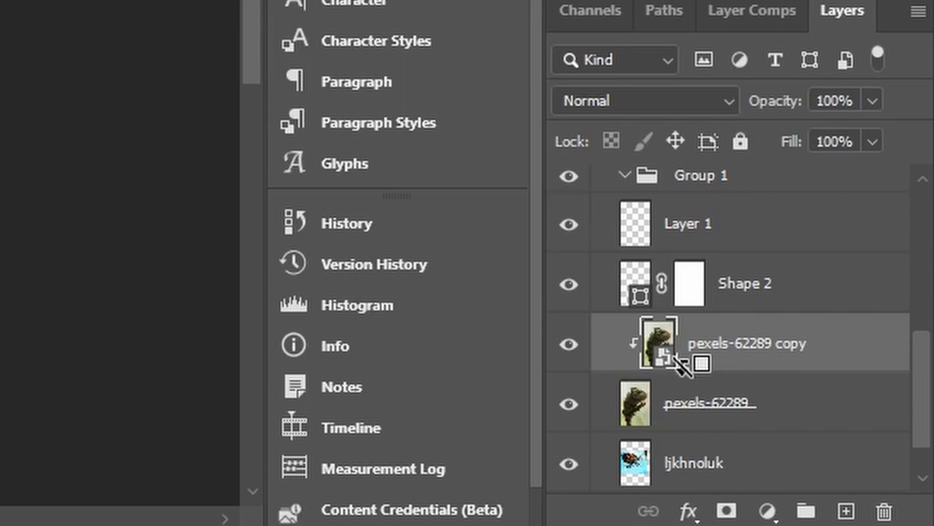
left_click(702, 362, "alt")
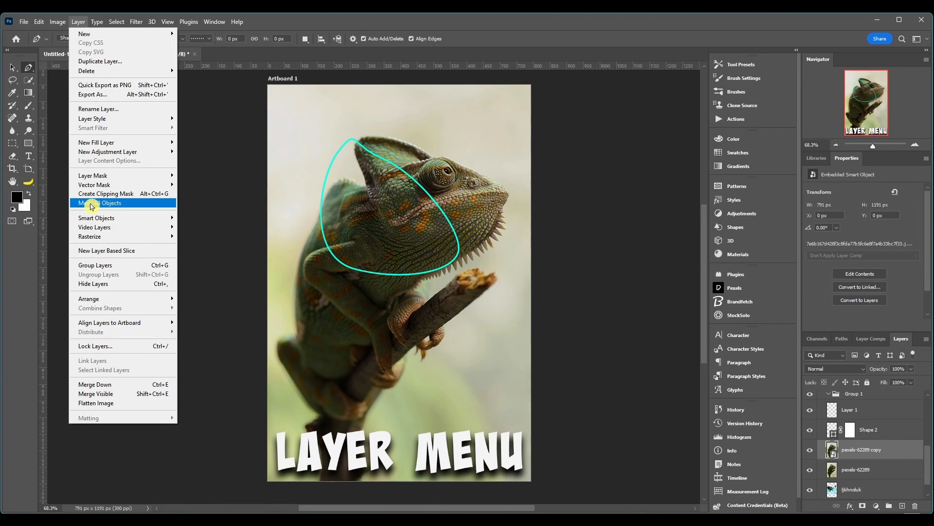
- Try masking all objects of the pexels-62289 copy layer and review the smart object commands
left_click(99, 203)
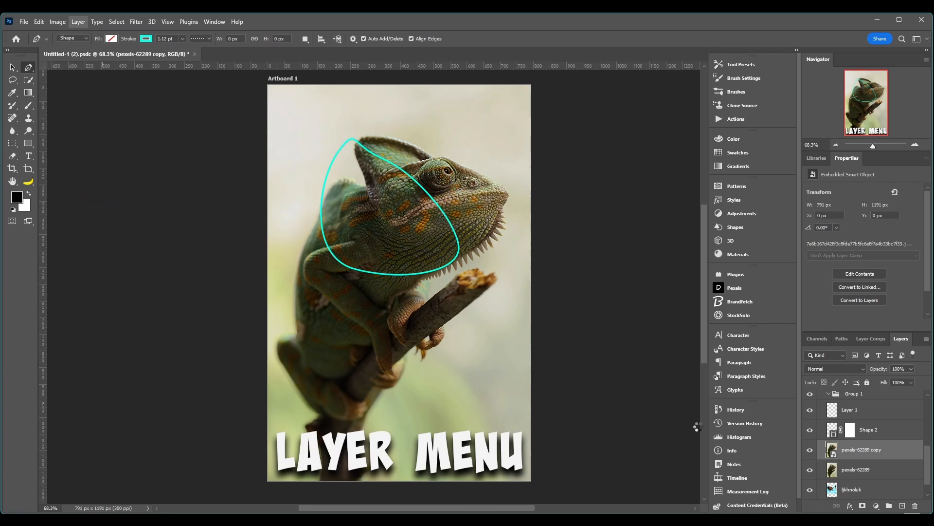
left_click(78, 22)
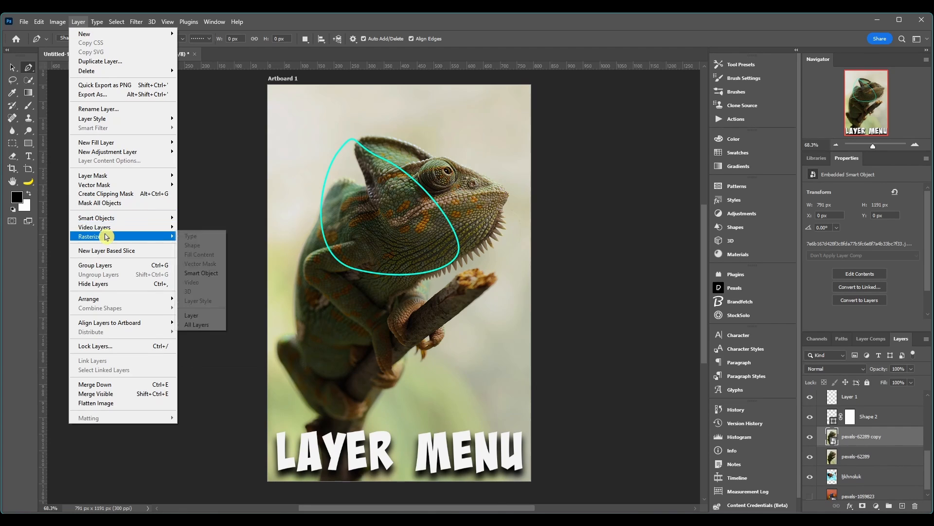
mouse_move(134, 222)
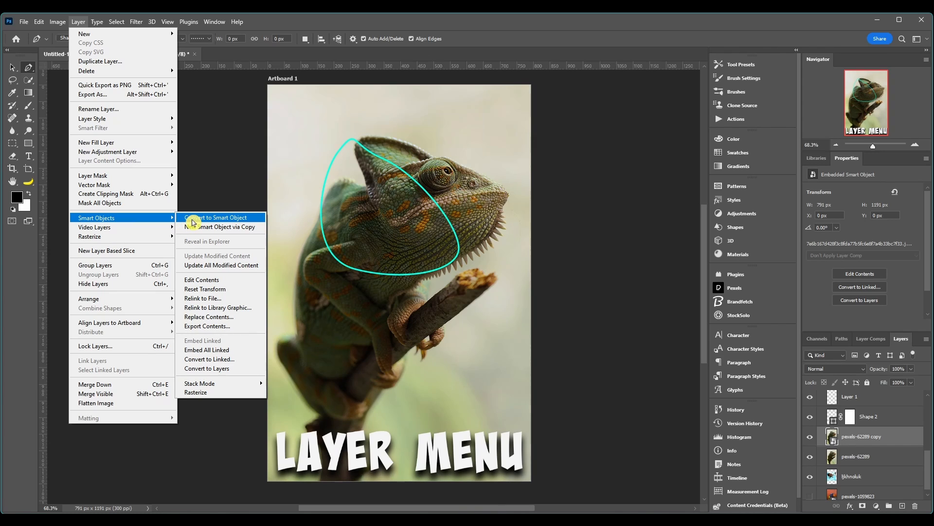
- Convert the ljkhnoluk layer to a smart object
left_click(904, 481)
left_click(855, 479)
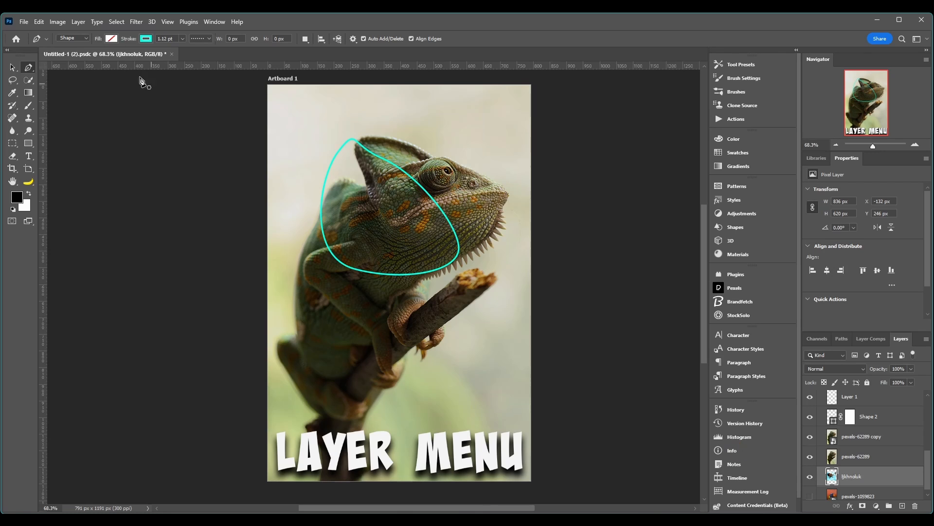
left_click(78, 22)
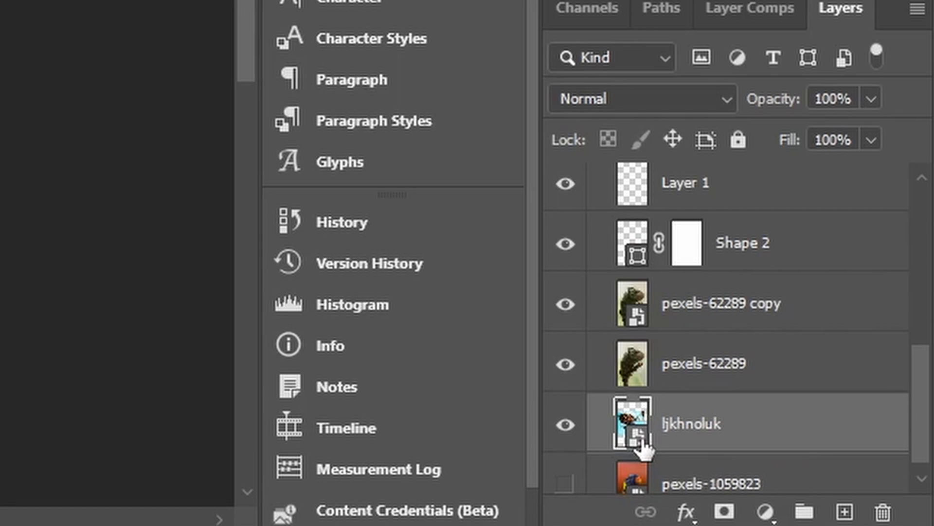
- Look over the smart objects in the layer stack and the video layer and smart object commands available
scroll(642, 445, "up", 8)
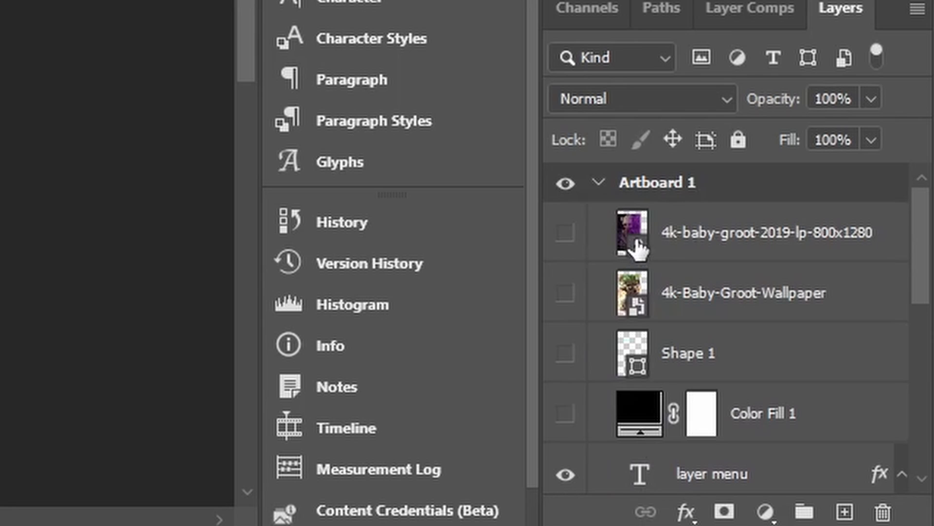
scroll(658, 329, "down", 4)
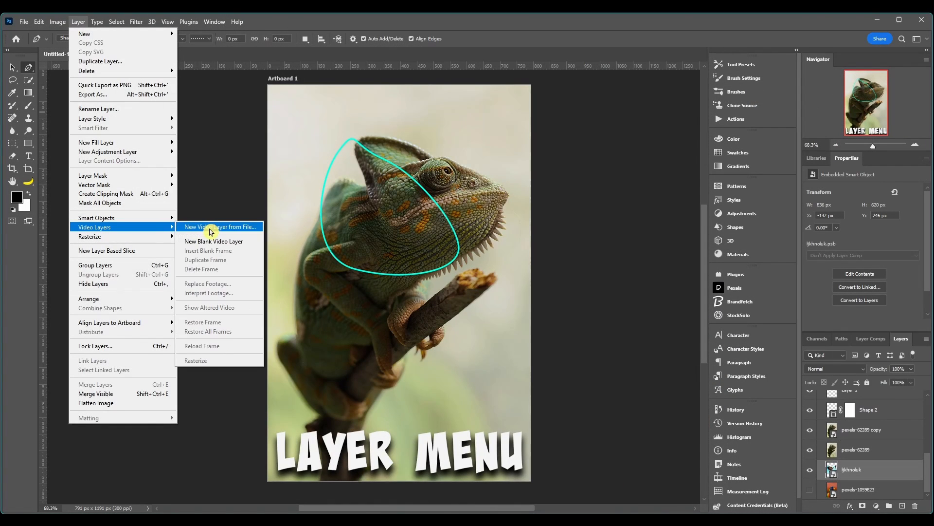
mouse_move(154, 219)
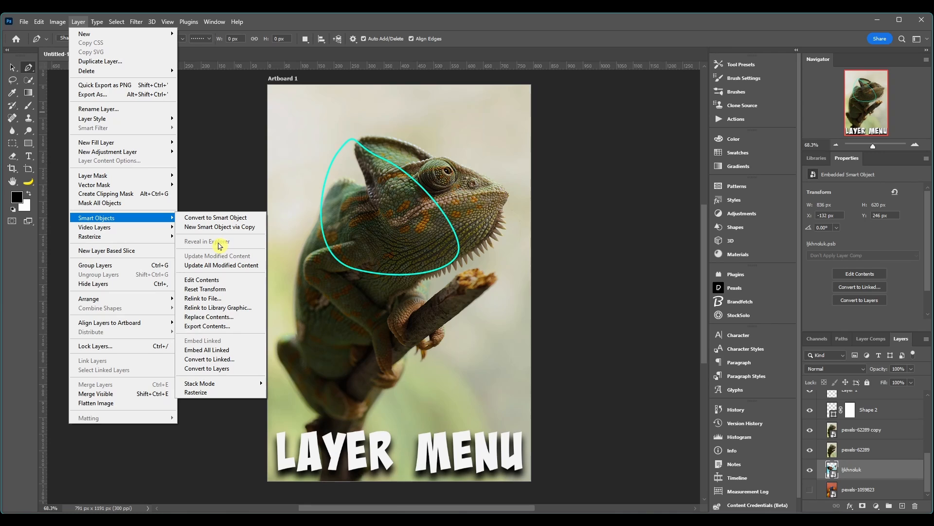
left_click(644, 413)
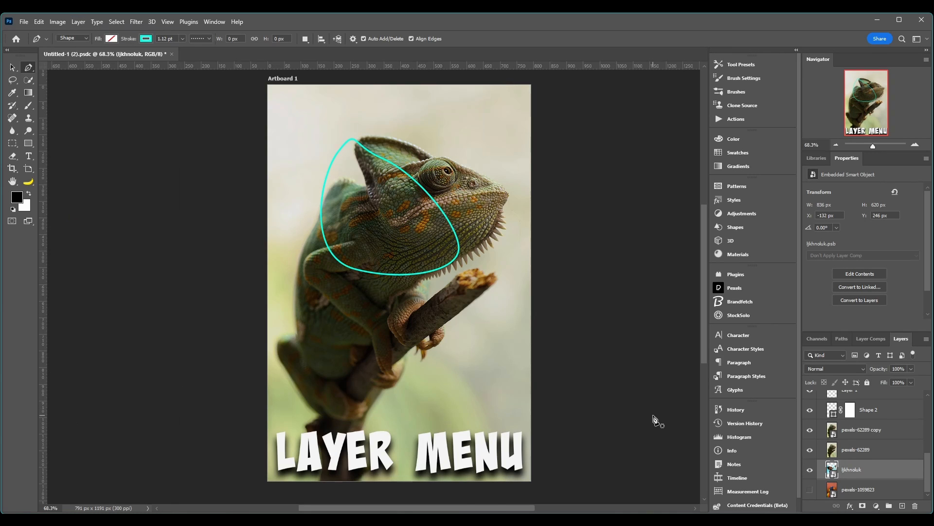
- Show and select the 4k-baby-groot-2019-lp-800x1280 layer and reveal its linked source file in Explorer
scroll(827, 463, "up", 5)
scroll(848, 476, "up", 2)
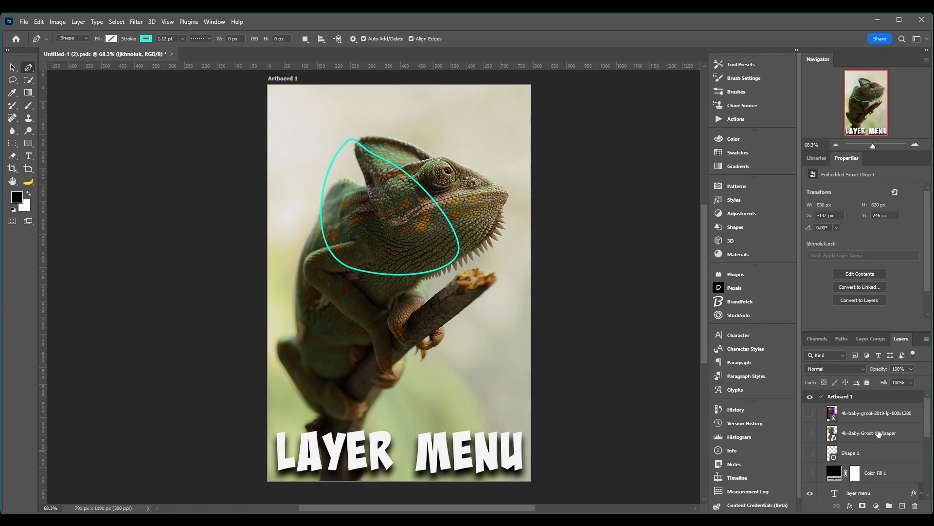
left_click(810, 413)
left_click(856, 419)
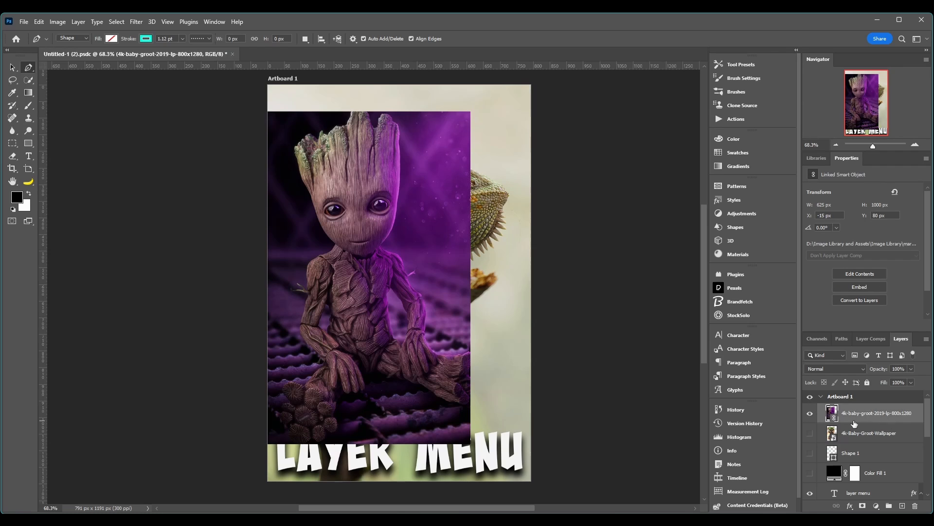
left_click(78, 22)
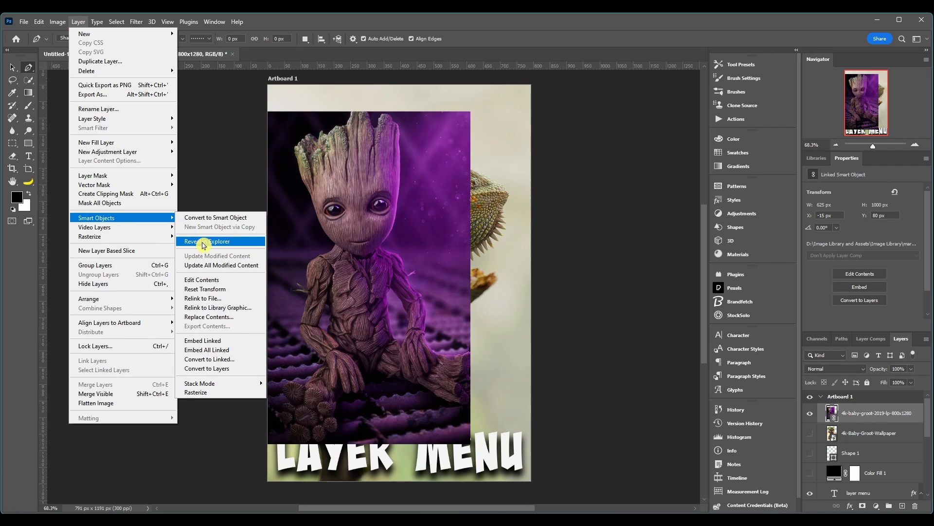
left_click(204, 243)
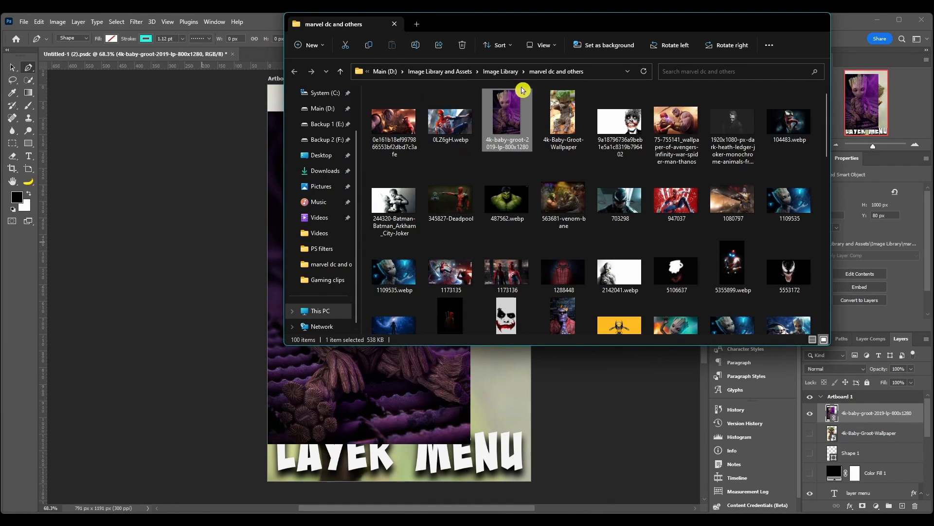
left_click_drag(761, 21, 629, 96)
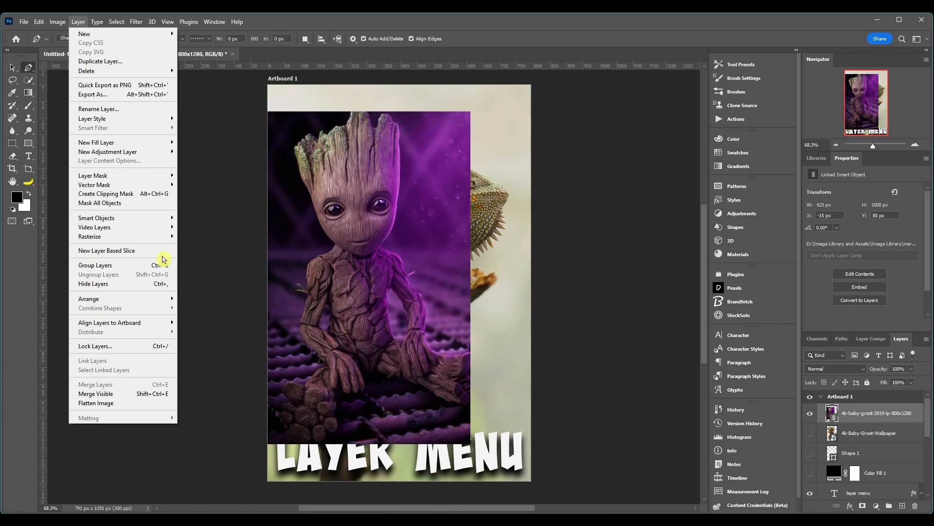
- Review the smart object commands for the linked baby groot layer, from editing and replacing contents to embedding, stack modes and rasterizing
mouse_move(148, 239)
mouse_move(142, 218)
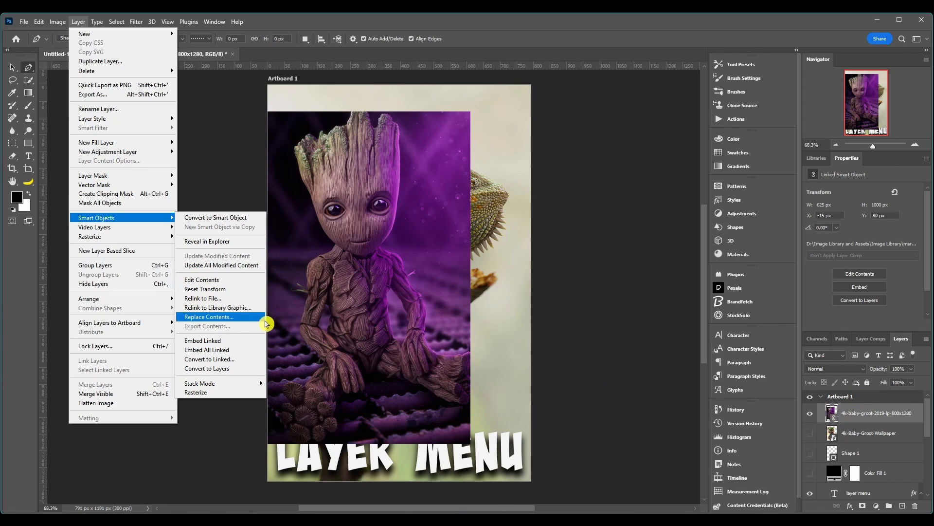
left_click(238, 280)
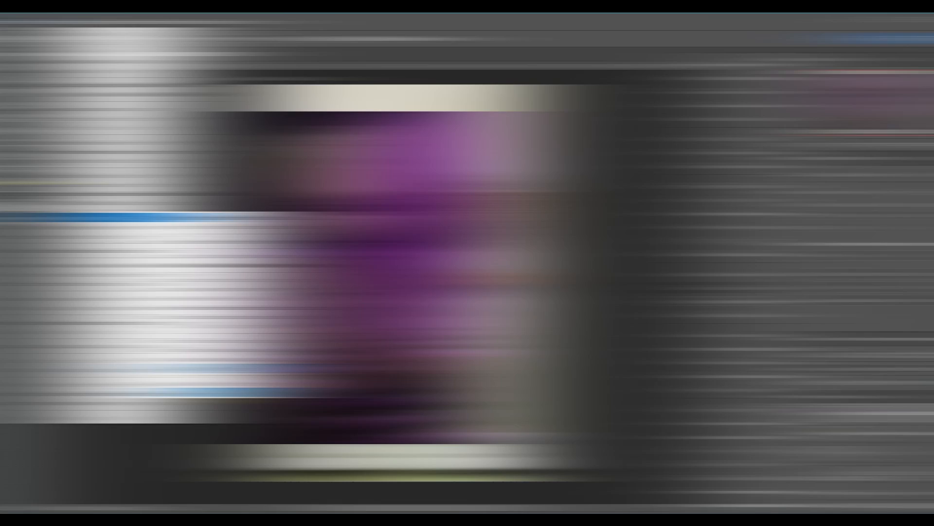
mouse_move(226, 387)
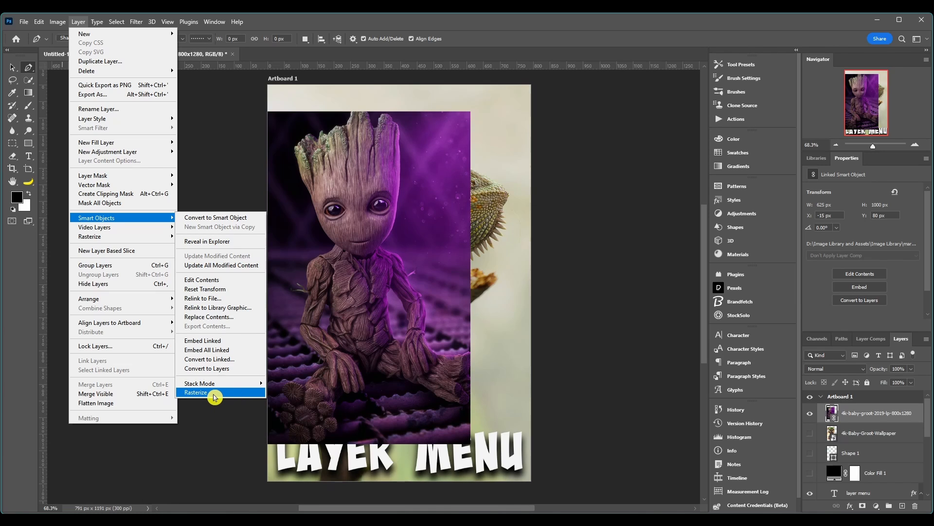
- Create a new layer-based slice from the 4k-baby-groot-2019-lp-800x1280 layer
mouse_move(89, 232)
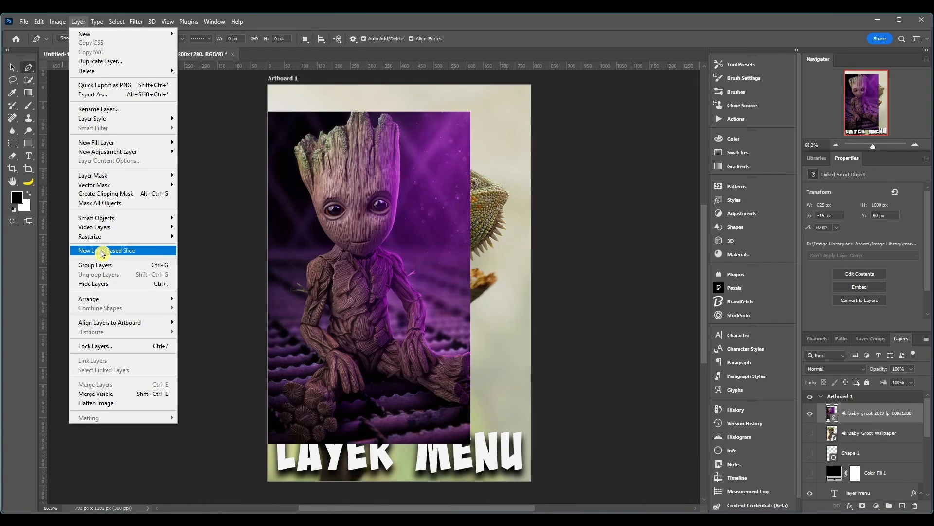
left_click(102, 251)
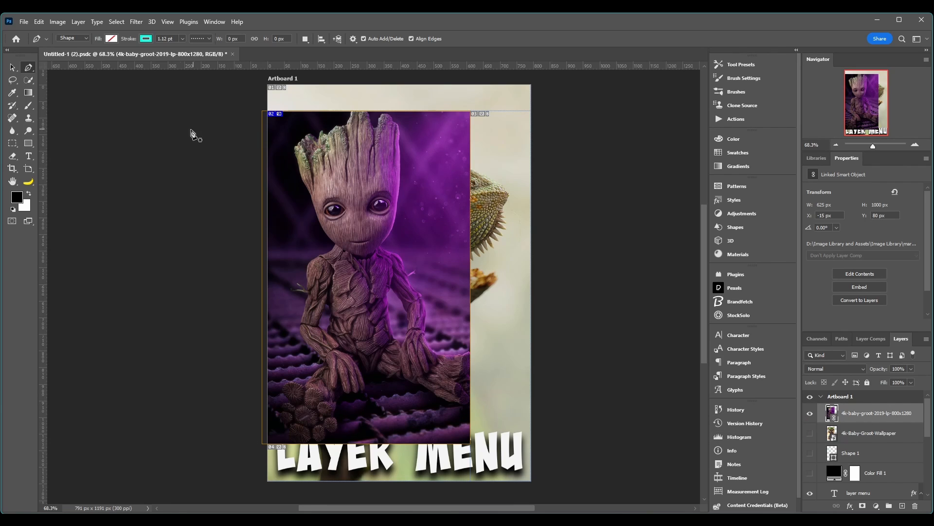
- Group the 4k-baby-groot-2019-lp-800x1280 and 4k-Baby-Groot-Wallpaper layers and ungroup them again
left_click(79, 22)
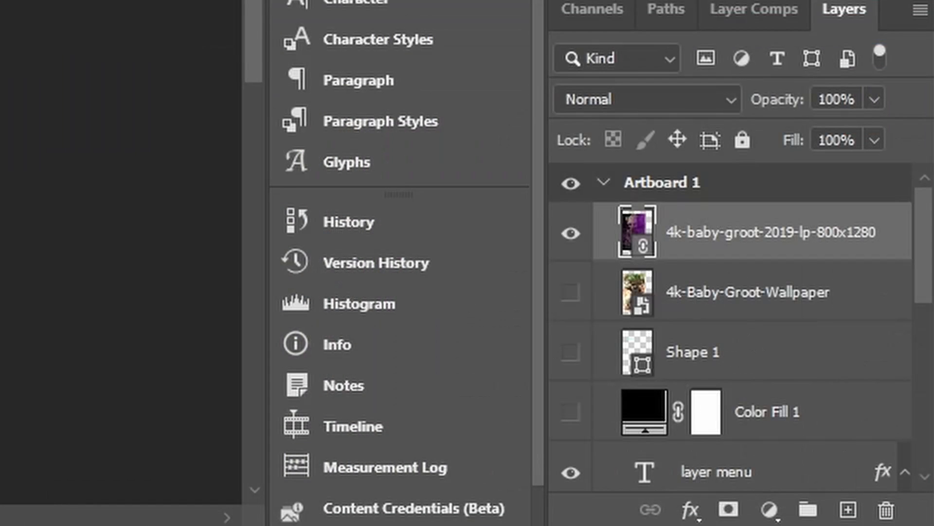
left_click(766, 306)
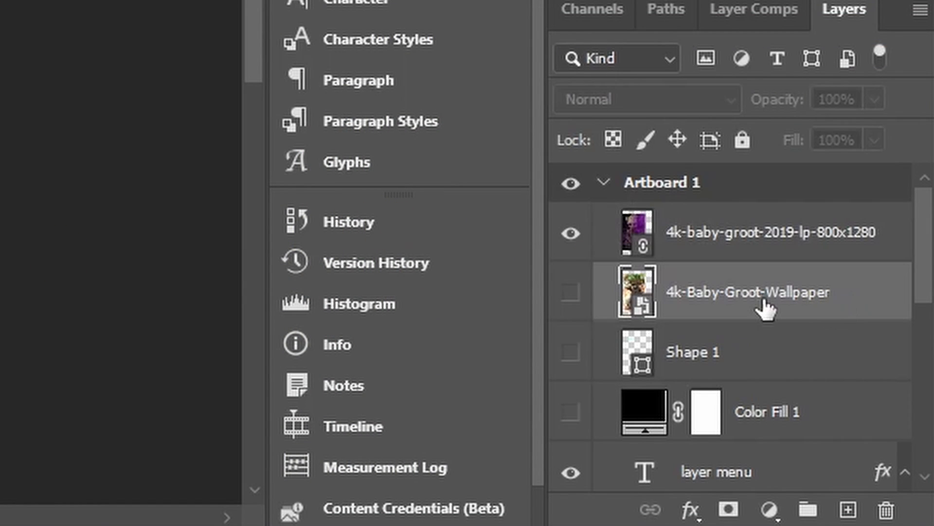
left_click(777, 257, "shift")
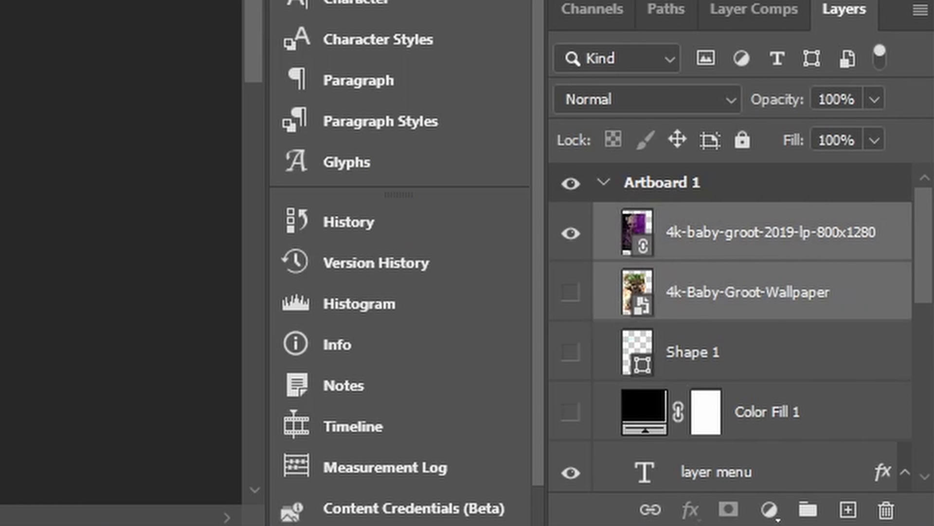
key("ctrl+g")
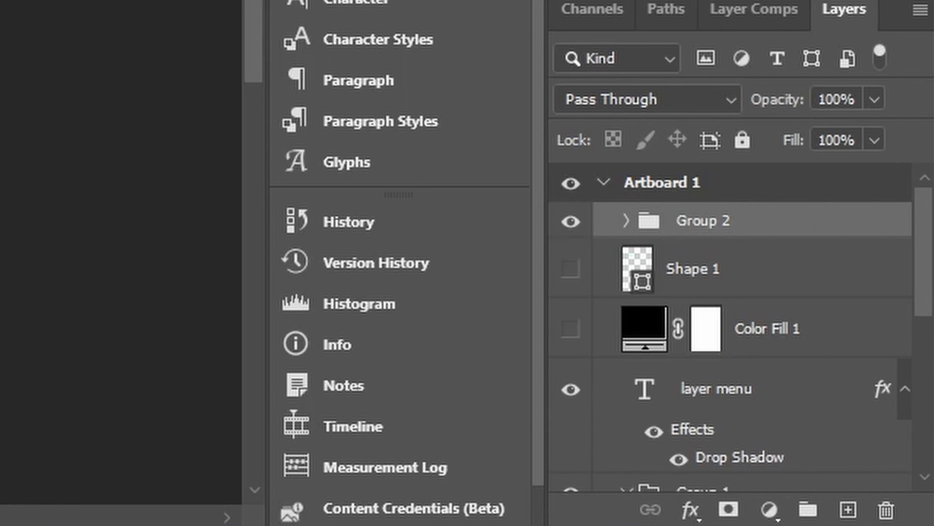
key("ctrl+shift+g")
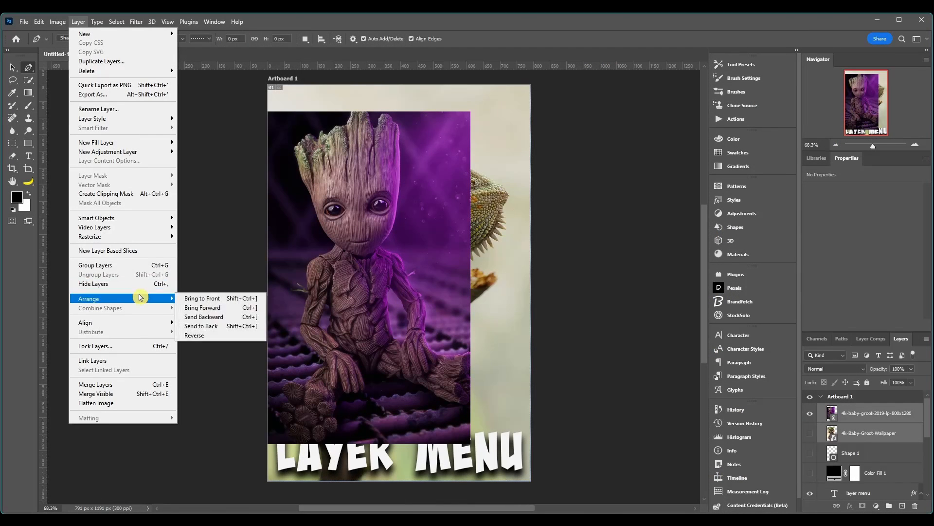
- Hide the two baby groot layers, show 4k-baby-groot-2019-lp-800x1280 again and review the arrange commands
left_click(129, 284)
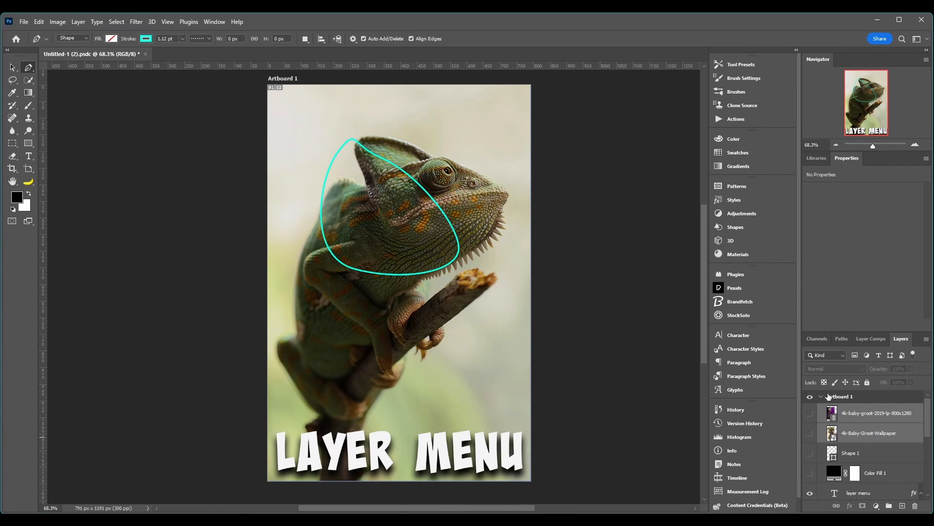
left_click(810, 413)
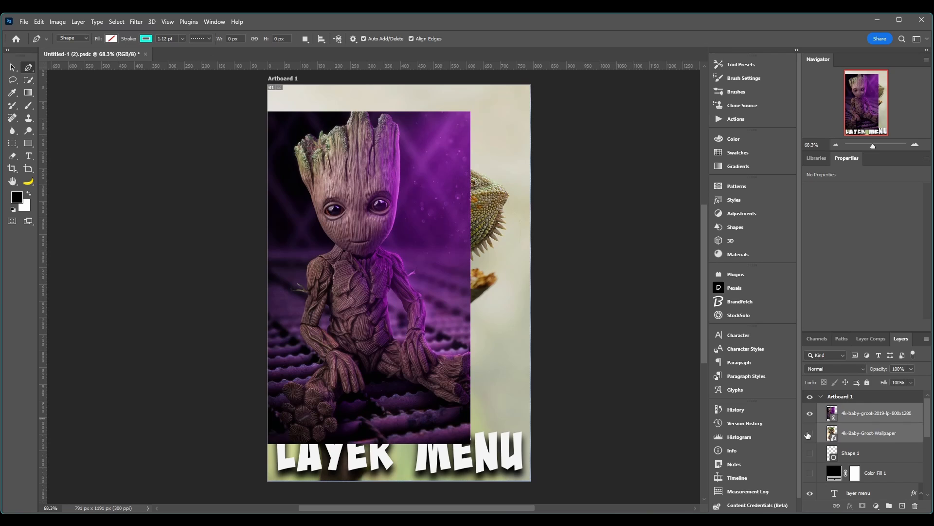
left_click(892, 440)
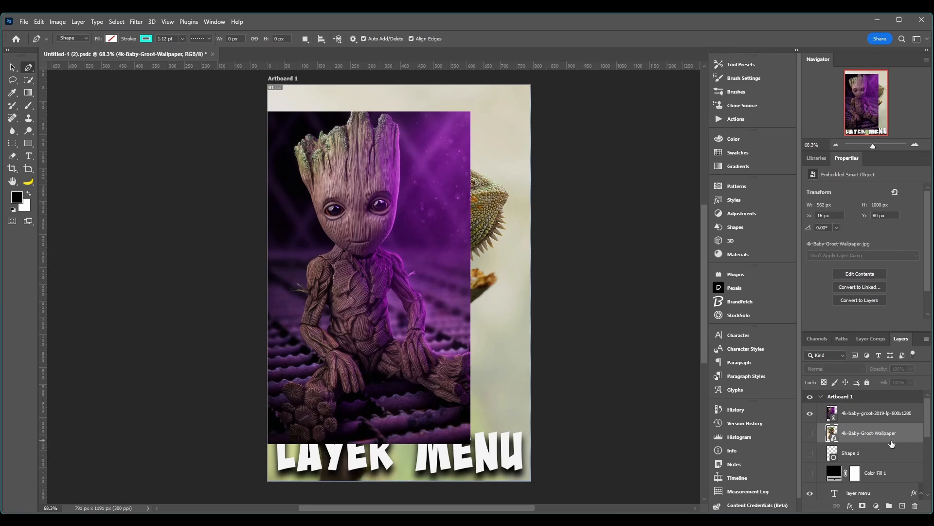
left_click(810, 413)
left_click(810, 414)
left_click(78, 21)
mouse_move(121, 302)
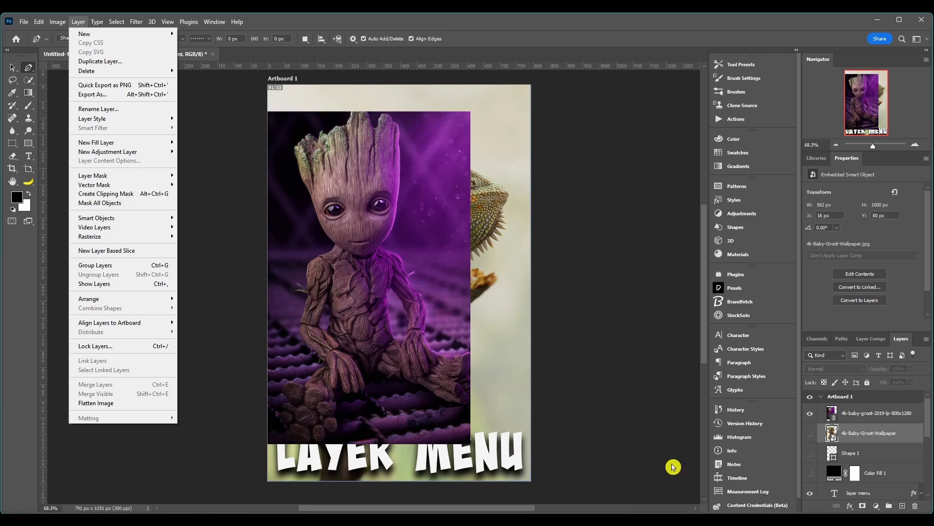
- Show the Shape 1 layer, hide 4k-baby-groot-2019-lp-800x1280 and place the Shape 2 layer directly below Shape 1
left_click(857, 454)
left_click(810, 452)
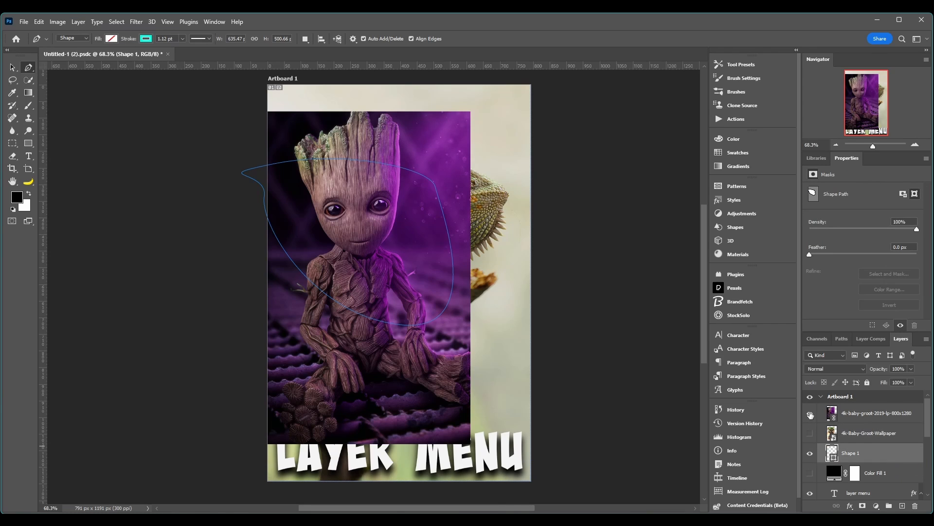
left_click(809, 412)
scroll(868, 463, "down", 5)
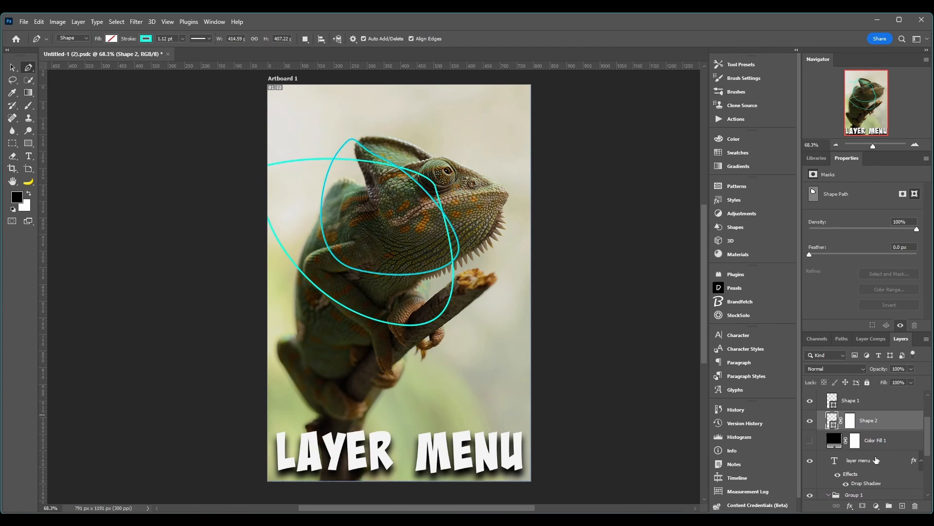
scroll(877, 464, "up", 4)
- Try combining Shape 1 and Shape 2 with Unite Shapes, Unite Shapes at Overlap and Subtract Shapes at Overlap
left_click(880, 457, "shift")
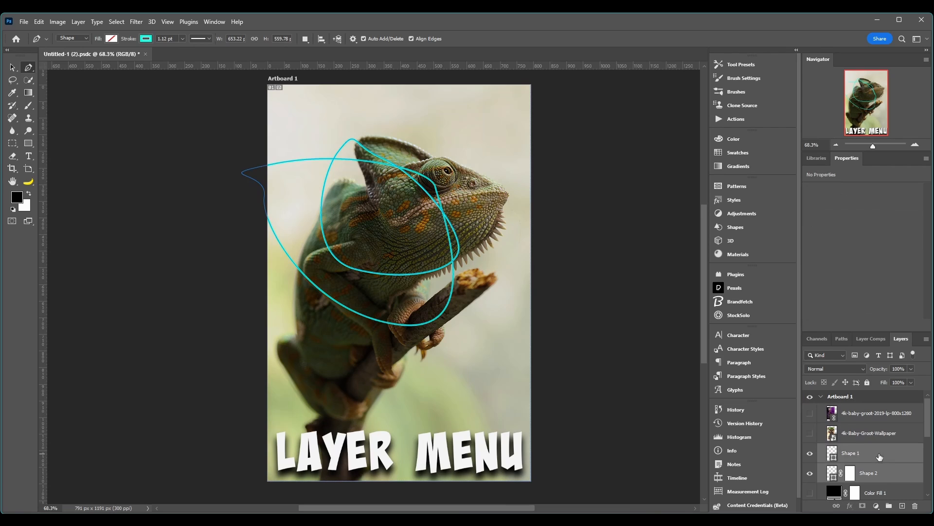
left_click(78, 22)
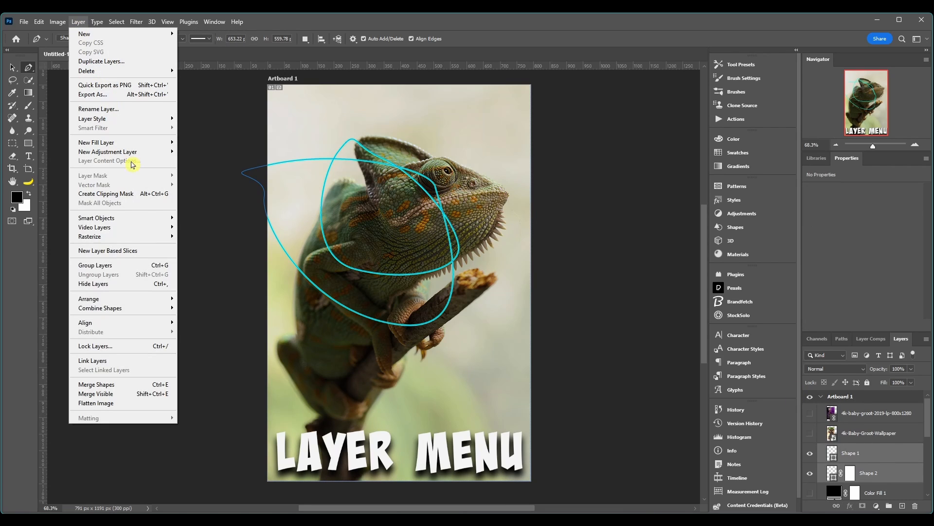
mouse_move(92, 306)
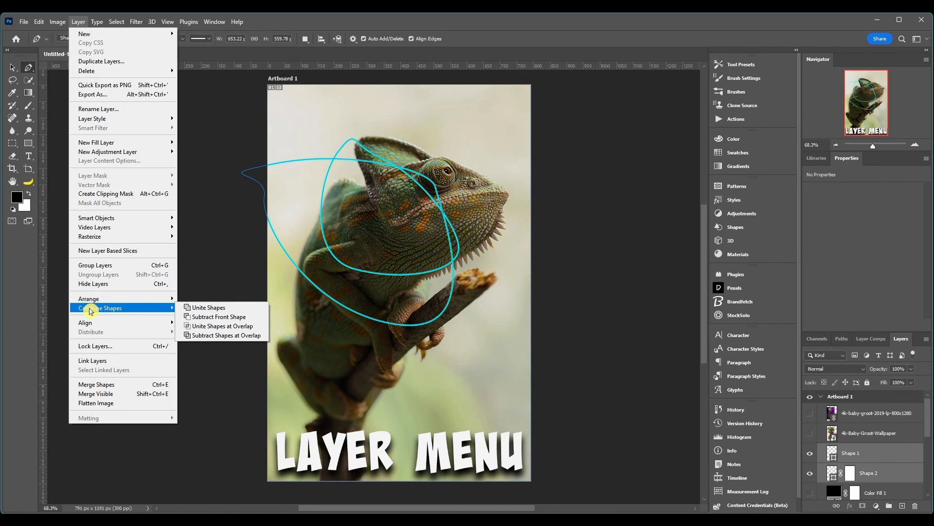
left_click(195, 311)
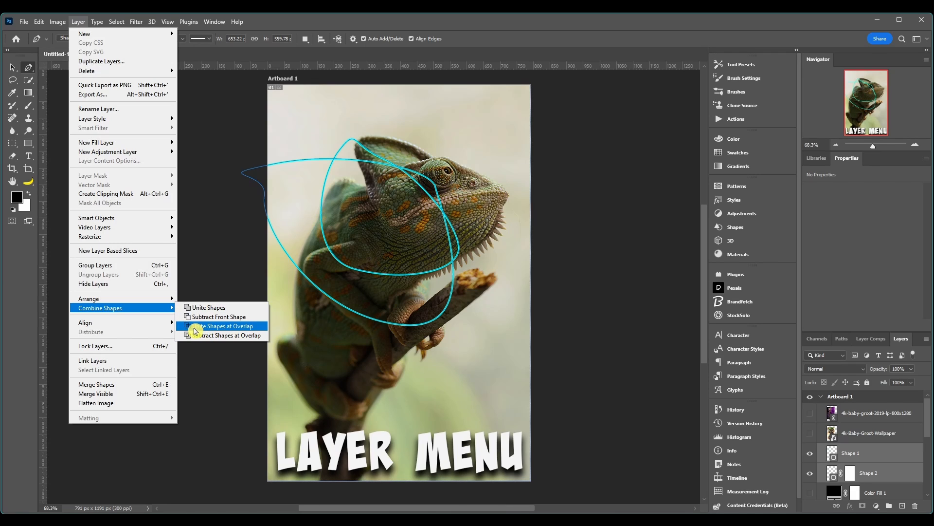
left_click(214, 327)
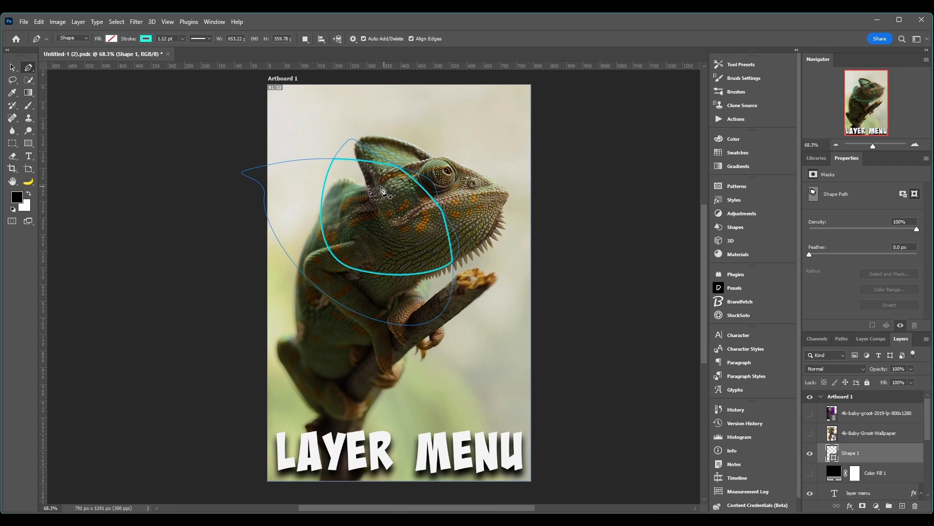
left_click(78, 21)
mouse_move(99, 308)
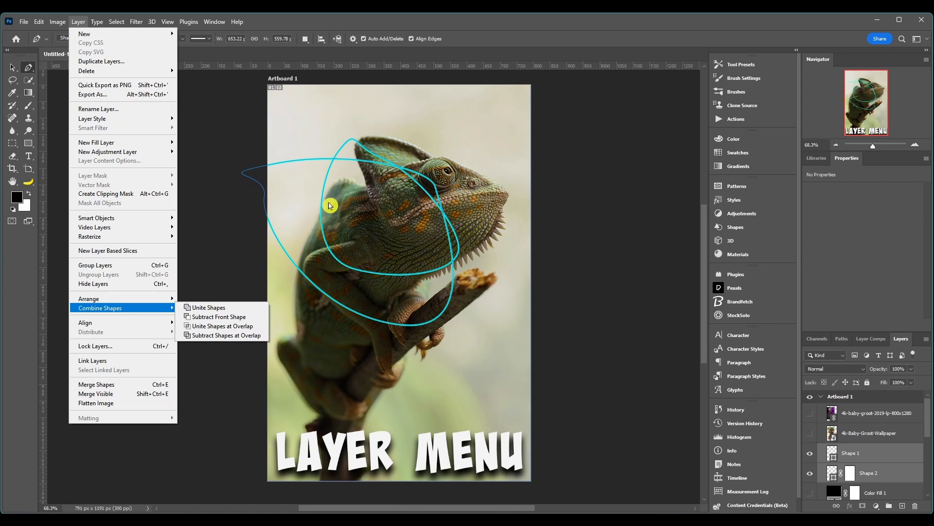
left_click(243, 336)
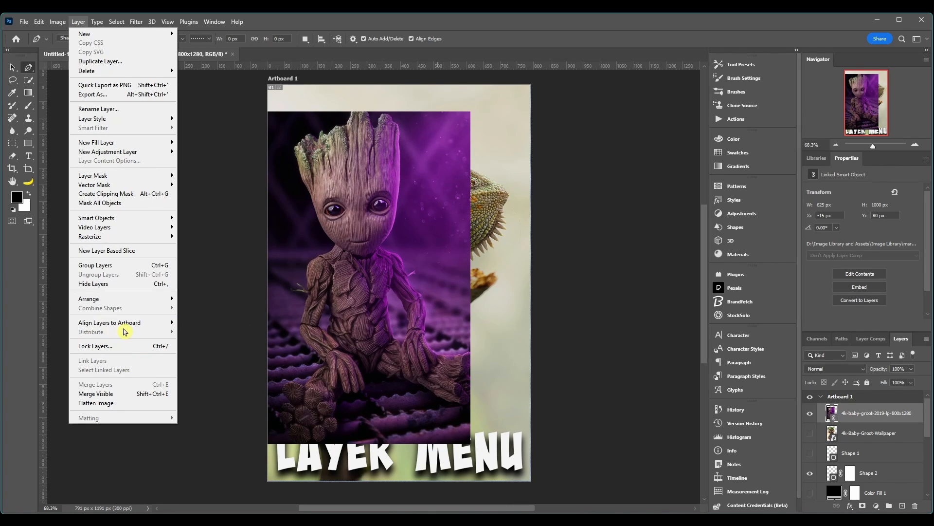
- Align the 4k-baby-groot-2019-lp-800x1280 layer to the artboard's top edge, and finally to its vertical centre
mouse_move(129, 325)
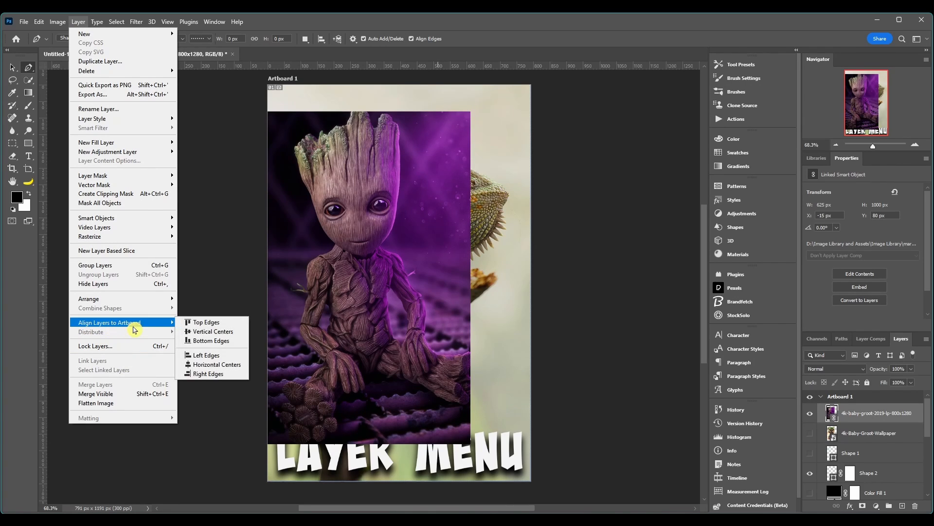
left_click(217, 326)
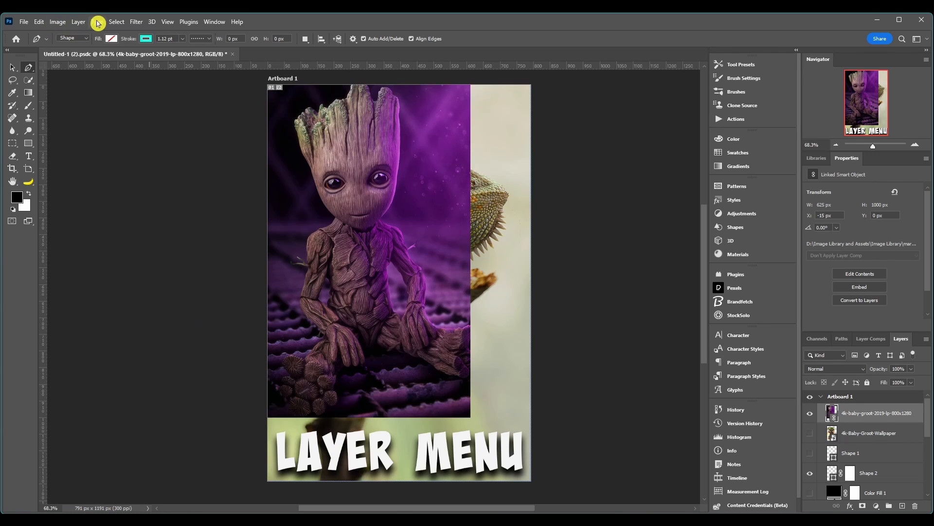
left_click(78, 21)
mouse_move(96, 322)
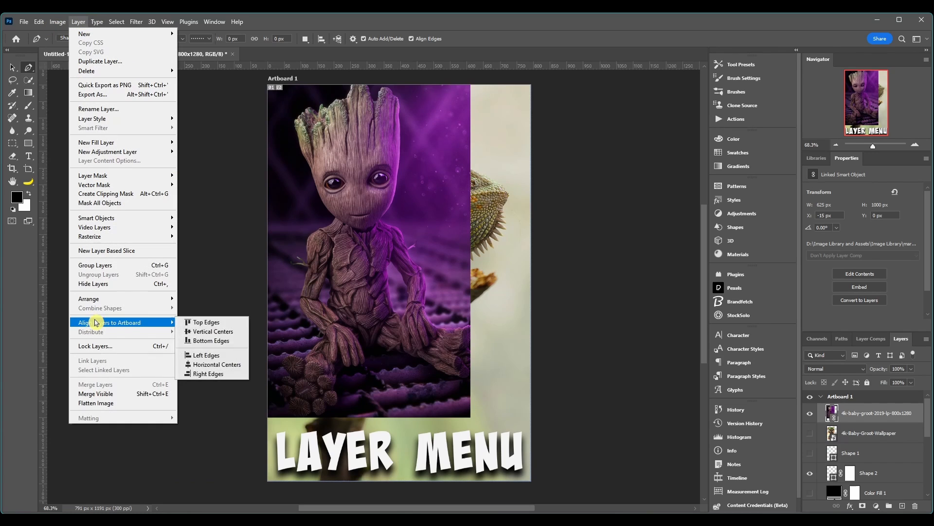
left_click(204, 331)
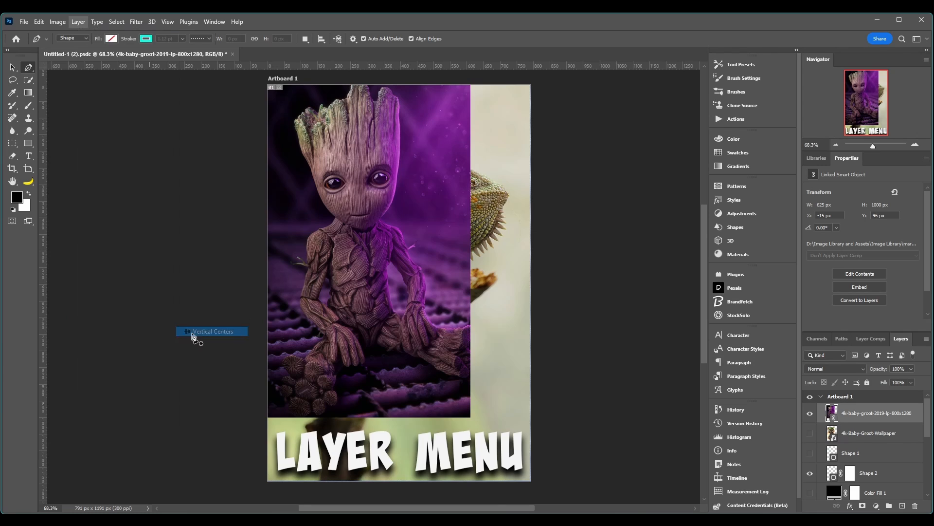
- Show the 4k-Baby-Groot-Wallpaper layer and review the align and distribute commands
left_click(78, 22)
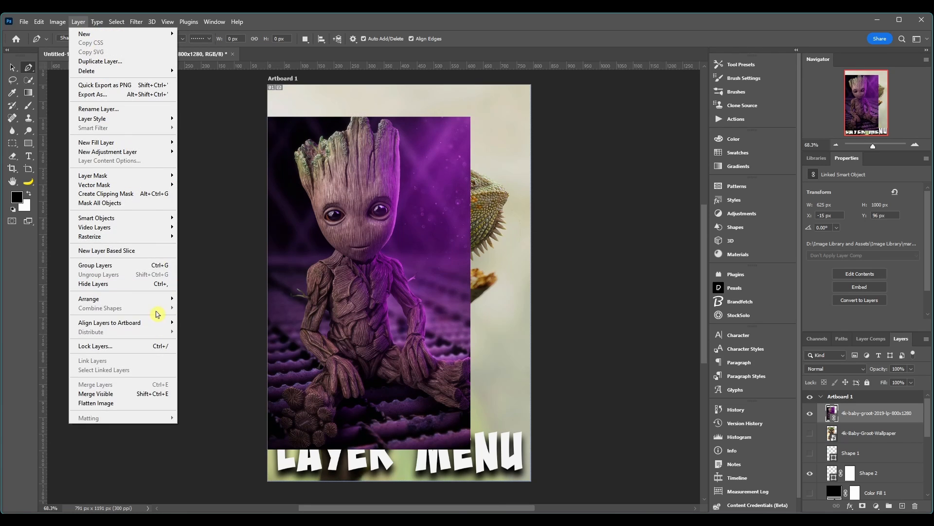
mouse_move(160, 323)
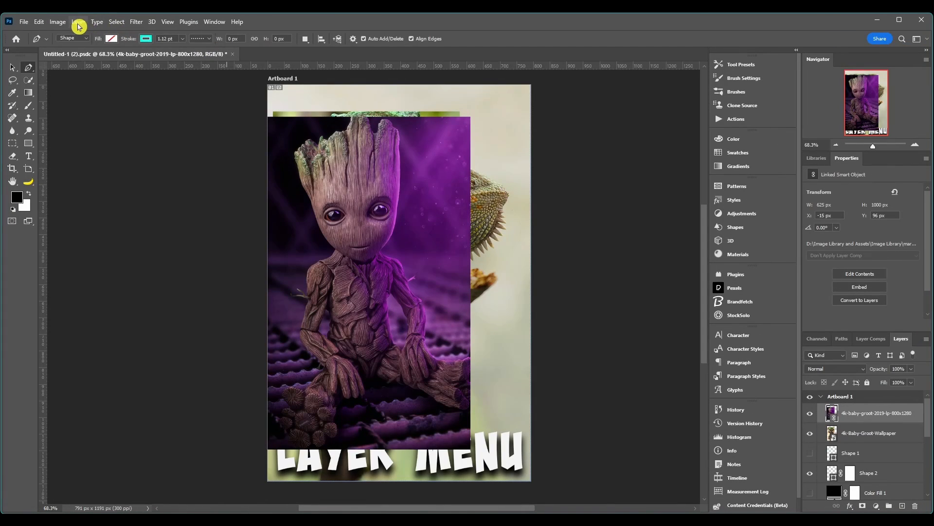
left_click(78, 22)
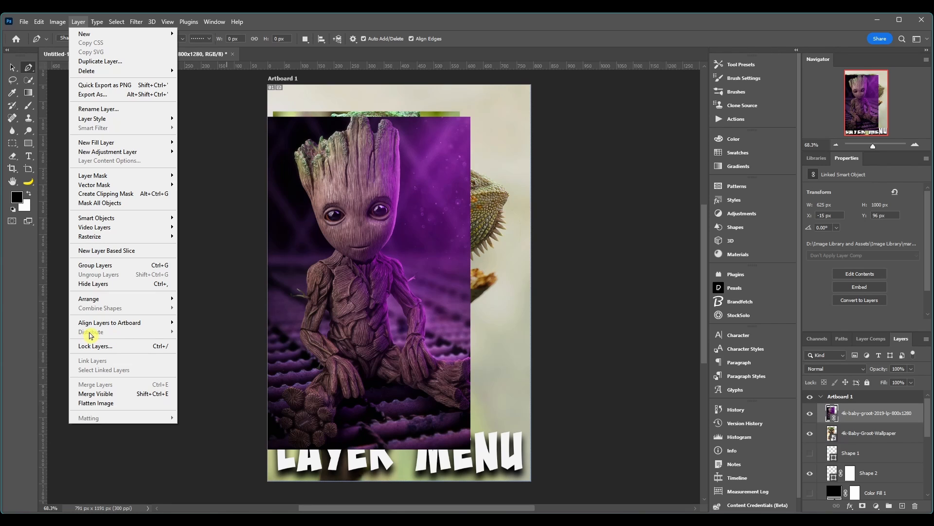
- Try the Transparency, Image and All lock options for the 4k-baby-groot-2019-lp-800x1280 layer
left_click(122, 346)
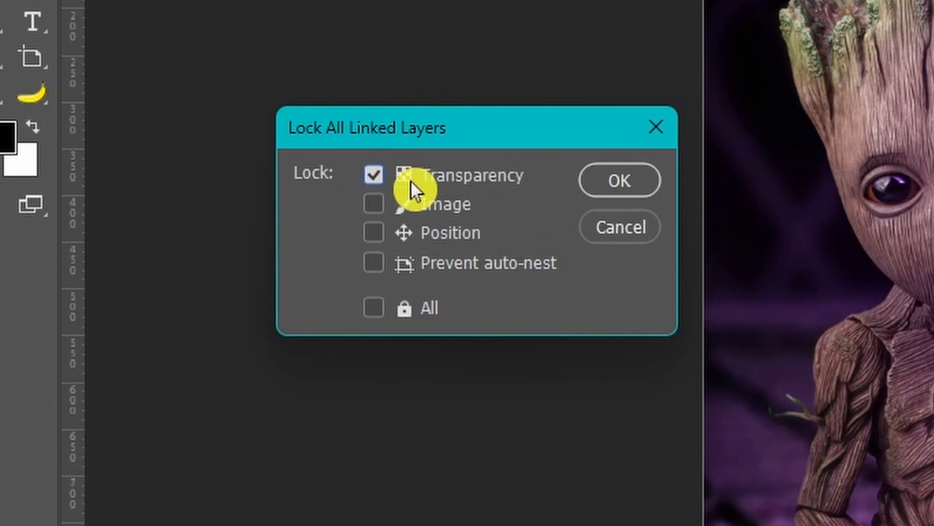
left_click(371, 181)
left_click(370, 209)
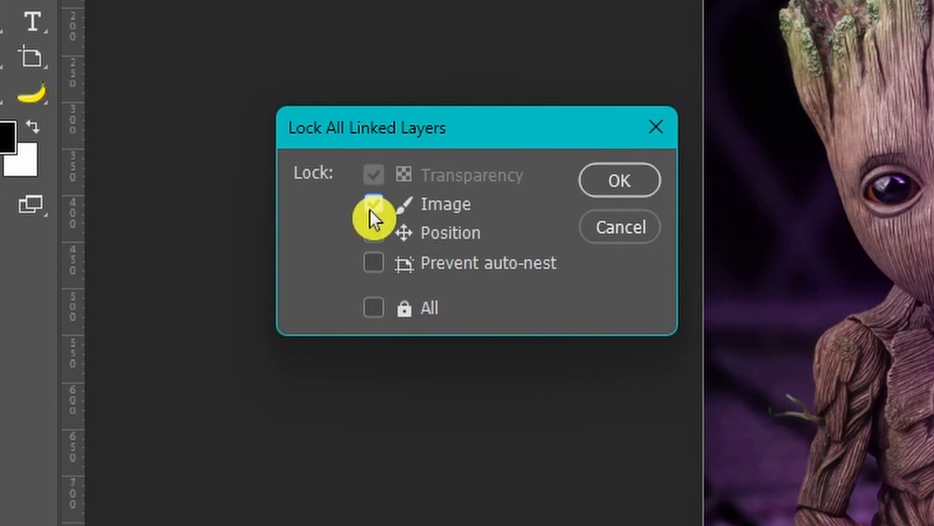
left_click(375, 207)
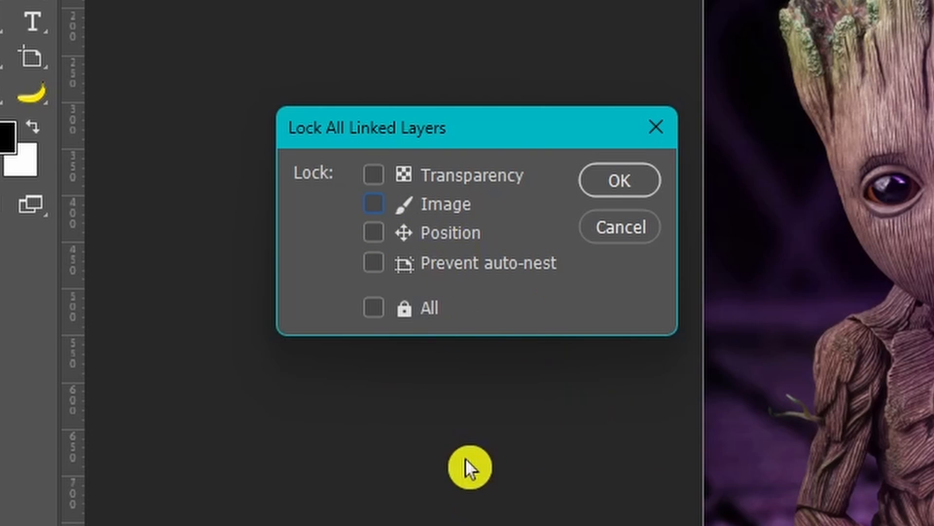
left_click(375, 314)
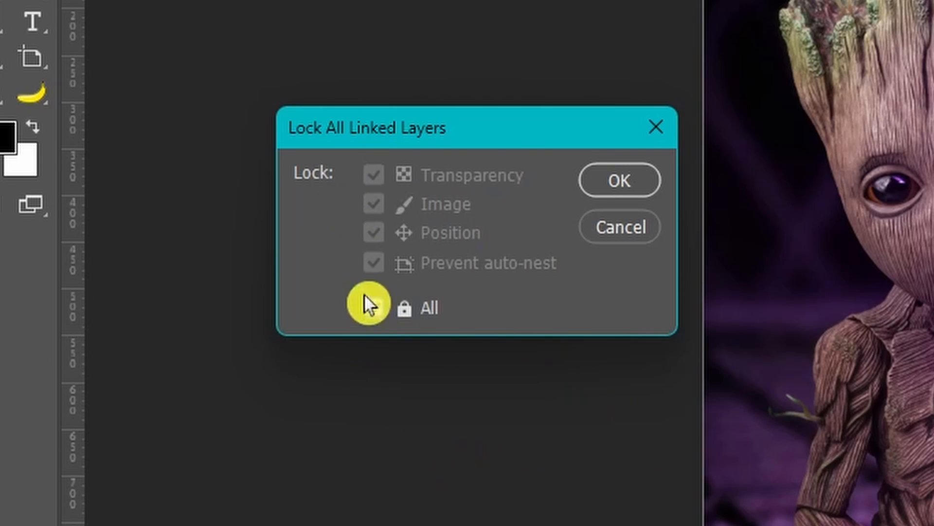
left_click(373, 310)
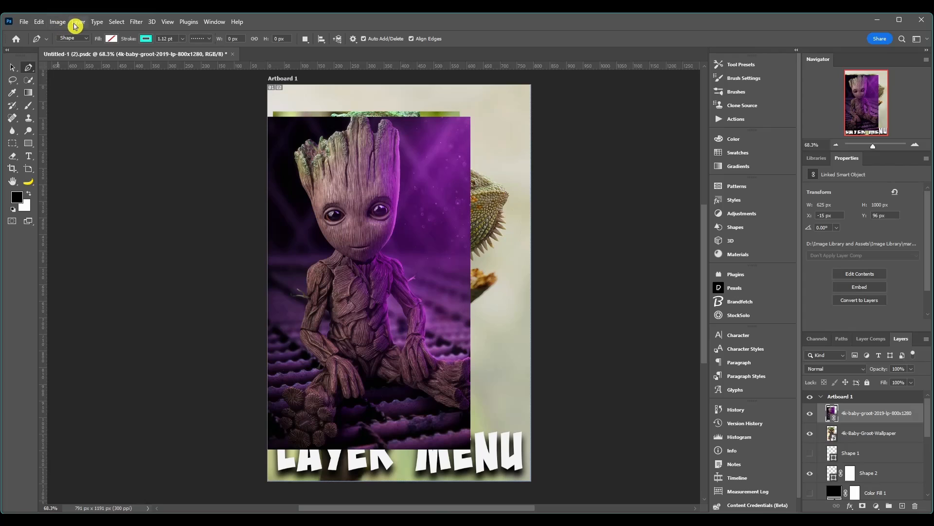
- Link the 4k-baby-groot-2019-lp-800x1280, 4k-Baby-Groot-Wallpaper and Shape 1 layers together
left_click(77, 22)
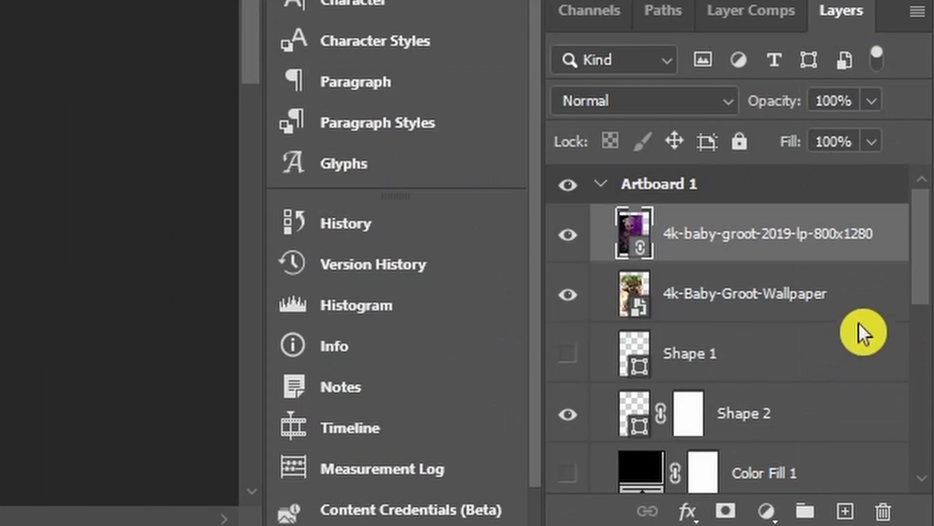
left_click(860, 319)
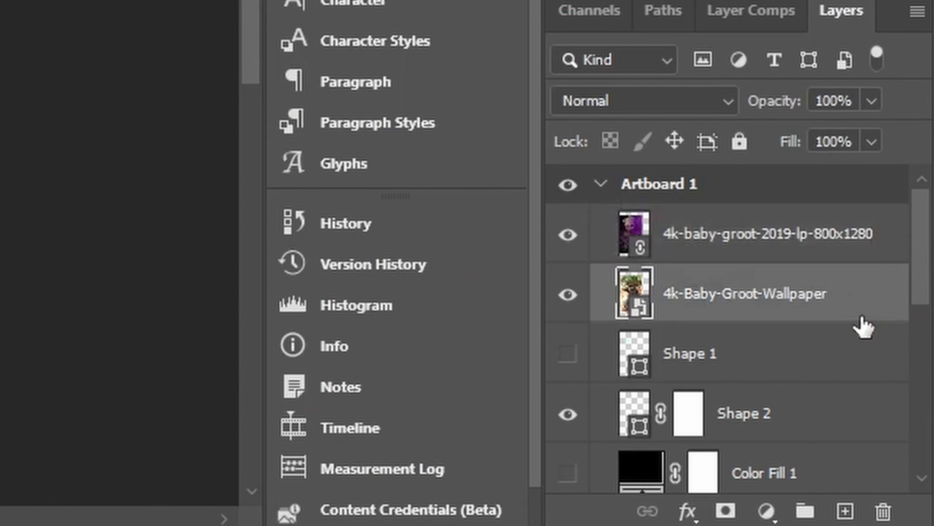
left_click(861, 262, "shift")
left_click(793, 380, "shift")
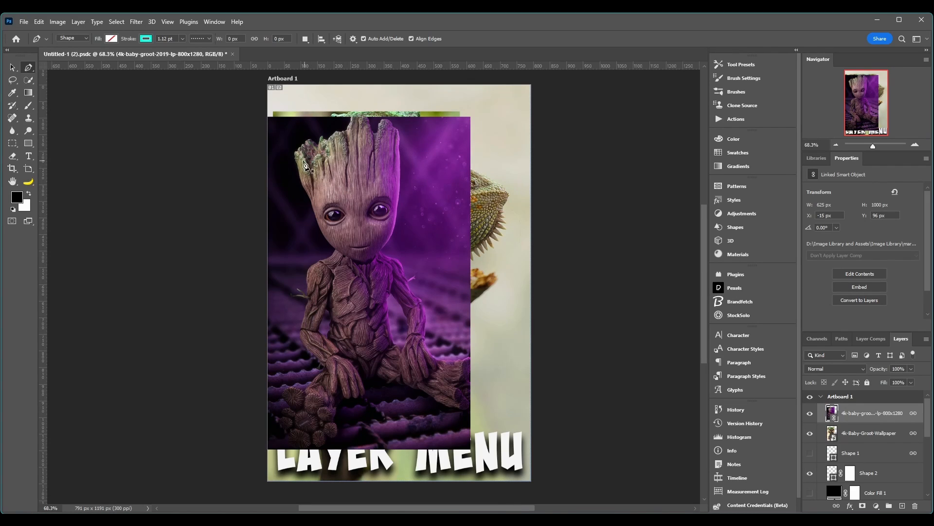
- Select all layers linked to 4k-baby-groot-2019-lp-800x1280 and unlink them
key("alt+l")
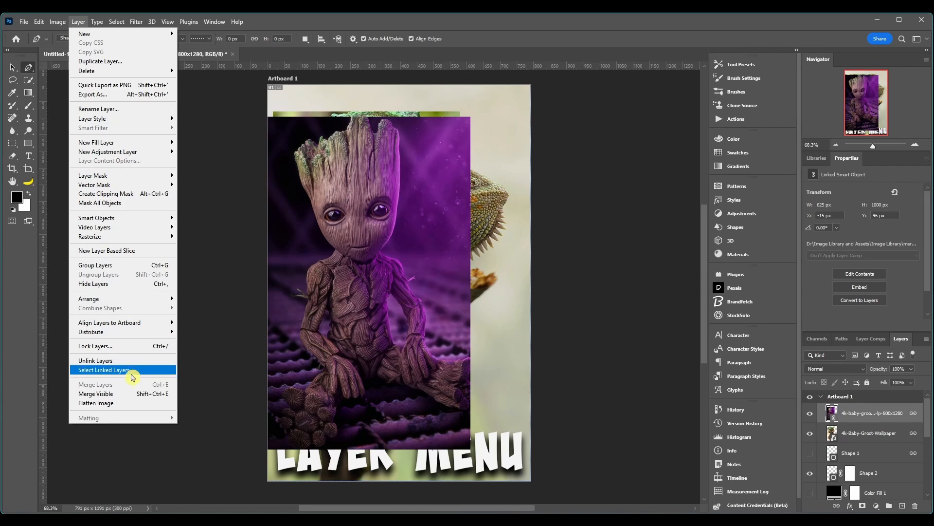
left_click(104, 371)
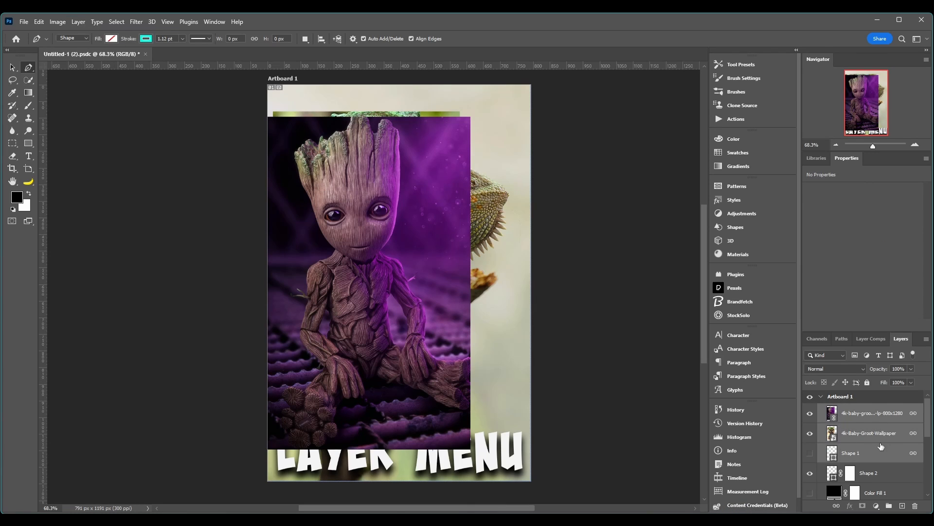
left_click(78, 22)
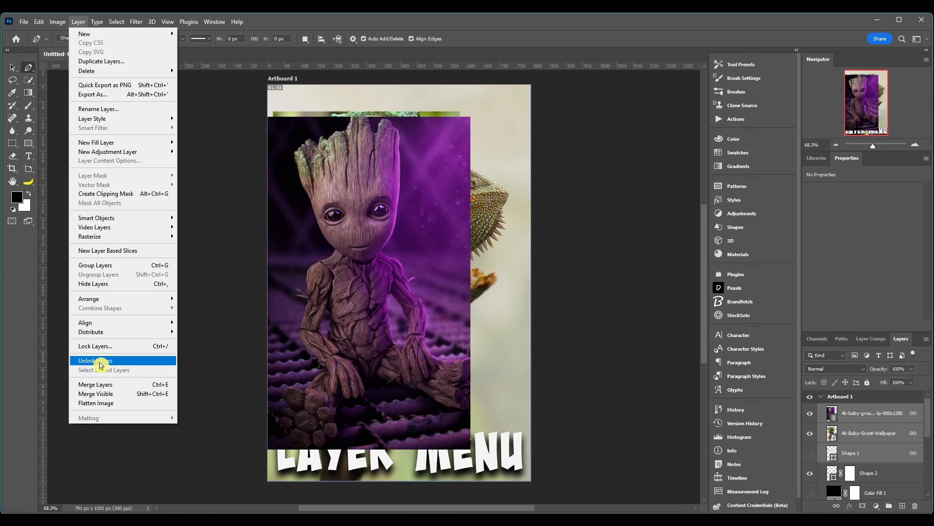
left_click(146, 366)
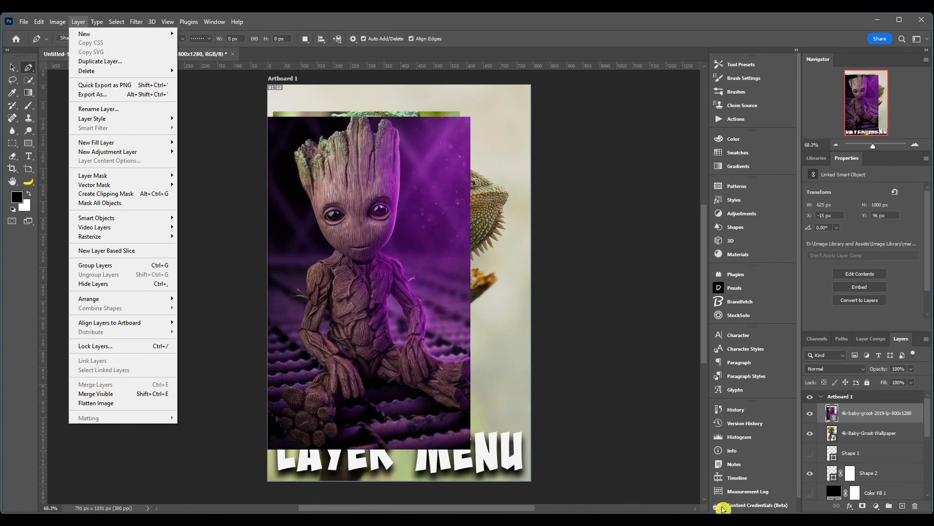
- Select the 4k-baby-groot-2019-lp-800x1280 and 4k-Baby-Groot-Wallpaper layers together and examine the Merge Layers command
left_click(908, 437)
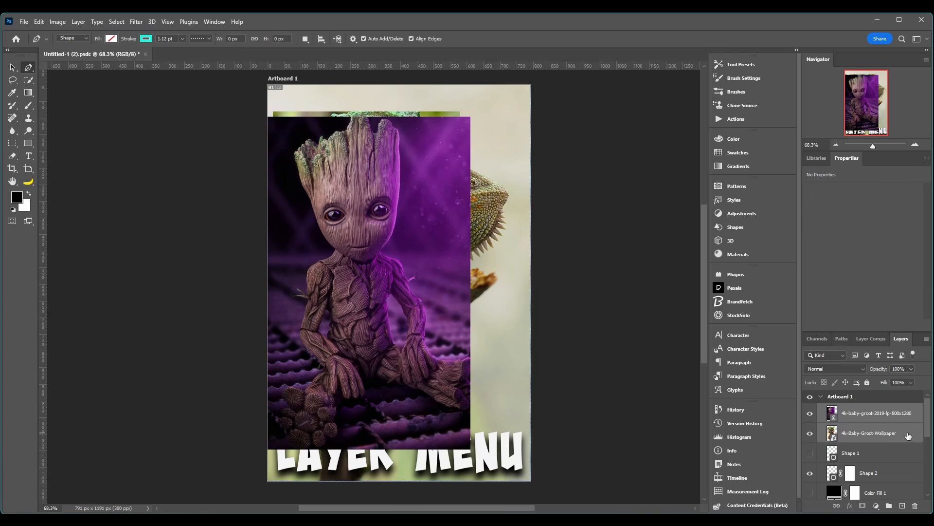
left_click(78, 22)
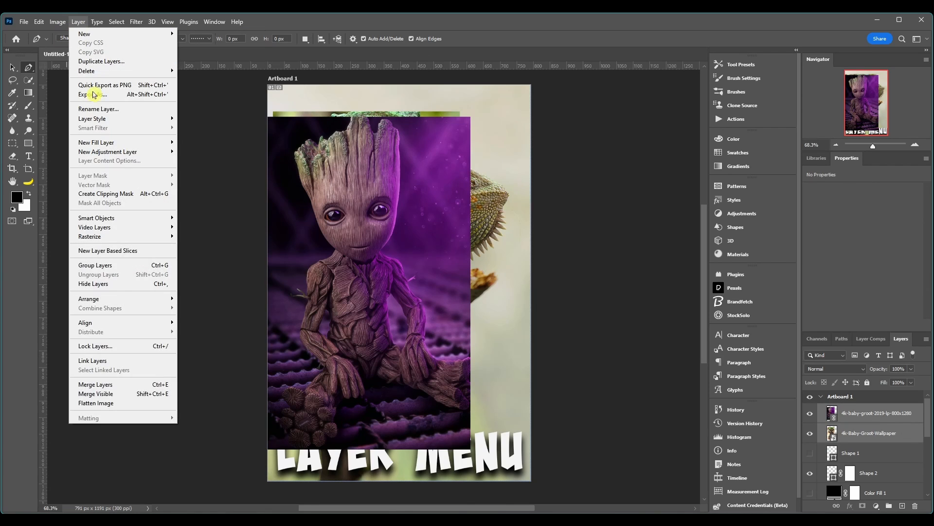
left_click(122, 385)
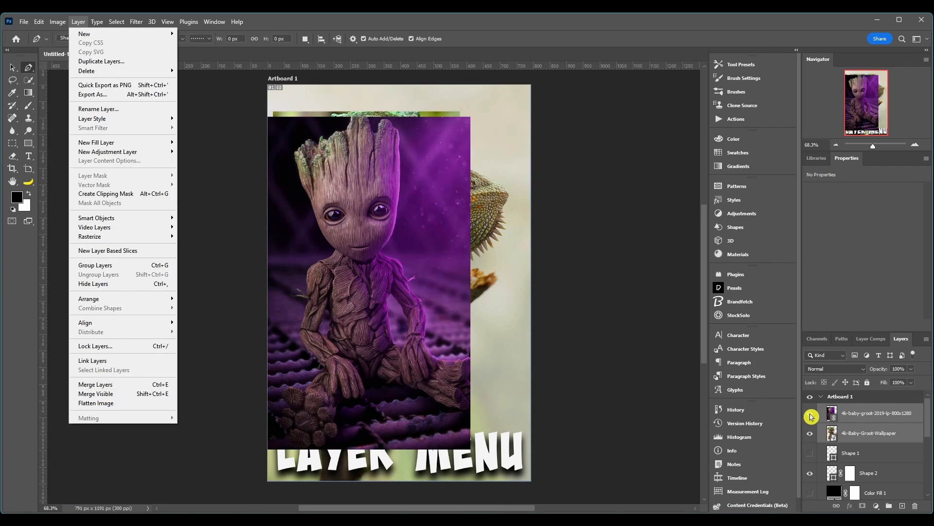
- Try Merge Visible with the 4k-baby-groot-2019-lp-800x1280 layer selected, and undo the merge
left_click(892, 438)
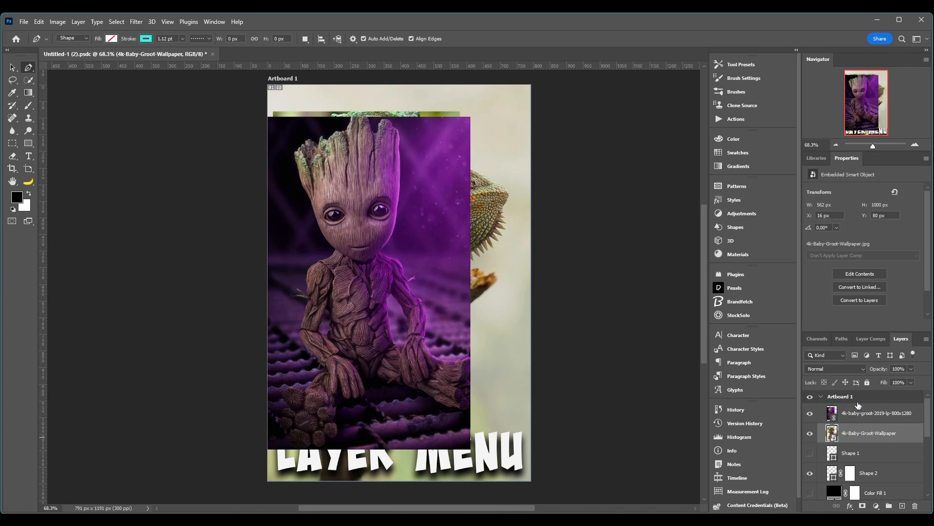
left_click(830, 419)
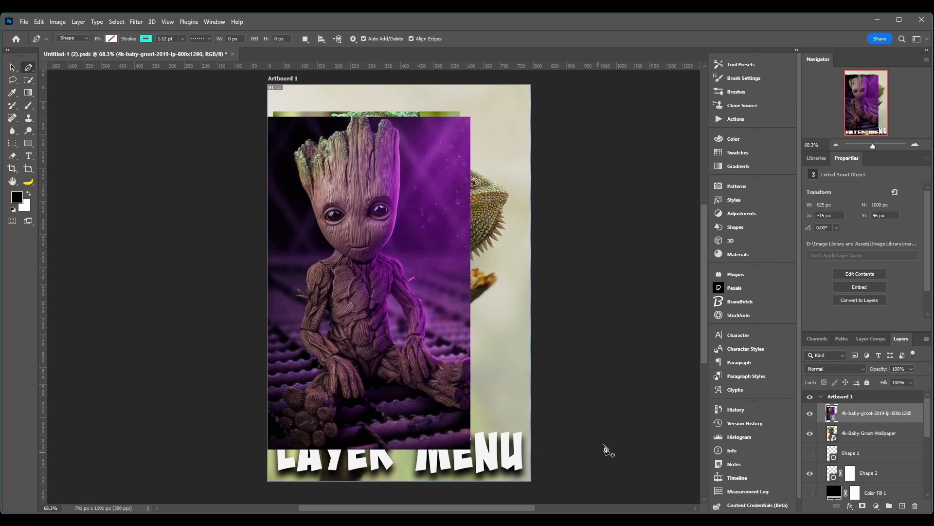
left_click(78, 21)
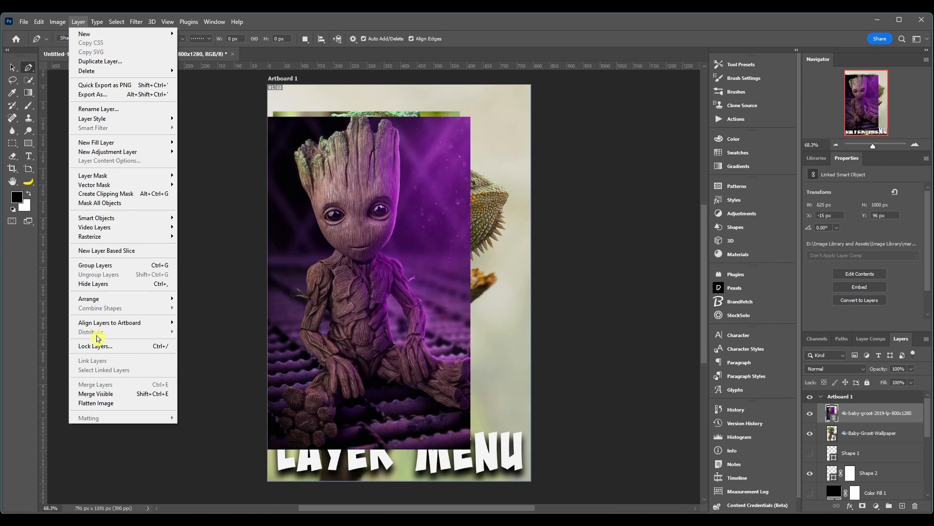
left_click(108, 390)
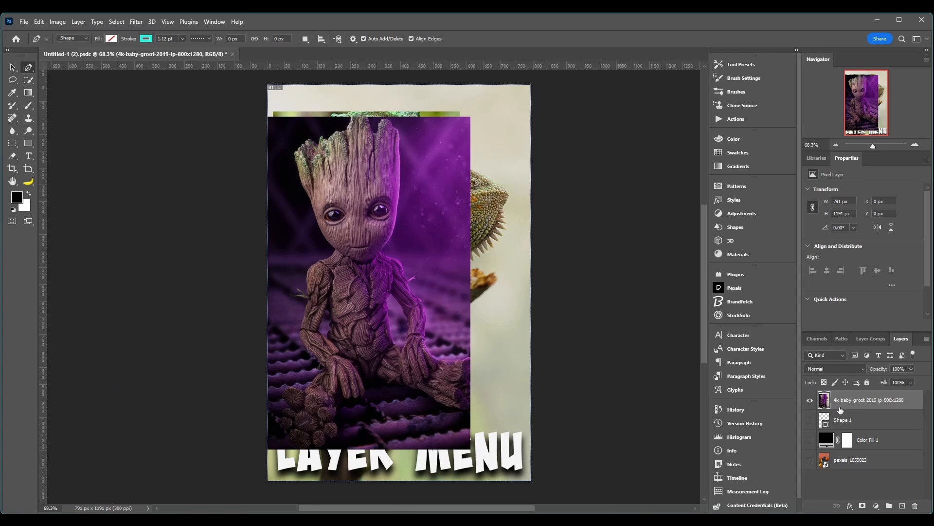
key("ctrl+z")
- Try flattening the image with its hidden layers discarded, and undo the flattening
left_click(78, 22)
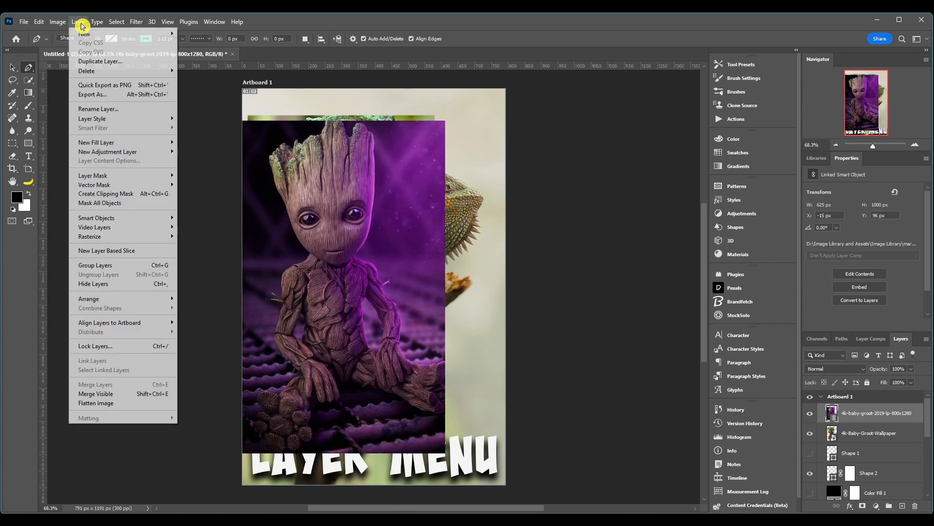
left_click(87, 406)
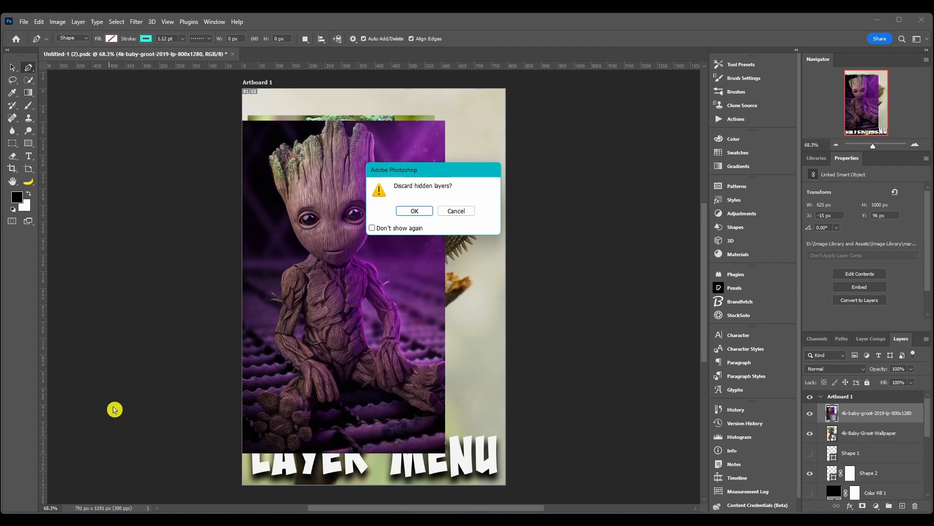
left_click(404, 213)
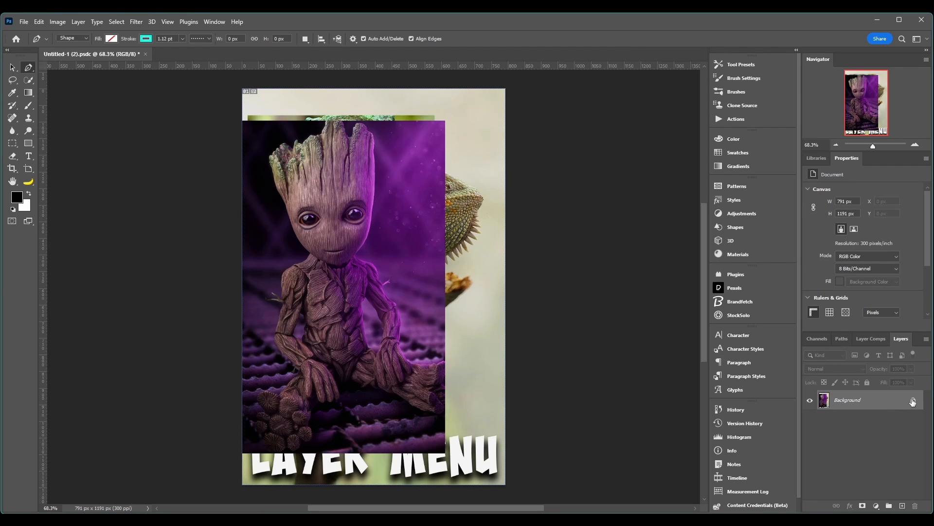
key("ctrl+z")
- Rasterize the 4k-baby-groot-2019-lp-800x1280 layer into a pixel layer
left_click(78, 21)
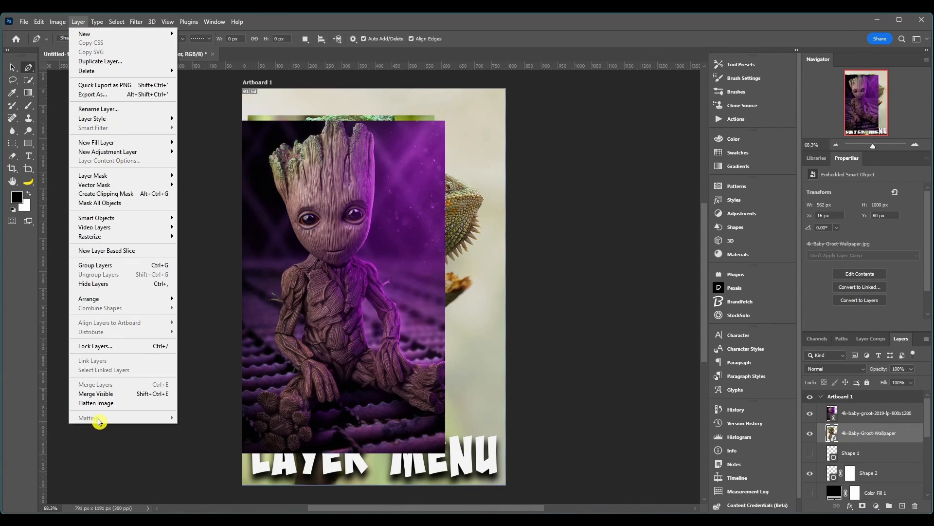
left_click(857, 413)
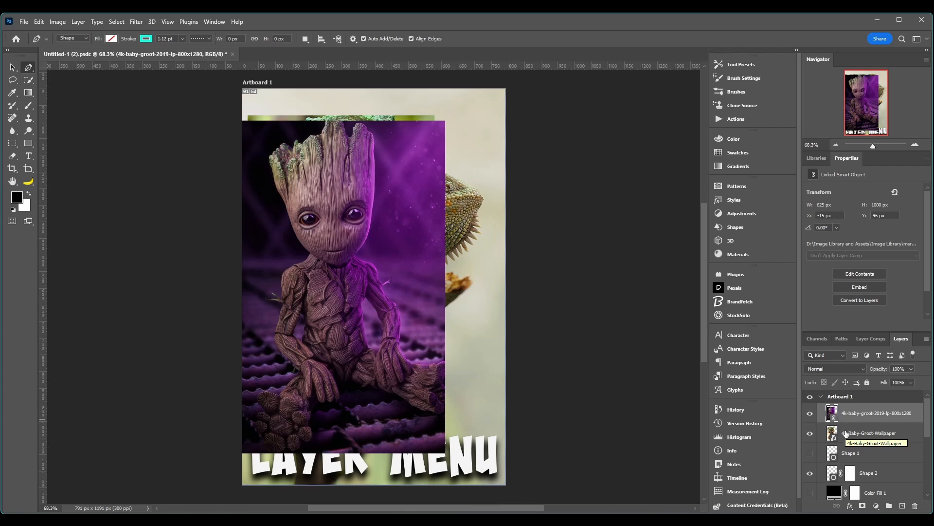
left_click(809, 416)
left_click(810, 416)
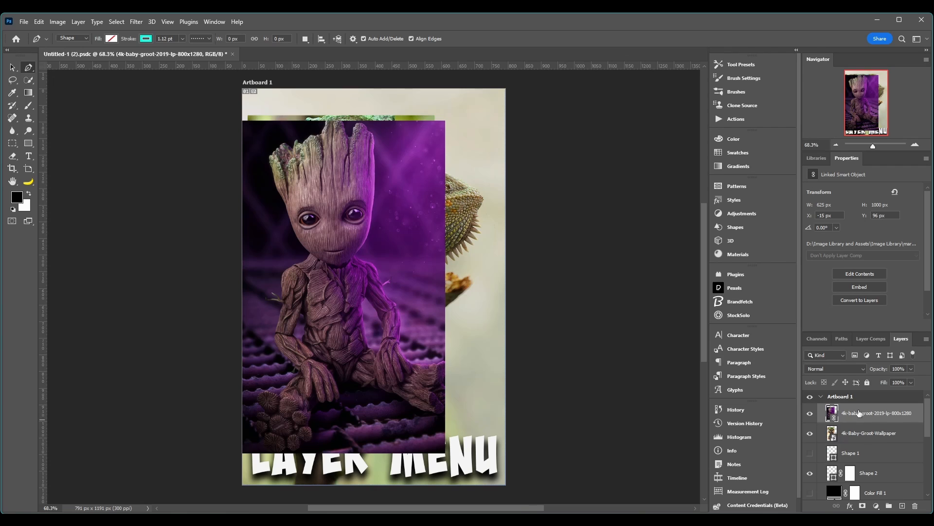
right_click(849, 421)
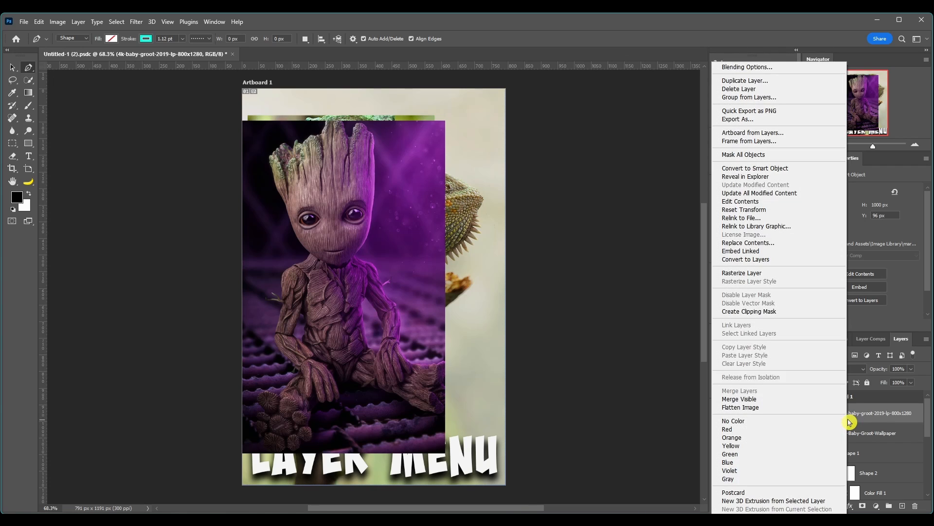
left_click(780, 274)
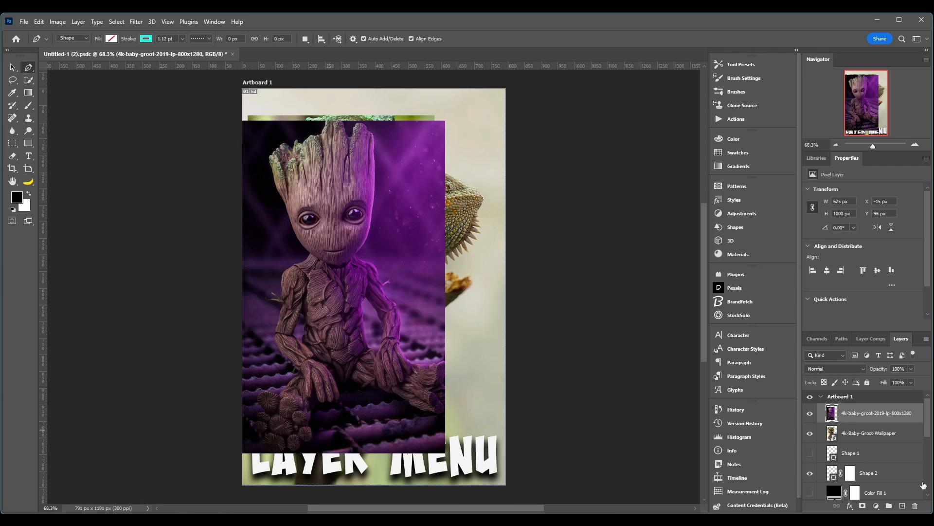
- Examine the Matting commands available for the rasterized 4k-baby-groot-2019-lp-800x1280 layer
left_click(78, 22)
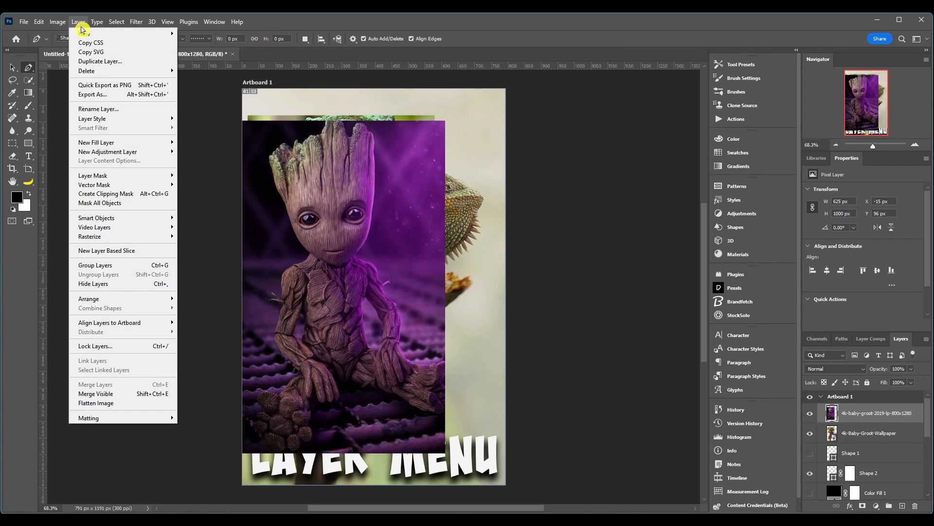
mouse_move(95, 419)
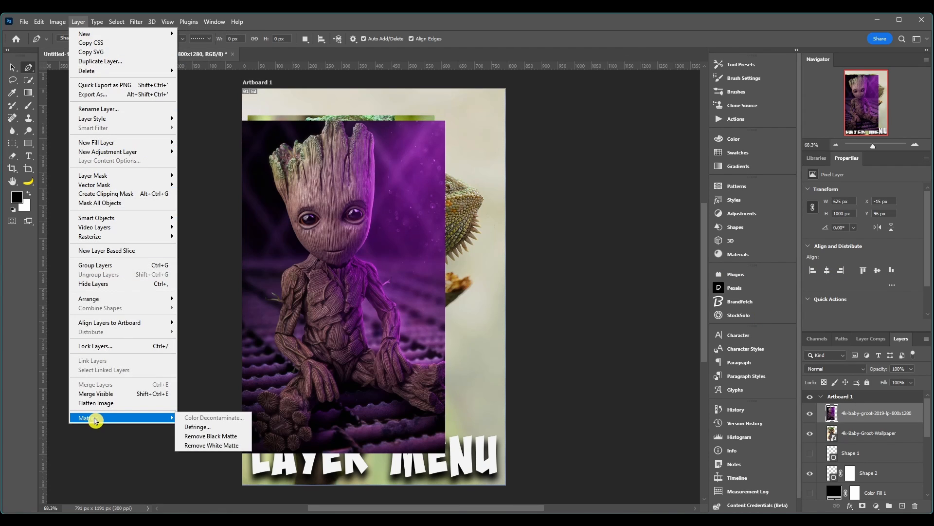